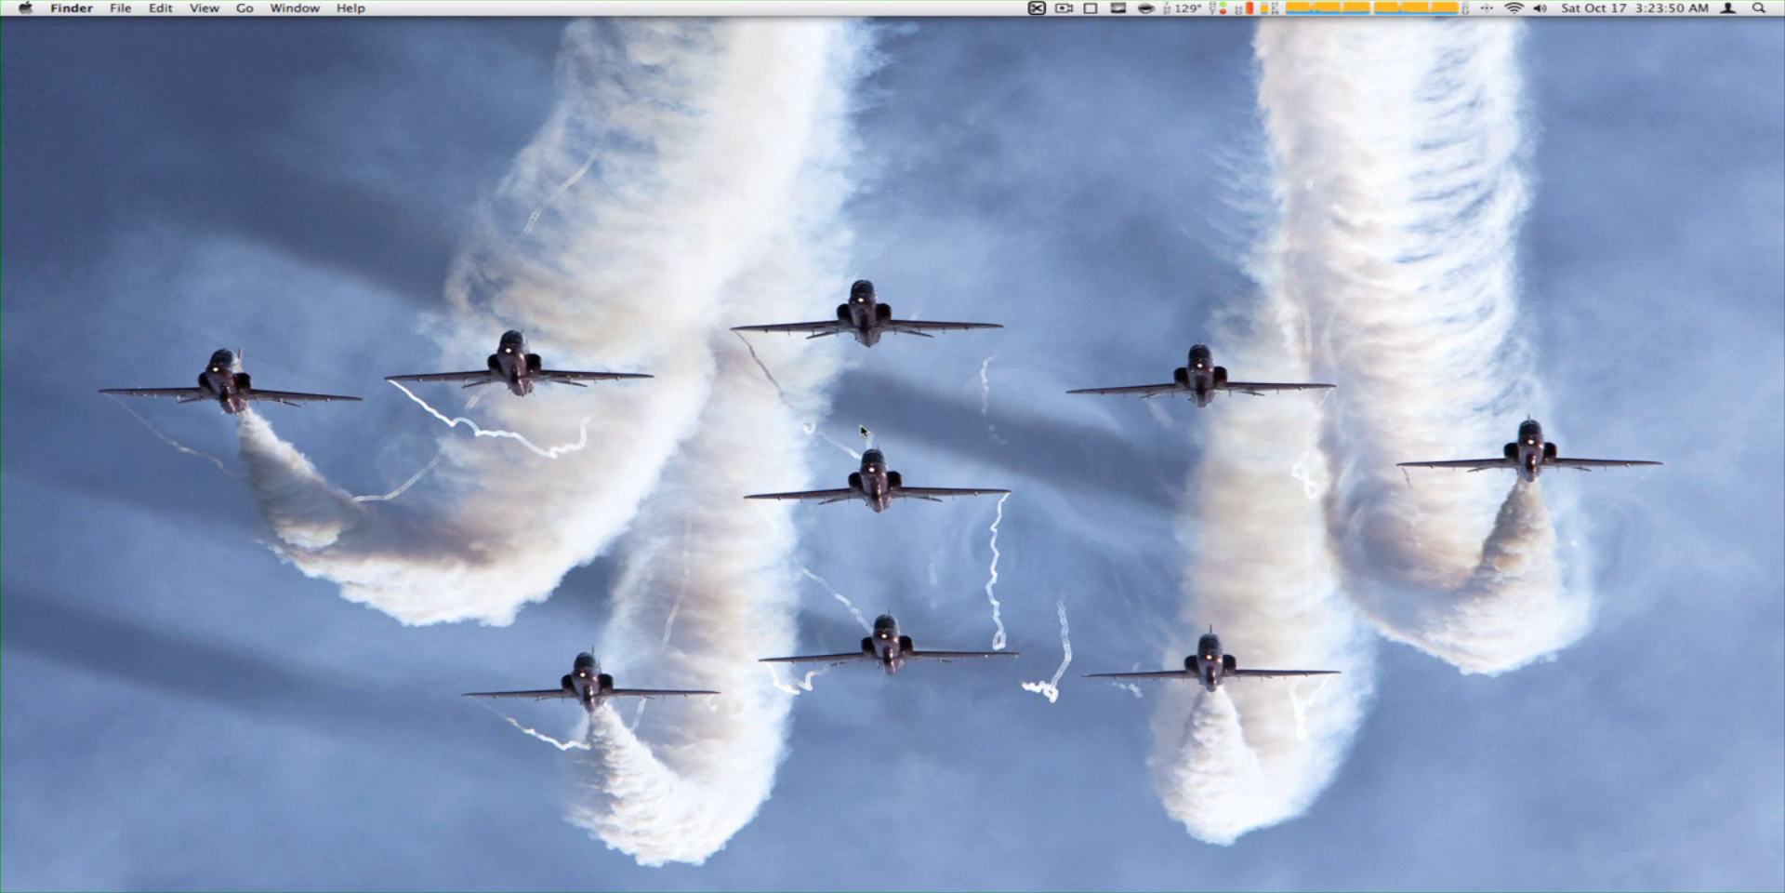
Create an empty untitled project, with New Tracks defaulting to one mono Audio track on Input 1
mouse_move(792, 883)
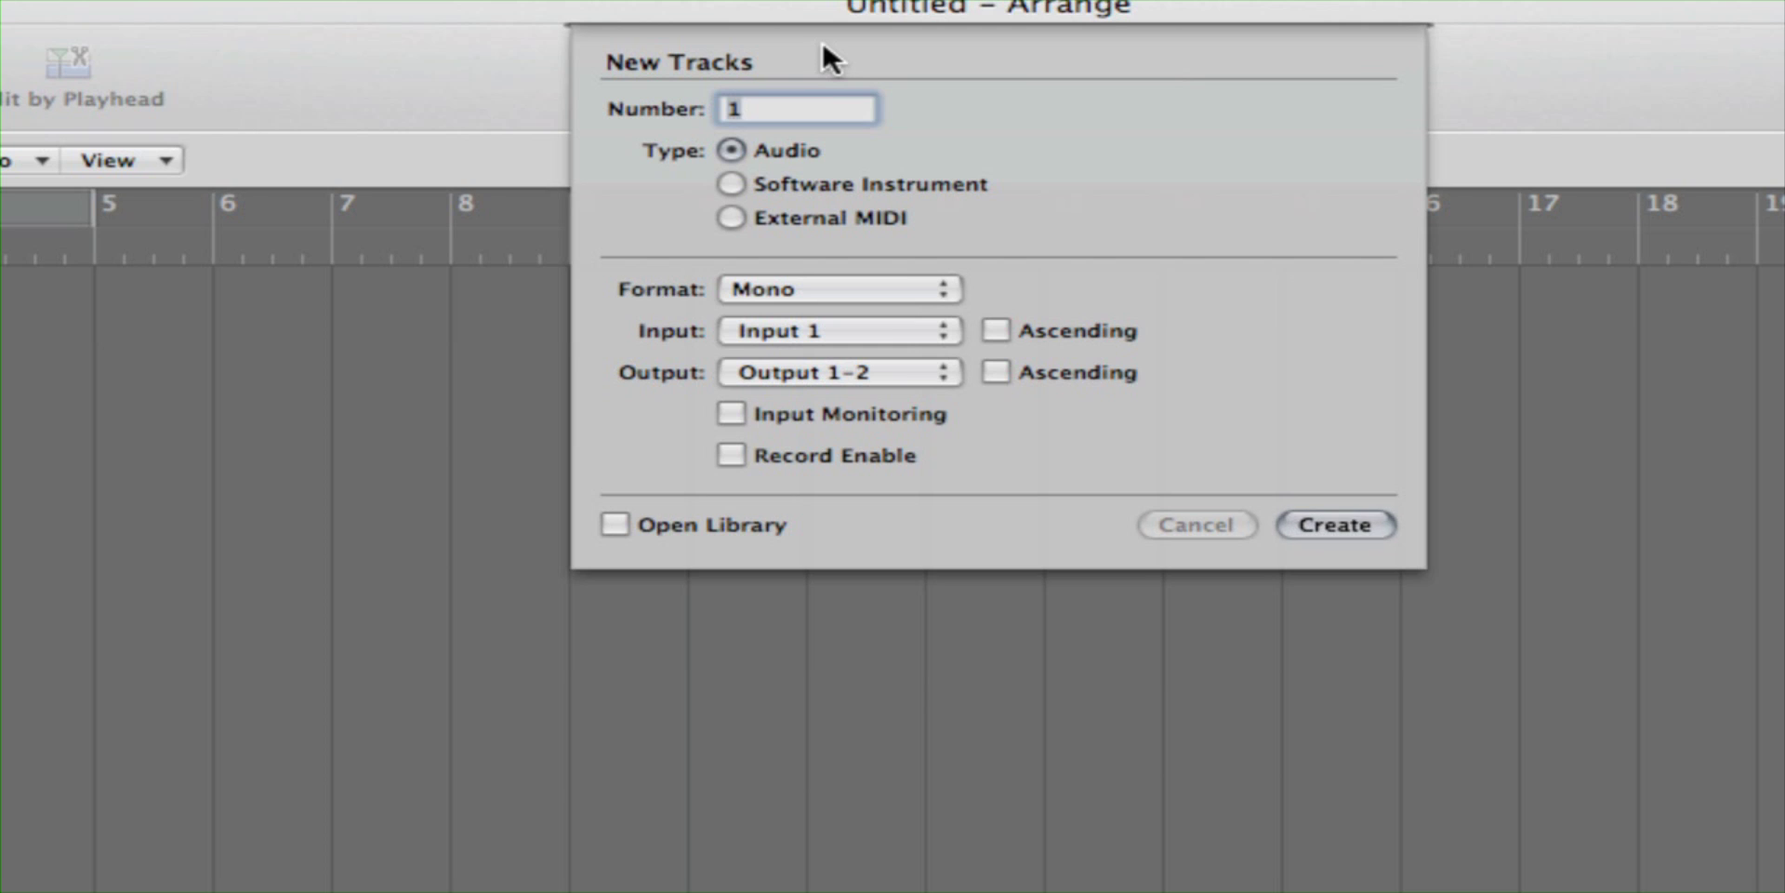
Create 15 mono audio tracks on Output 1-2 with inputs ascending from Input 1
text(15)
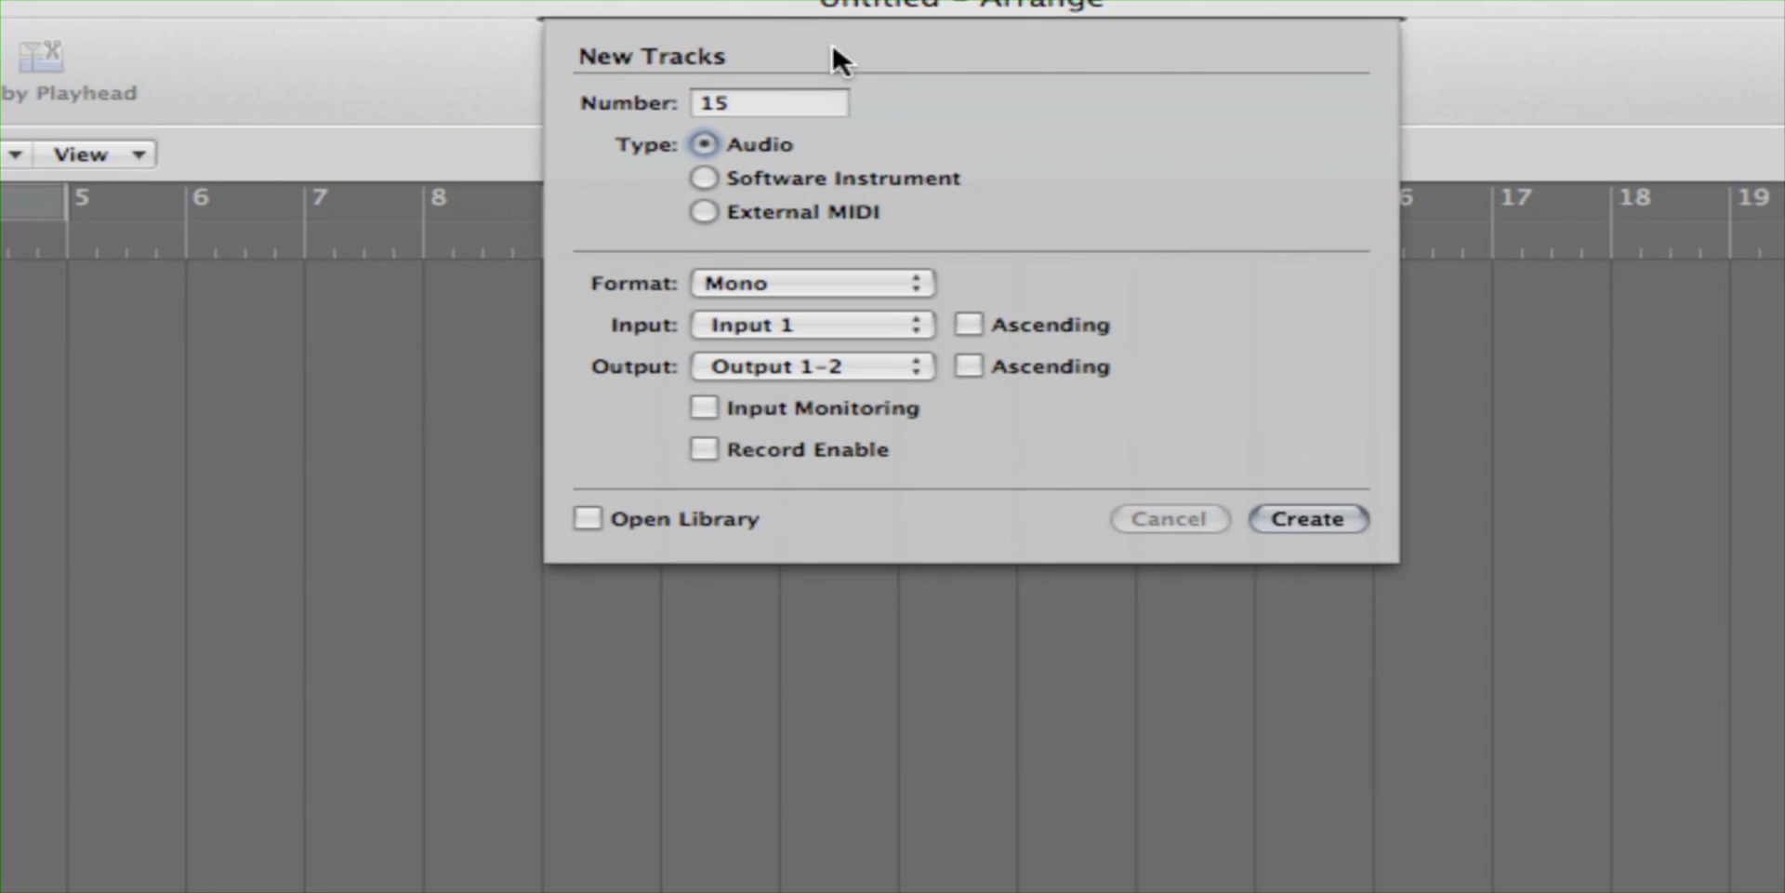
click(839, 239)
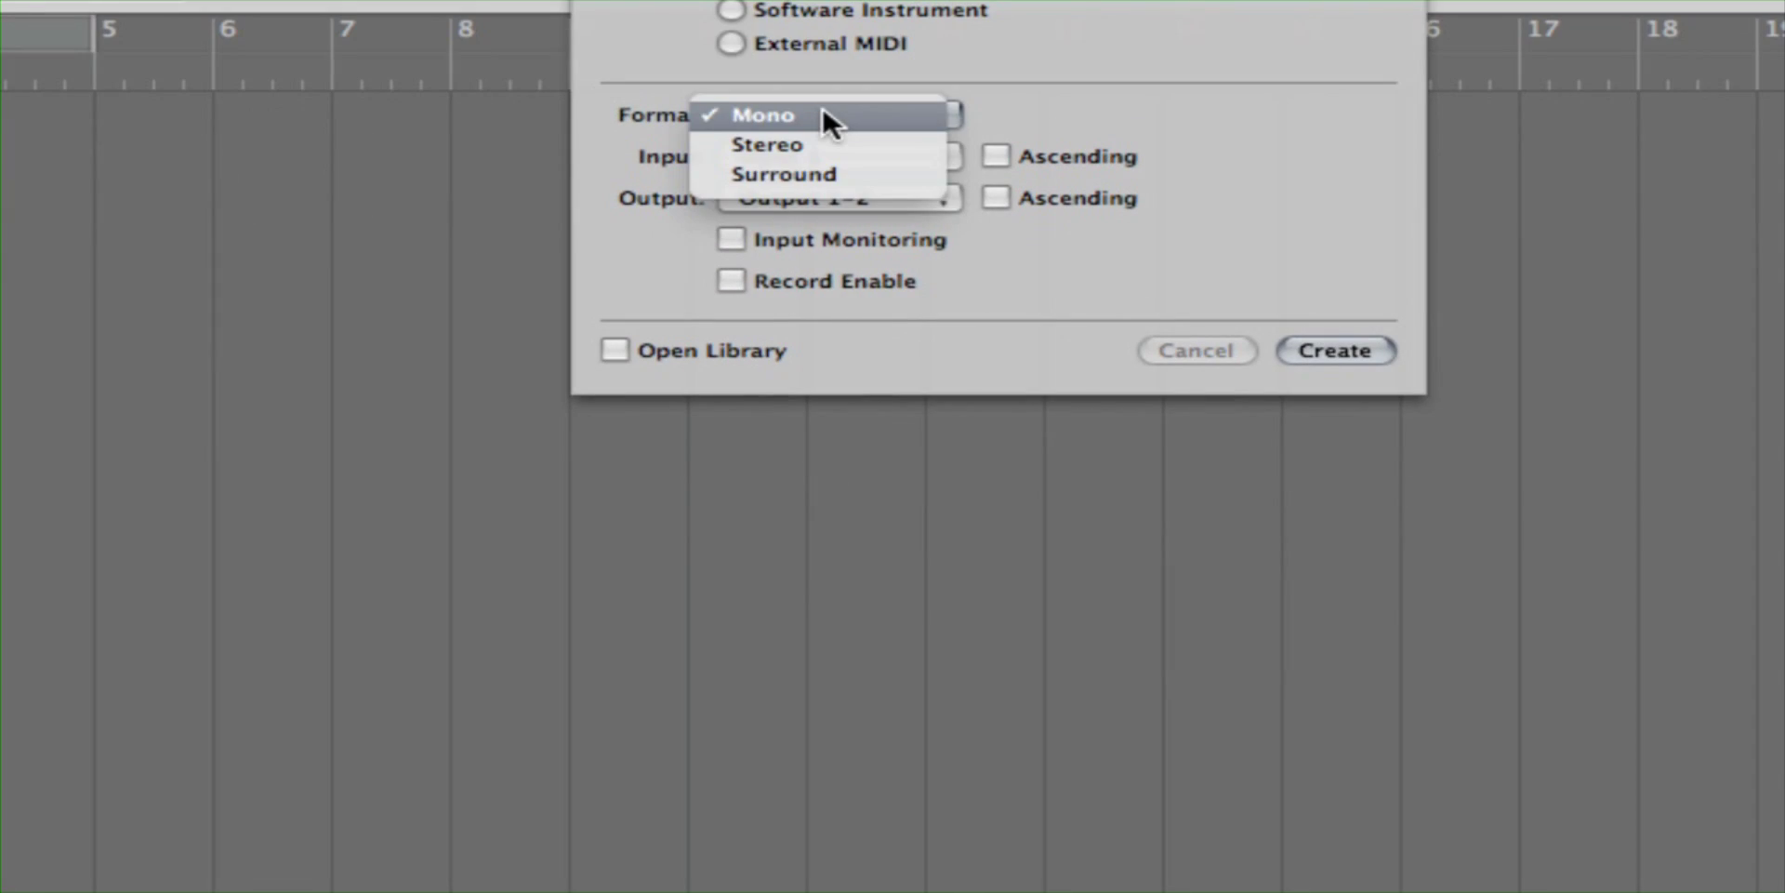
click(823, 113)
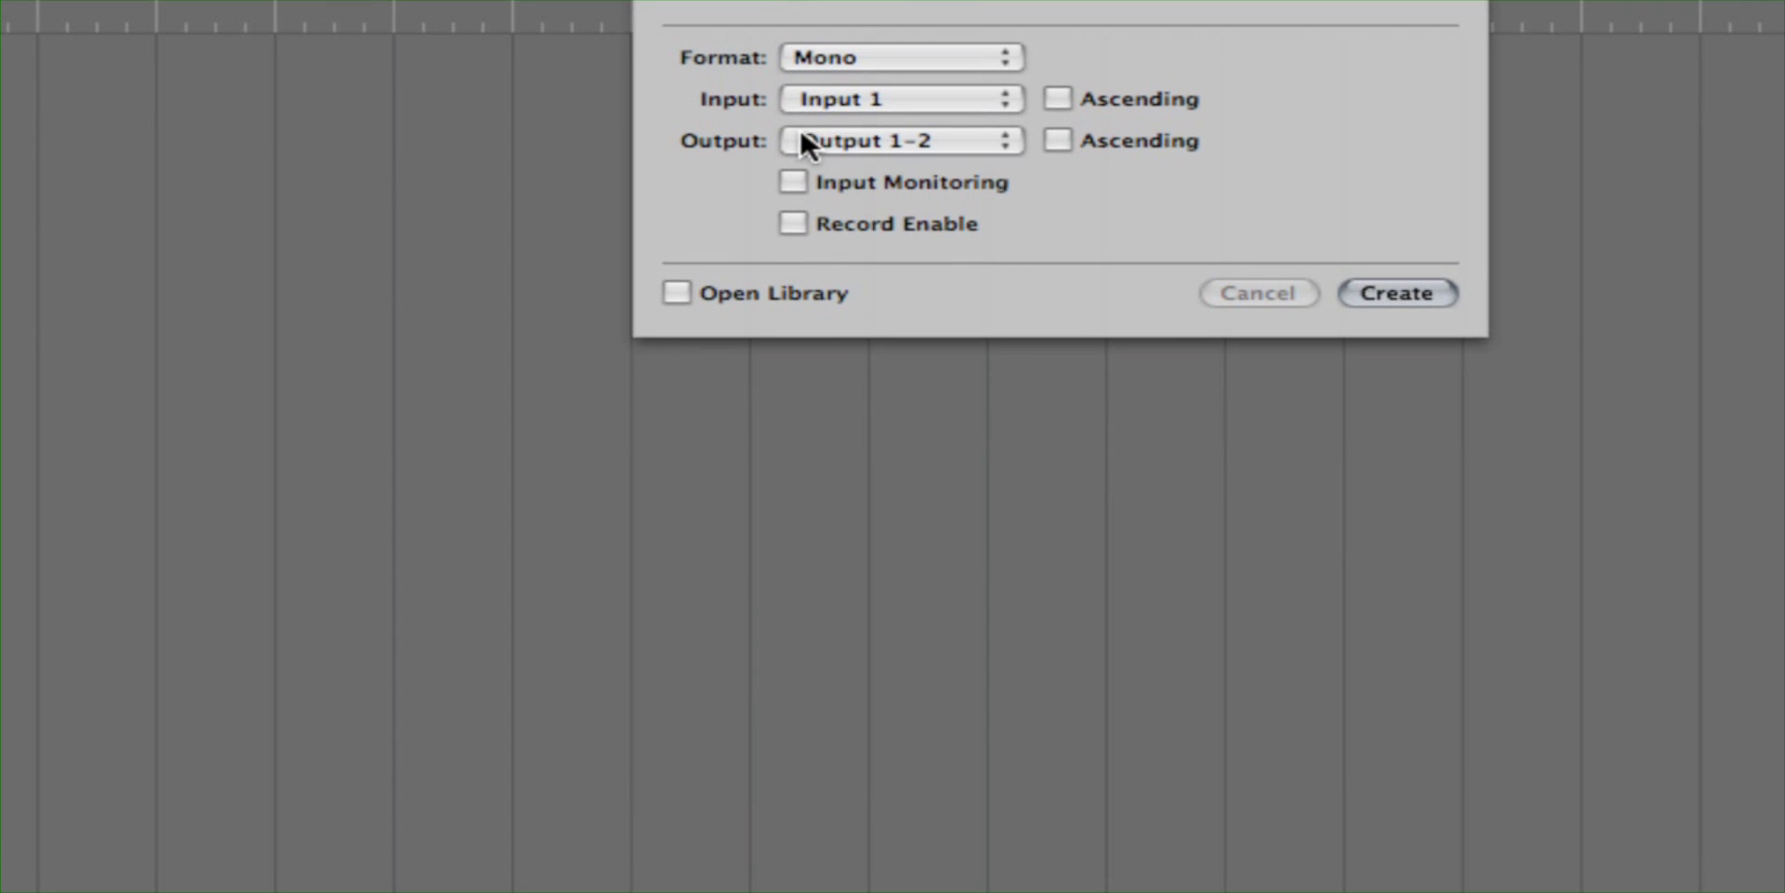
click(801, 139)
mouse_move(865, 219)
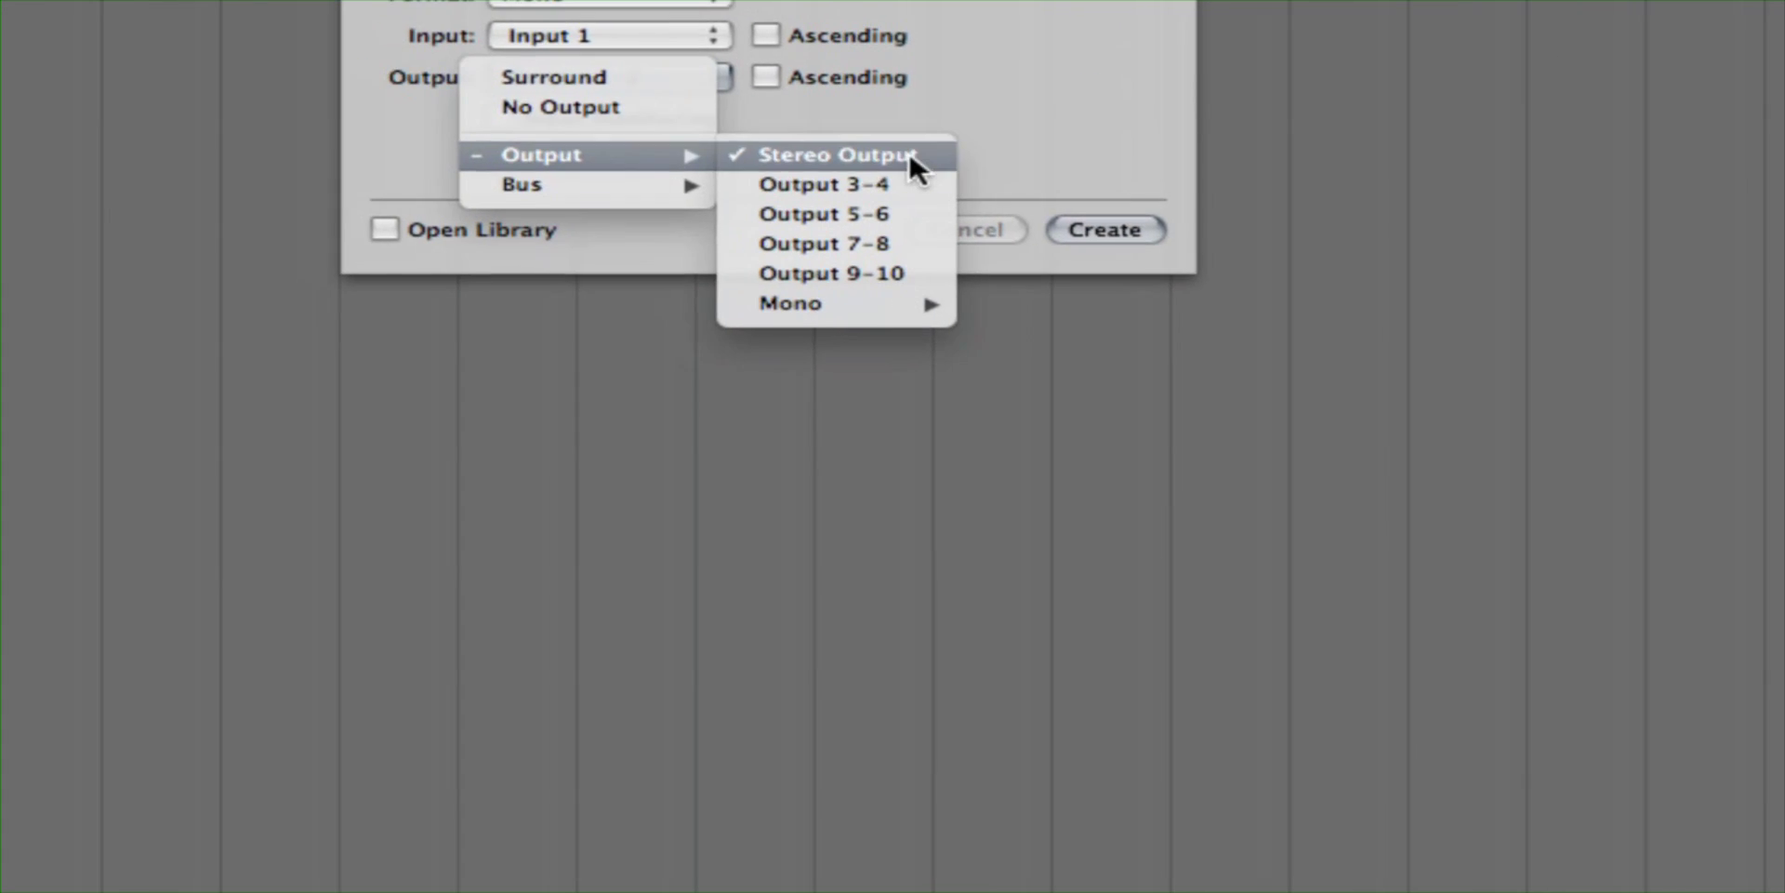
click(907, 155)
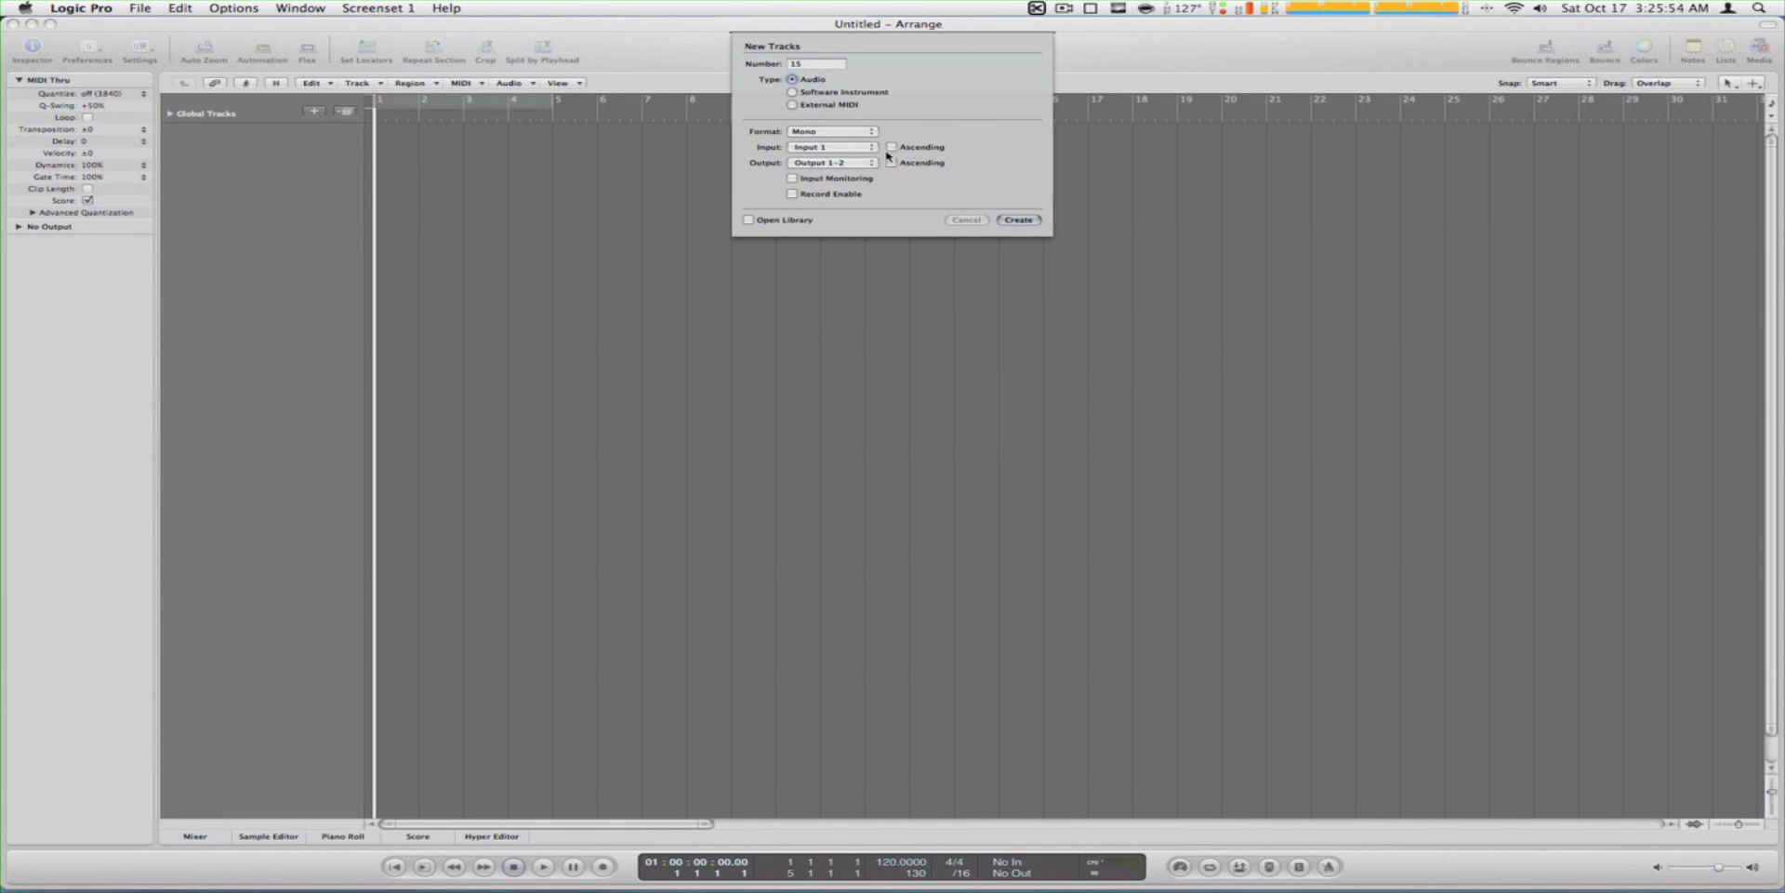
click(896, 148)
click(1016, 219)
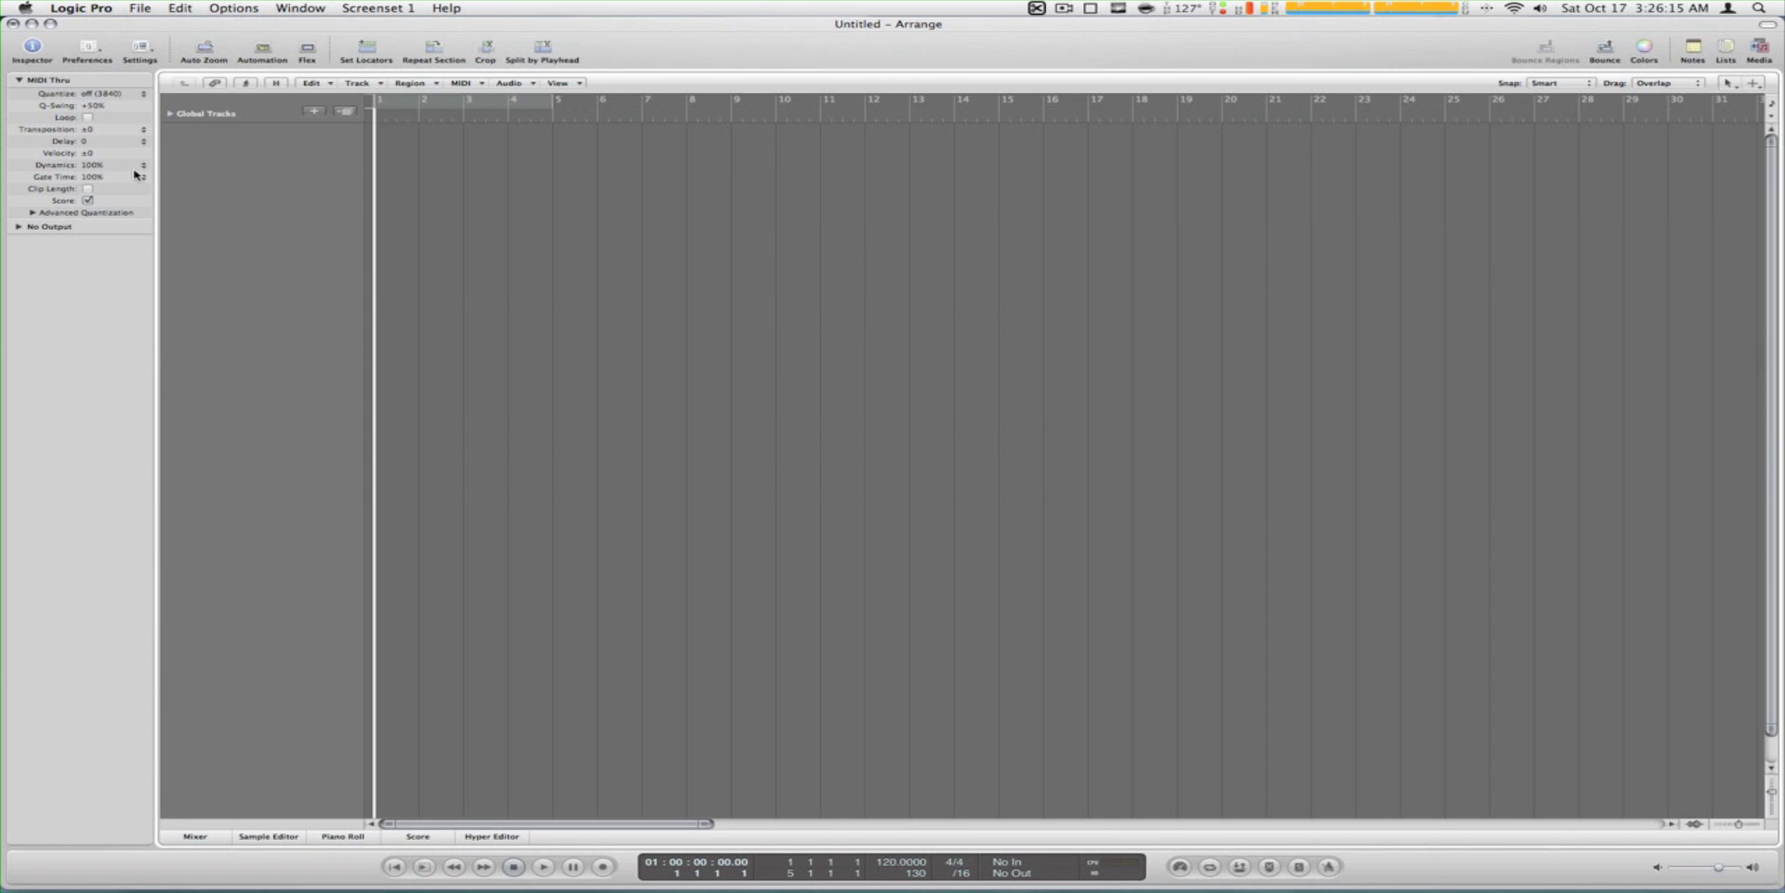
Show the mixer and select the Audio 1 through Audio 4 channel strips
click(192, 136)
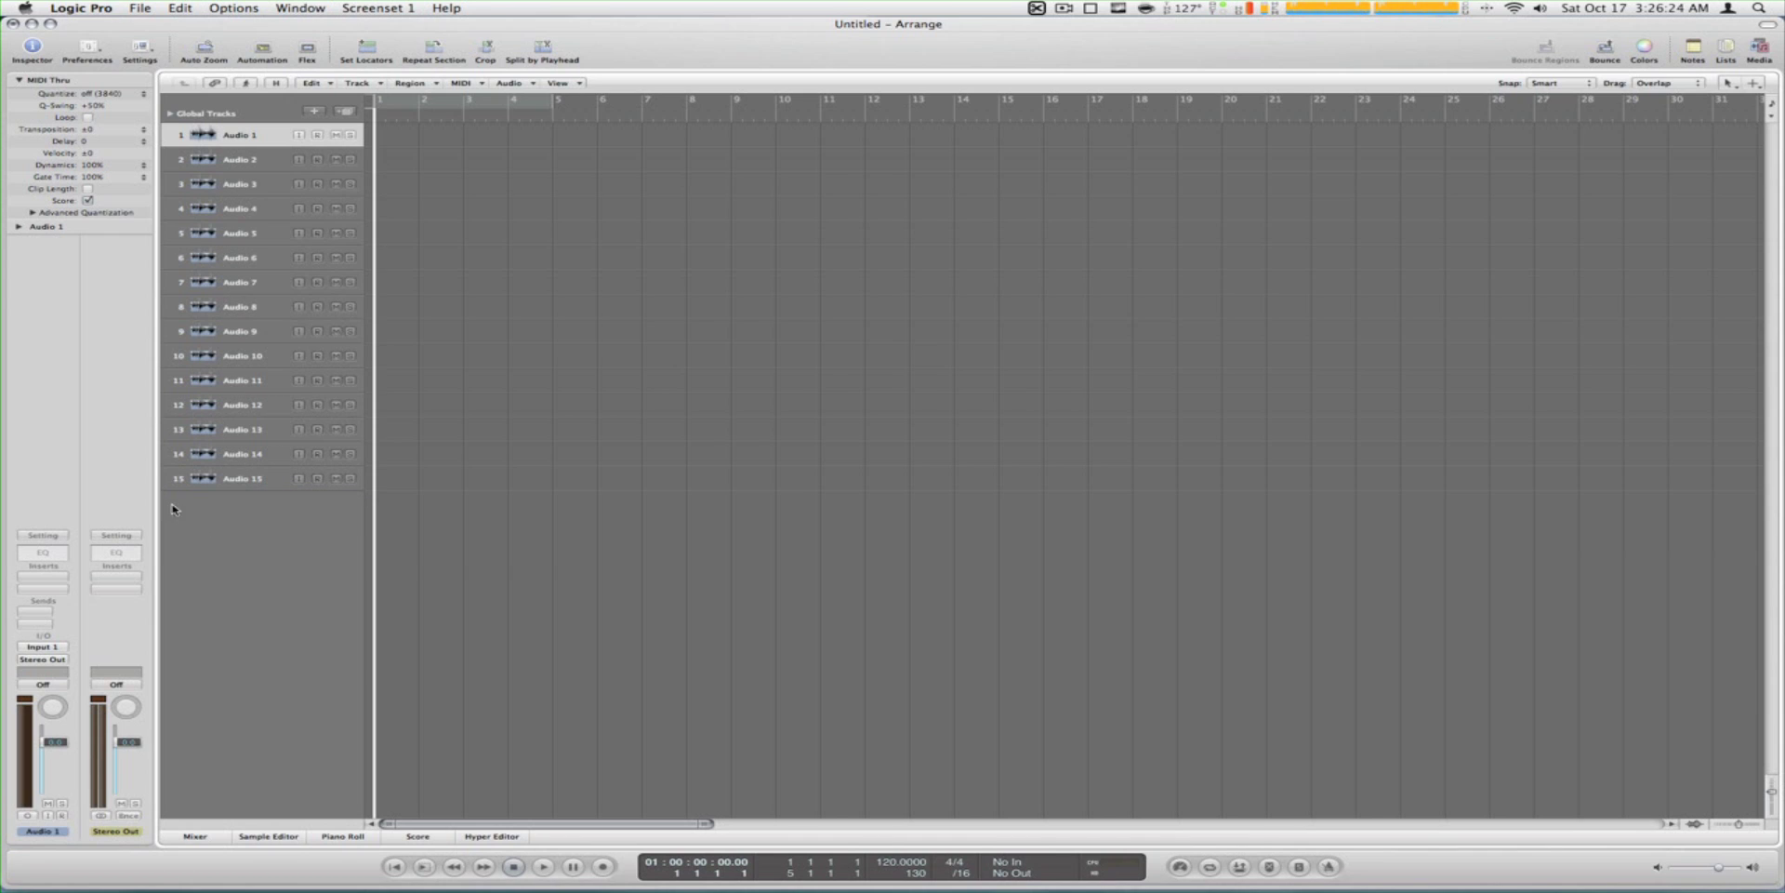
click(191, 836)
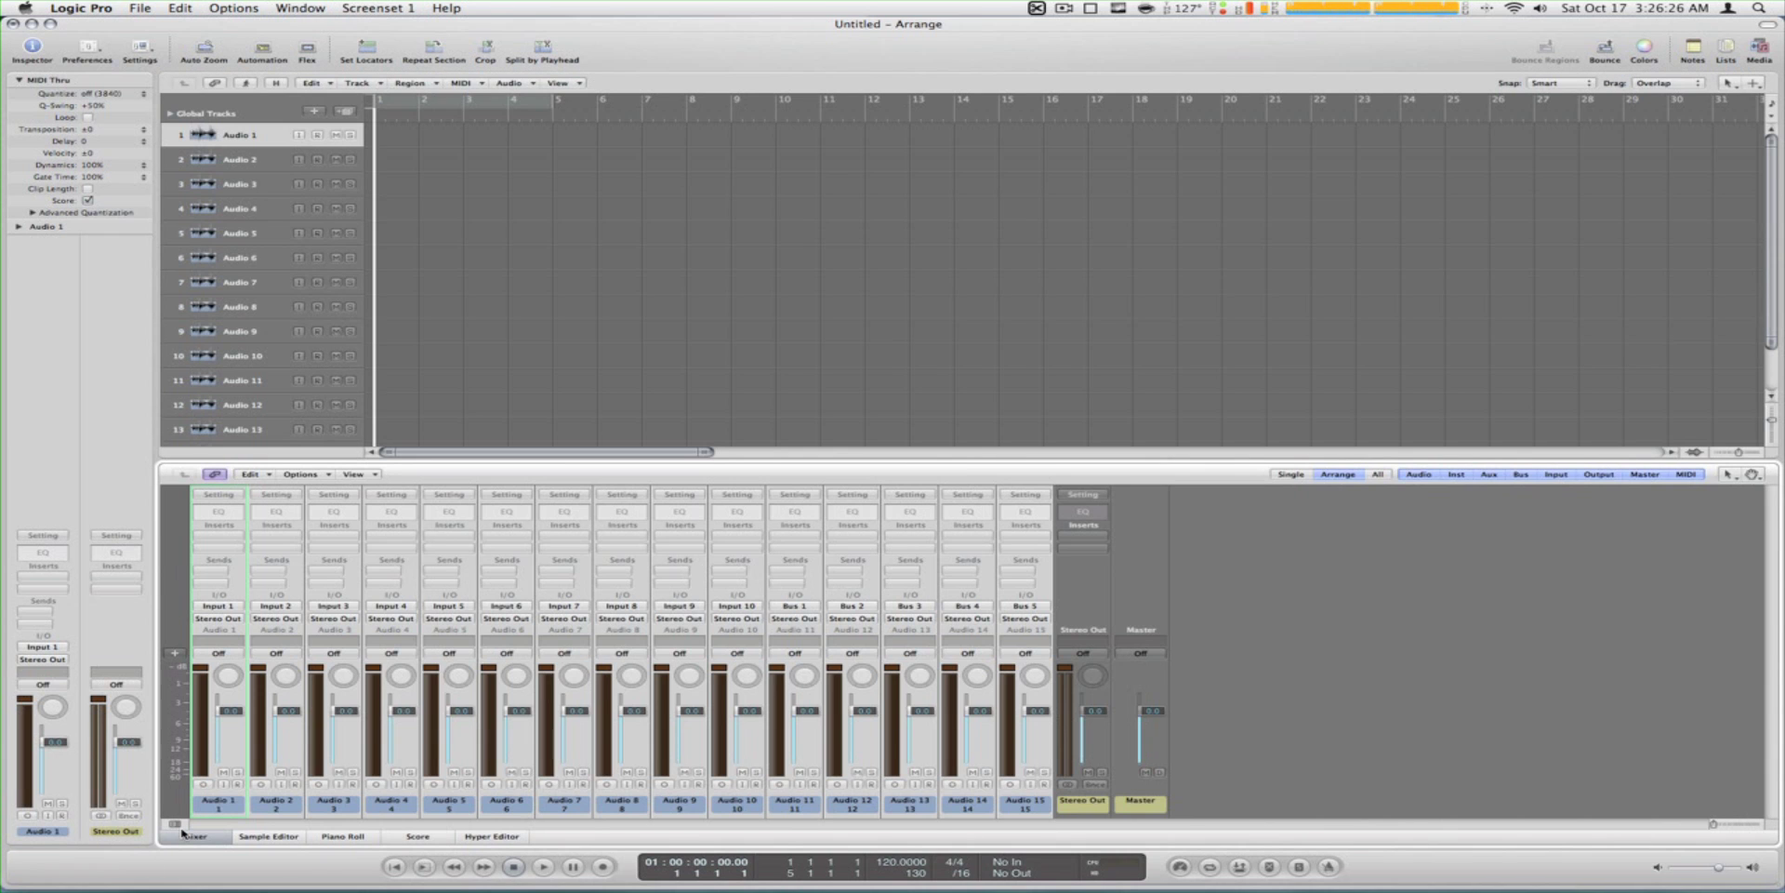
click(212, 629)
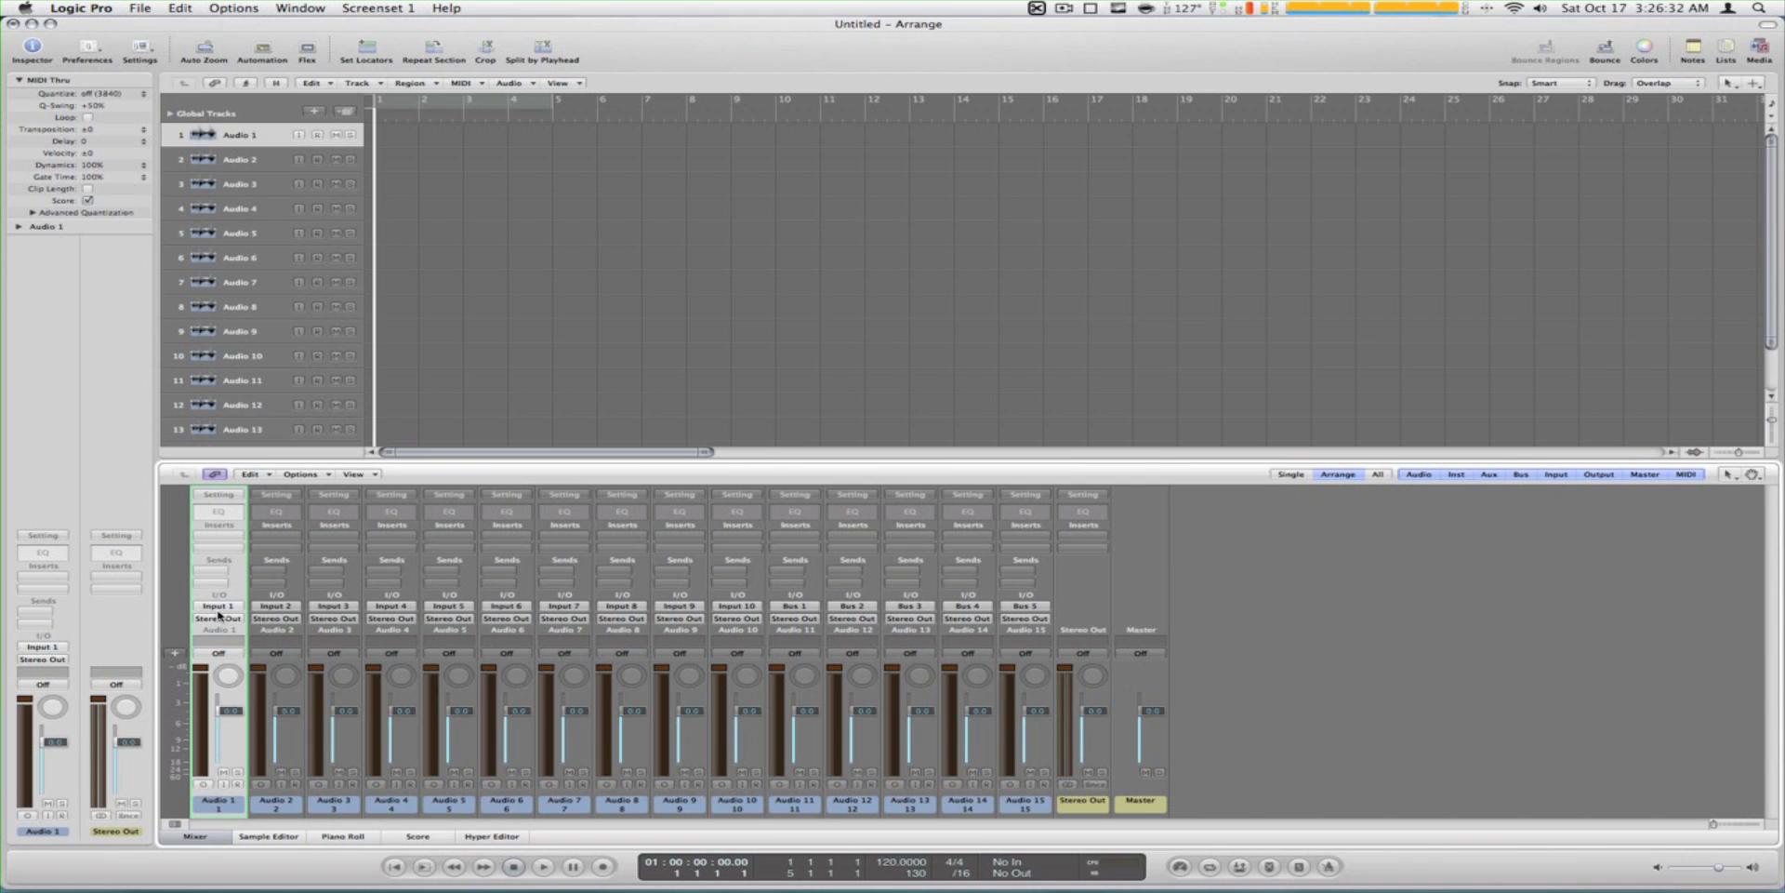
click(259, 598)
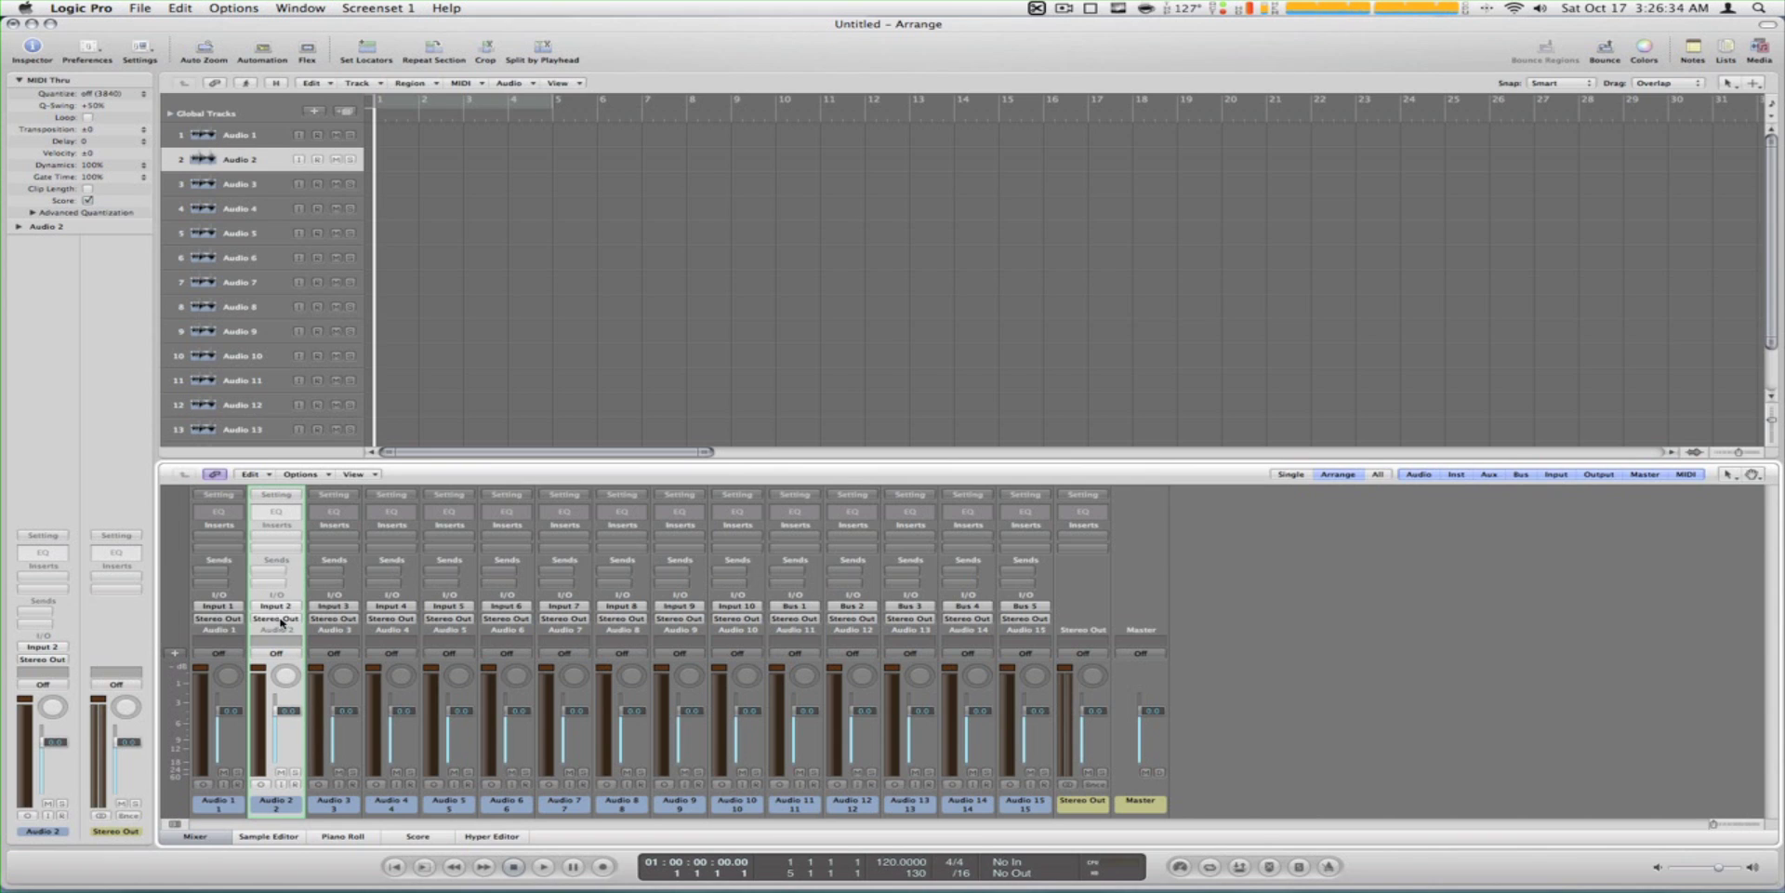
click(344, 581)
click(388, 604)
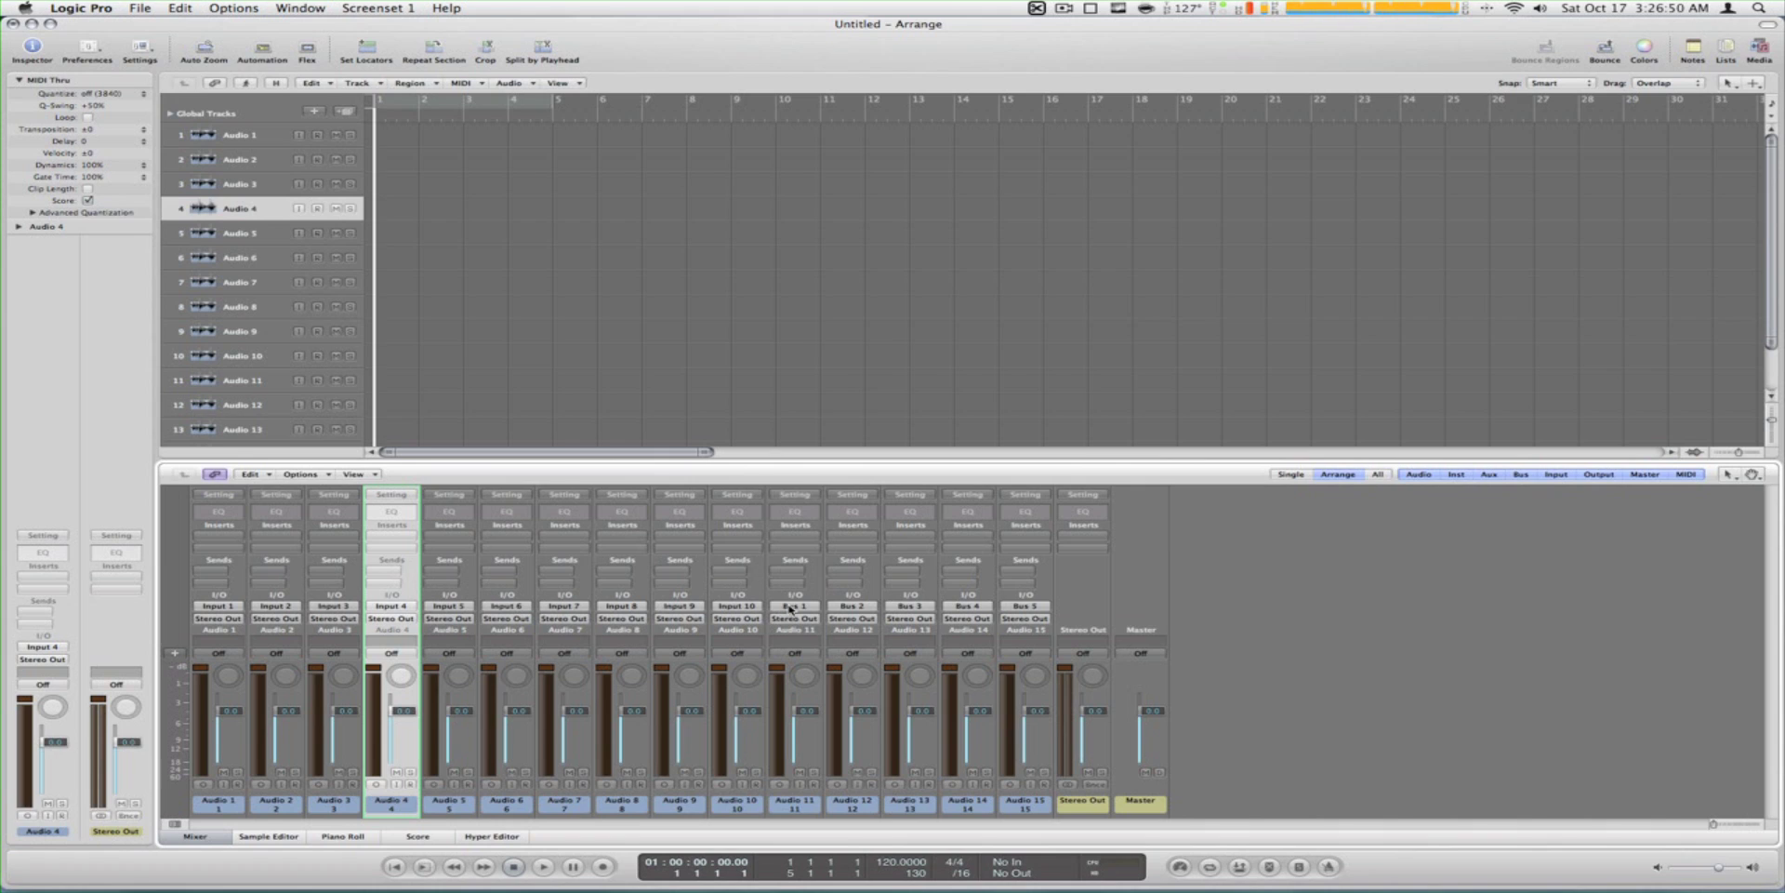
Inspect Audio 11's input choices without changing its Bus assignment
click(791, 609)
mouse_move(818, 642)
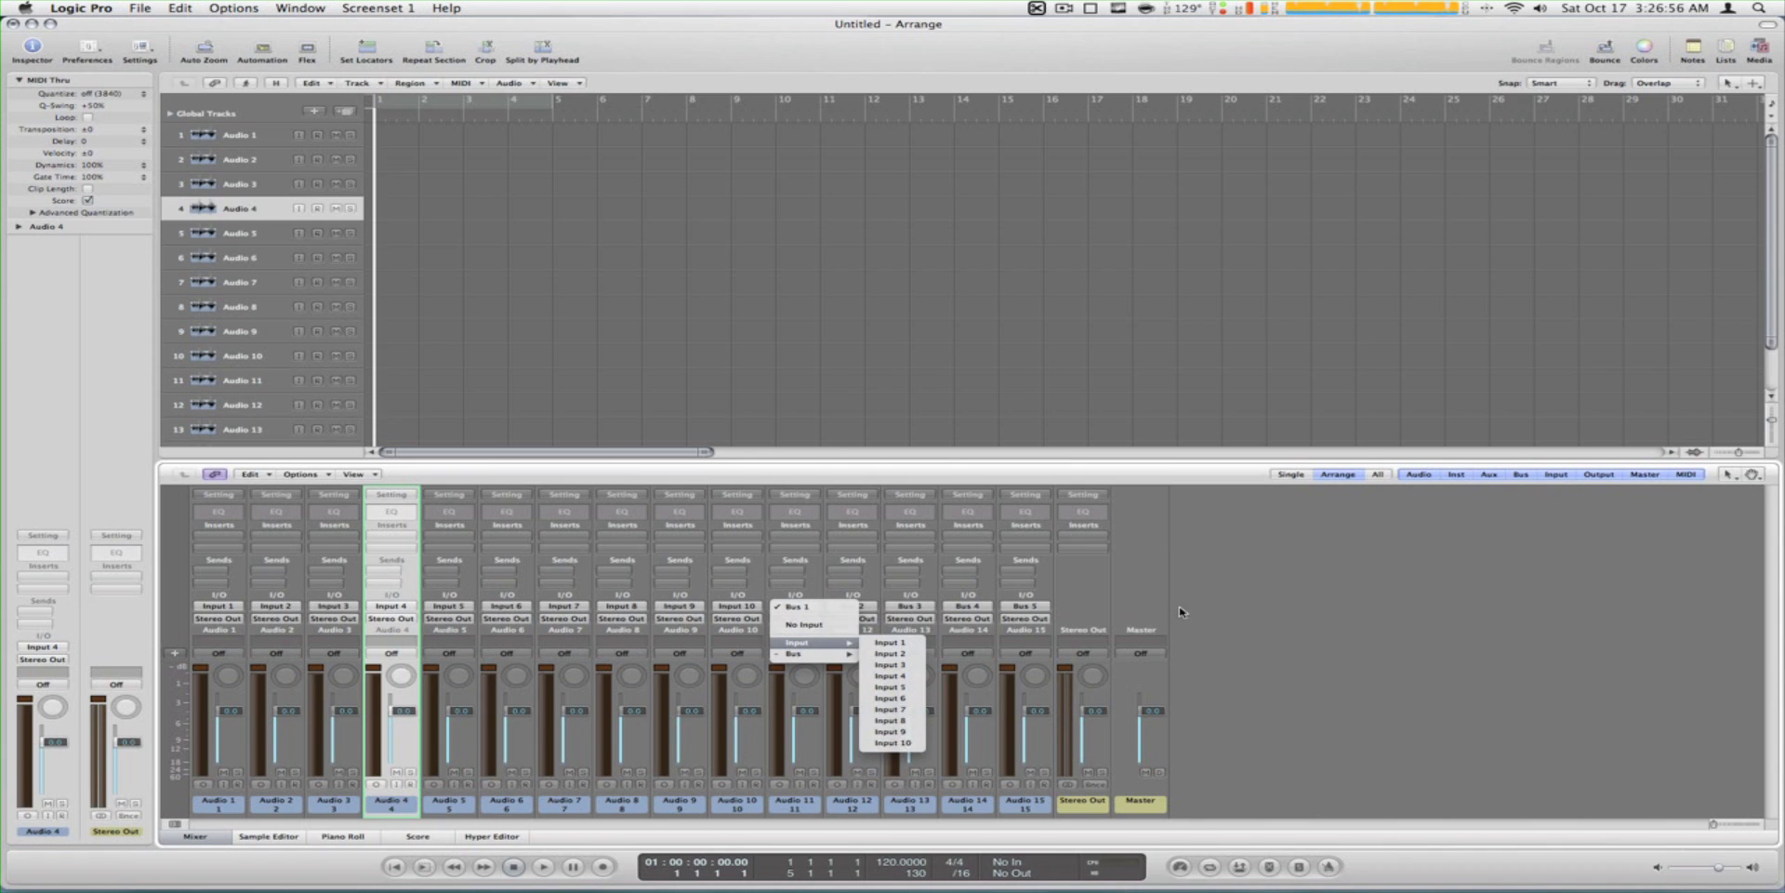
click(749, 575)
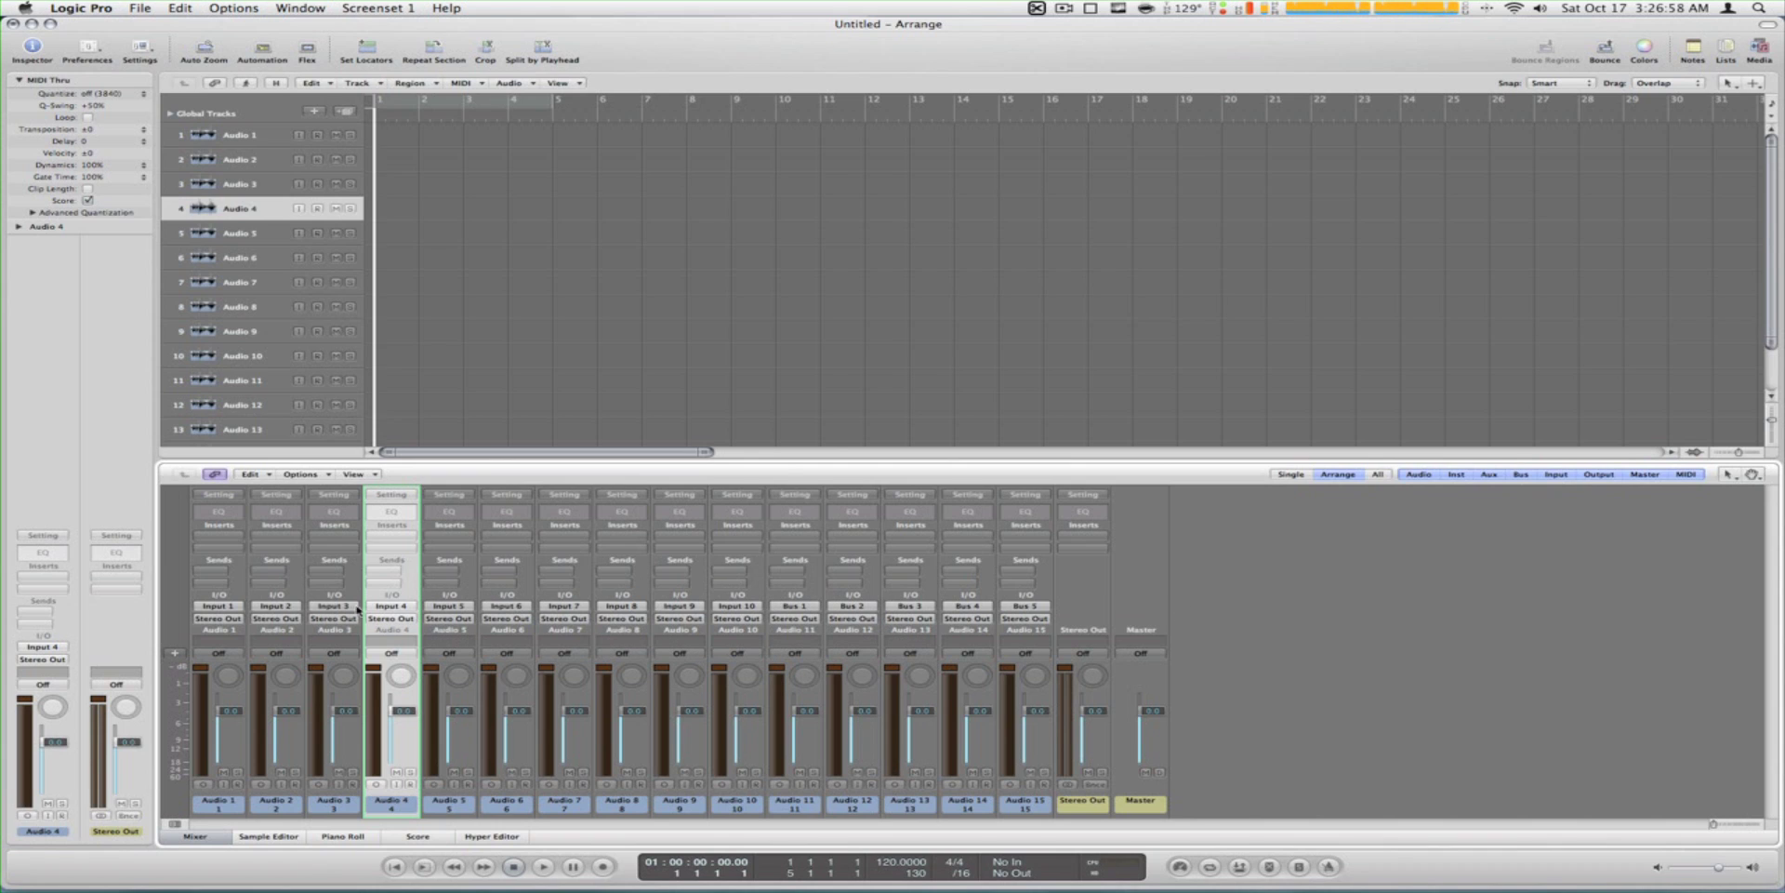
Reselect channels Audio 3, 2, 1 and 4, then step the selection to Audio 5
click(325, 596)
click(261, 597)
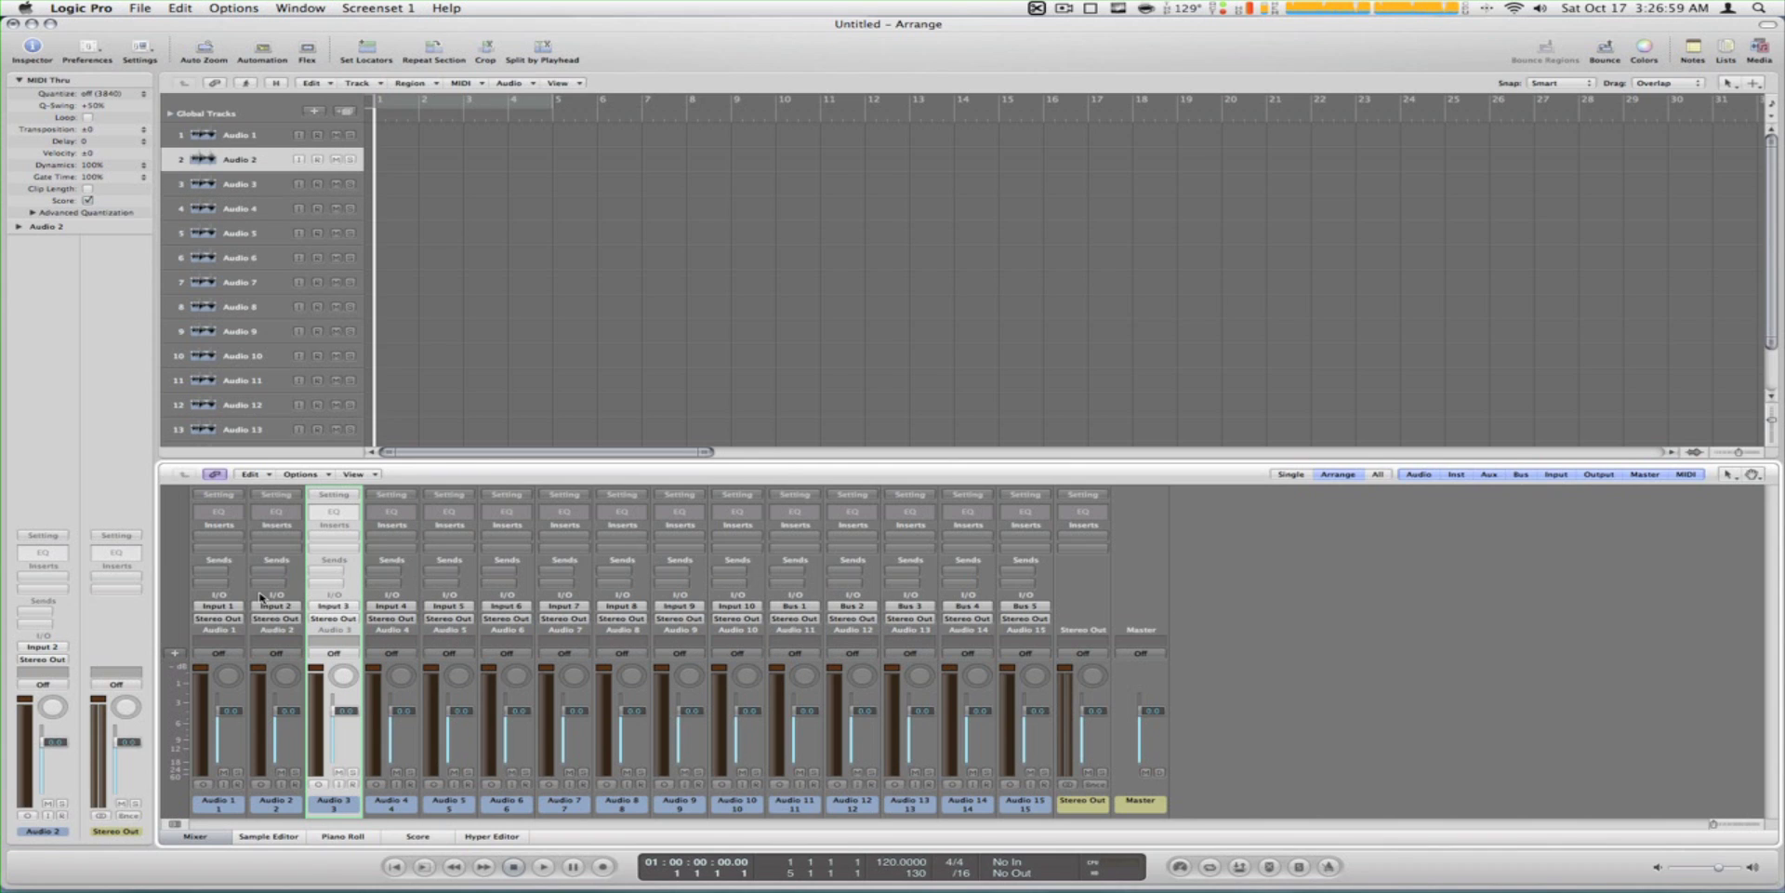
click(242, 597)
click(385, 598)
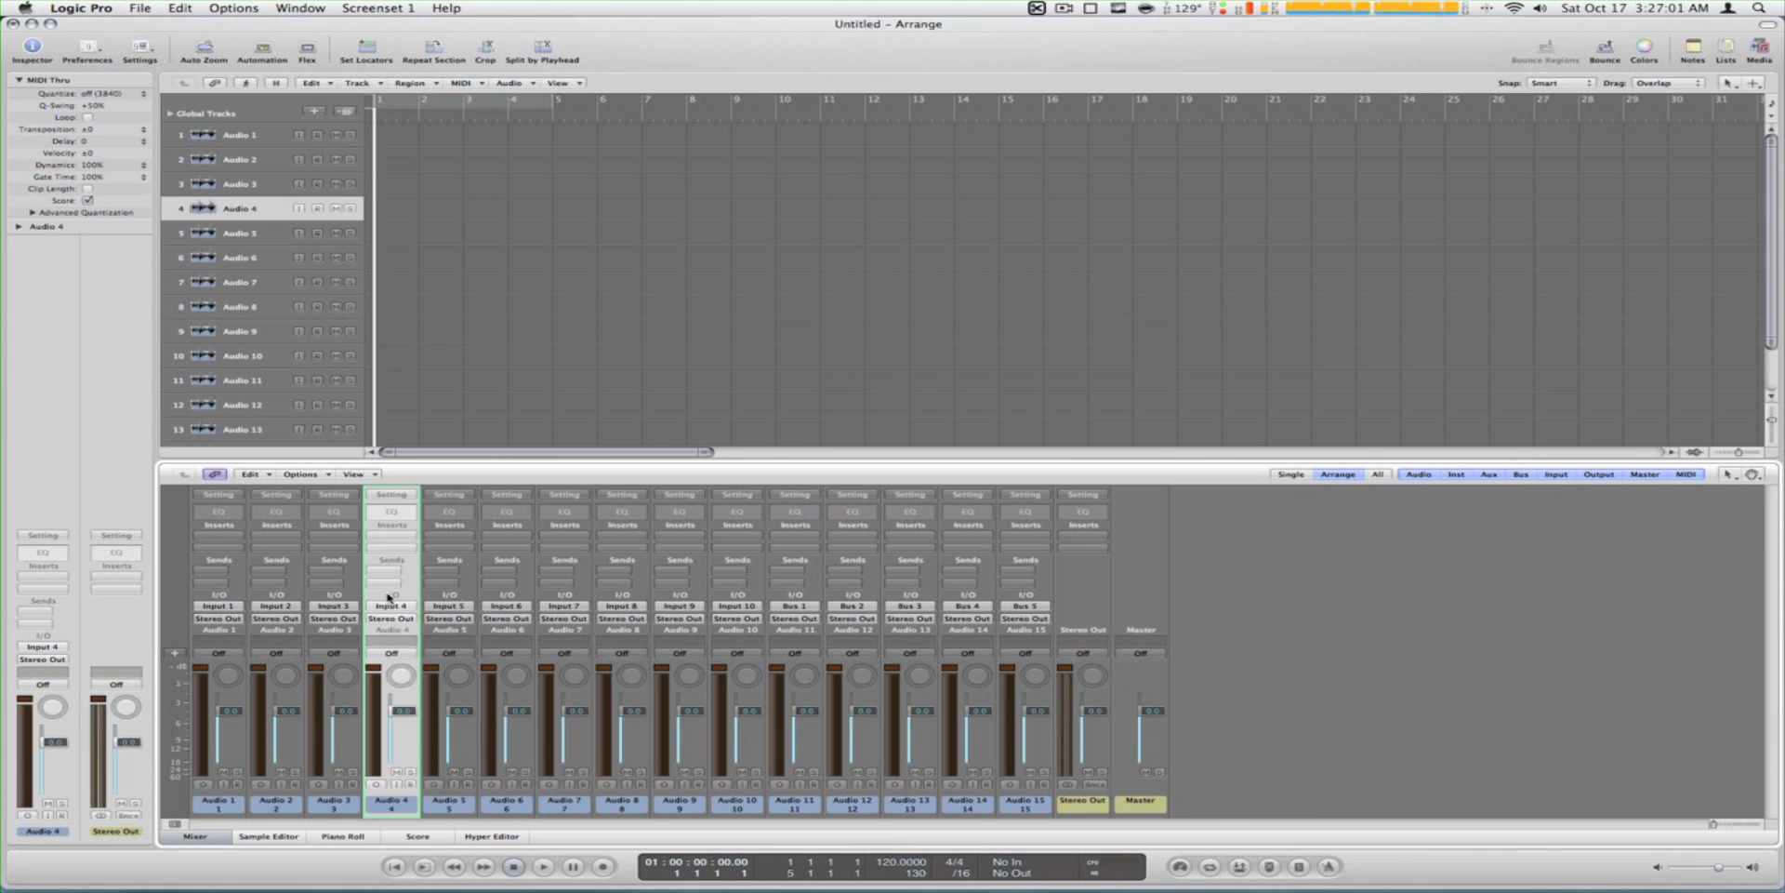
key(Down)
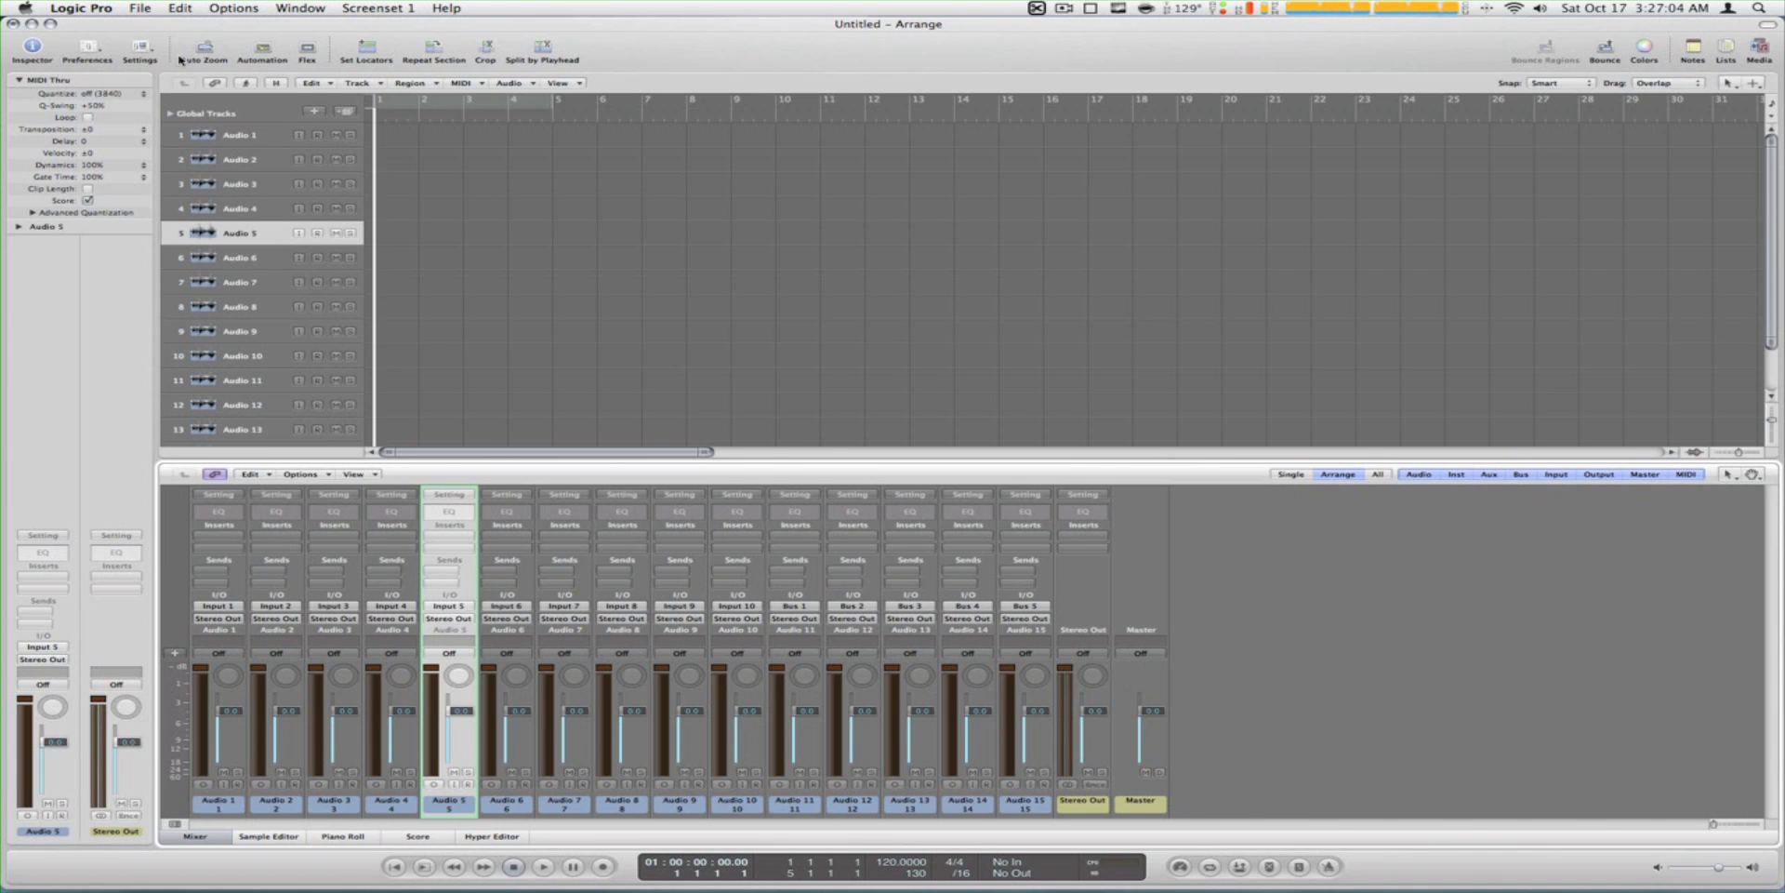
click(106, 8)
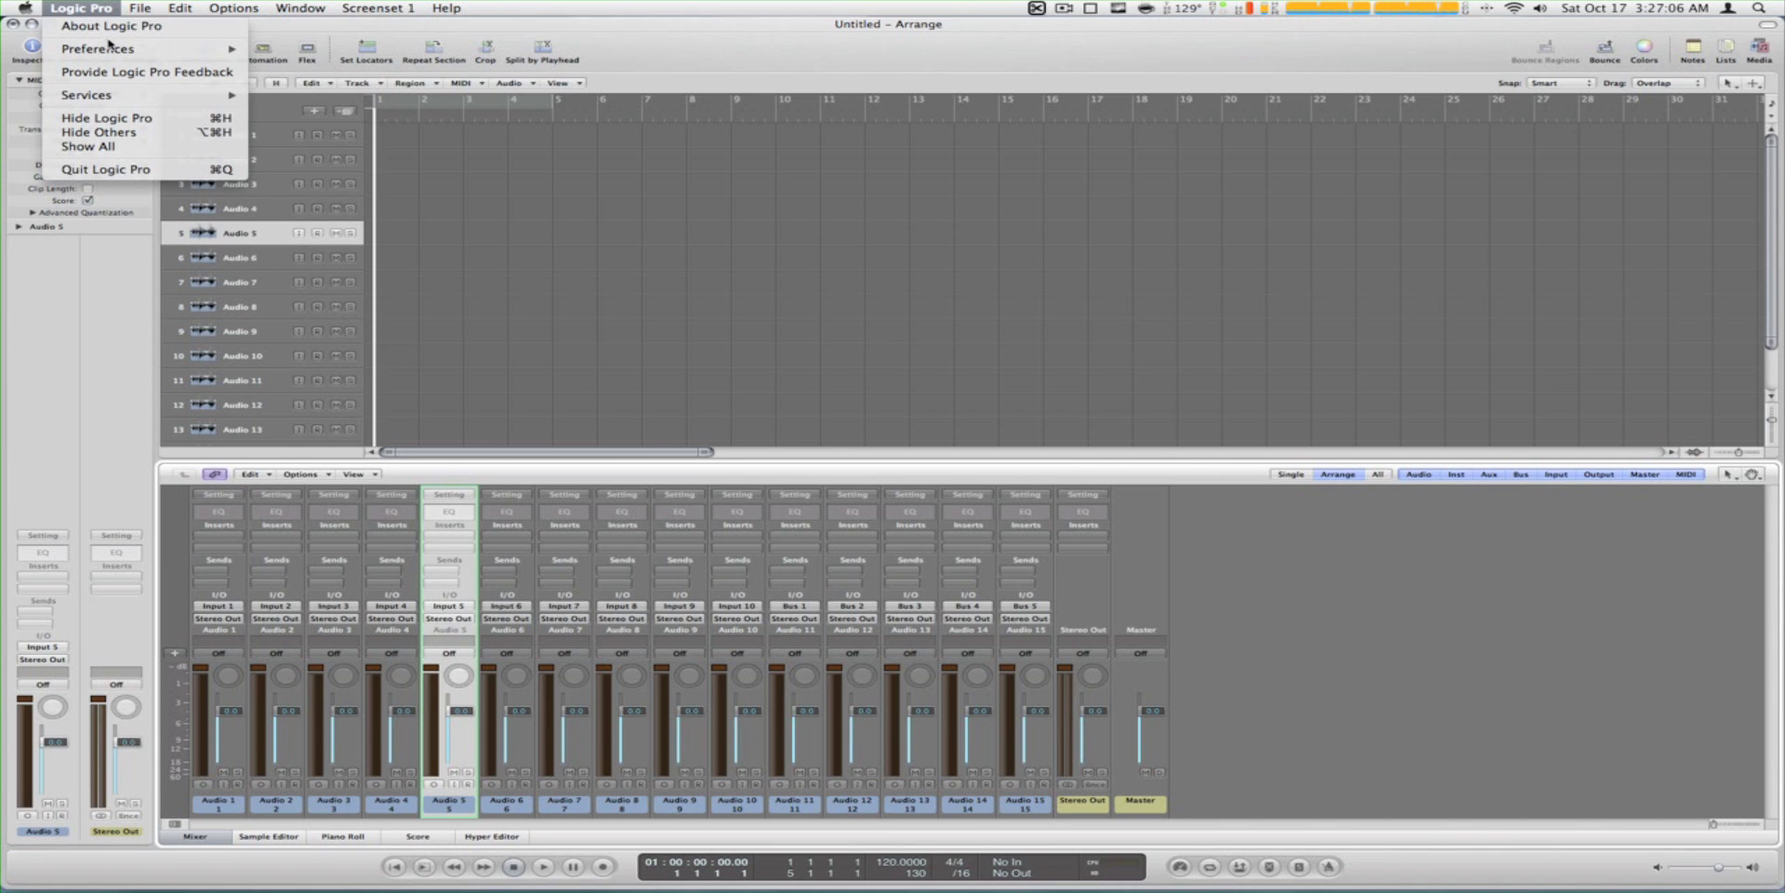
mouse_move(110, 48)
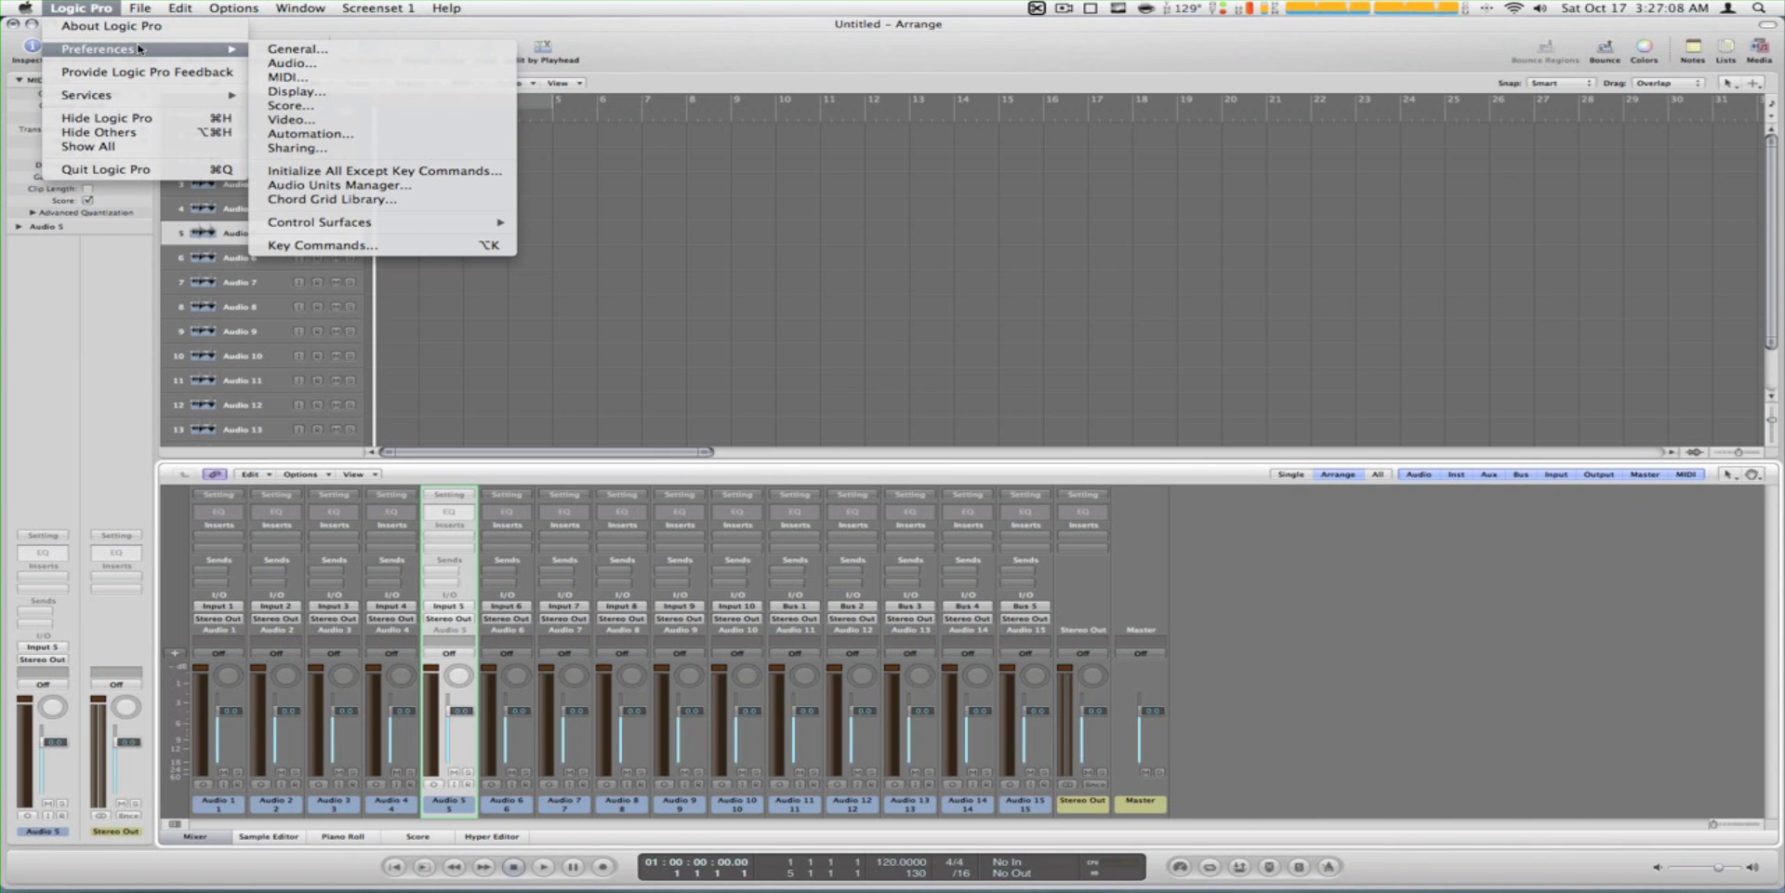
click(284, 63)
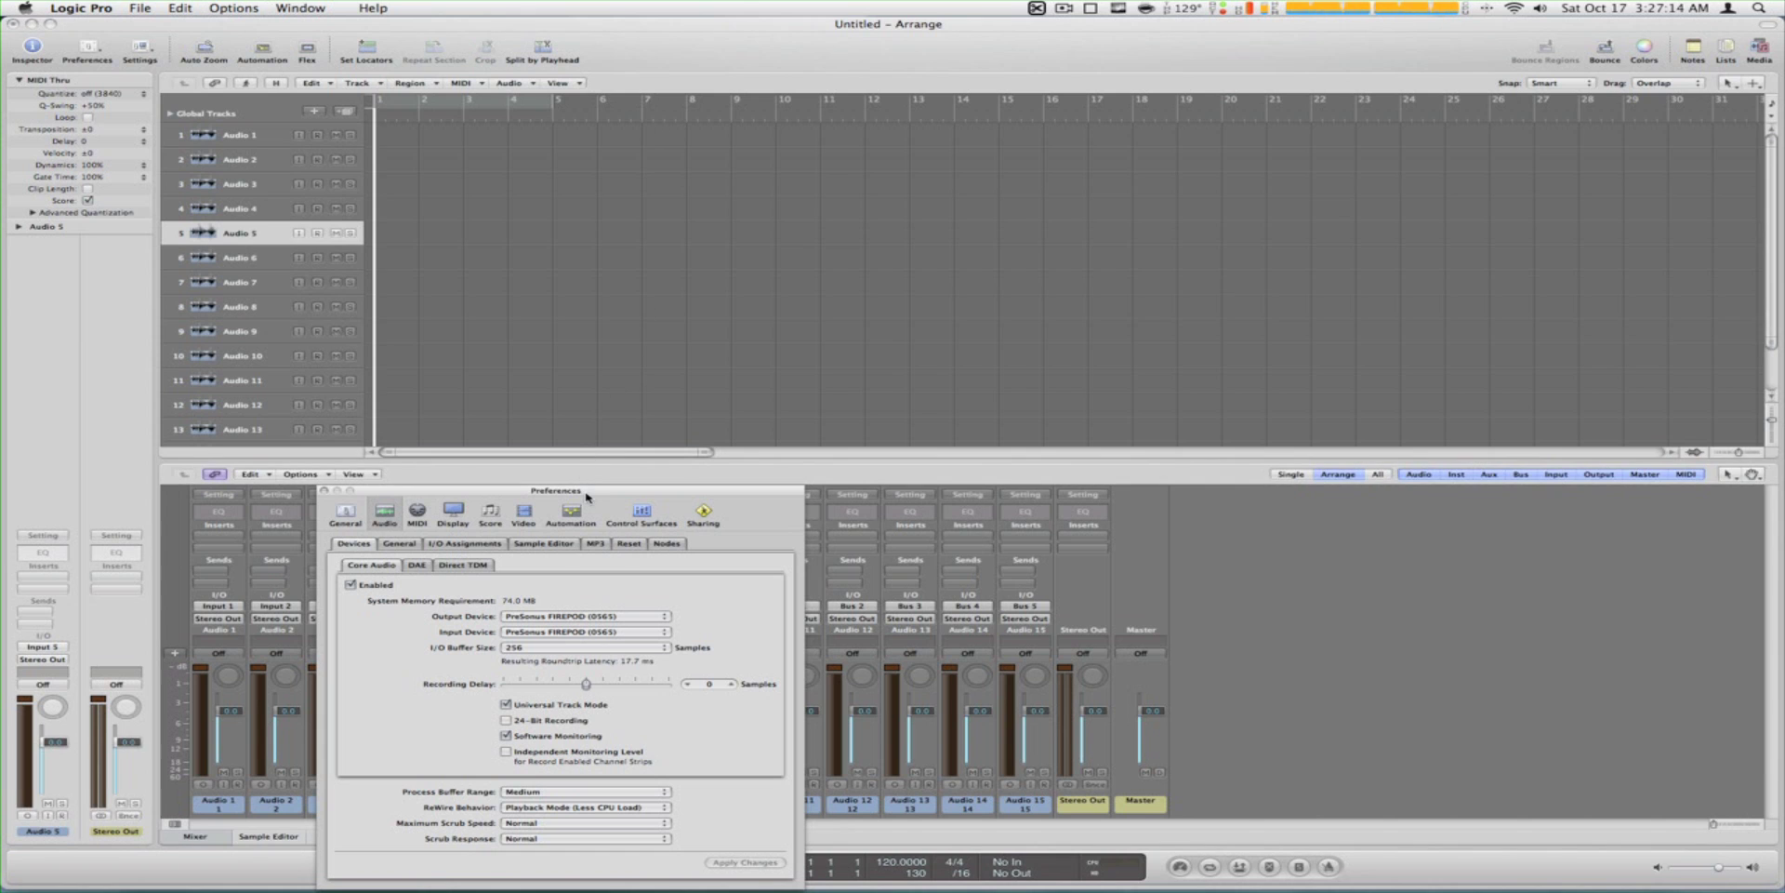
drag(585, 496, 956, 47)
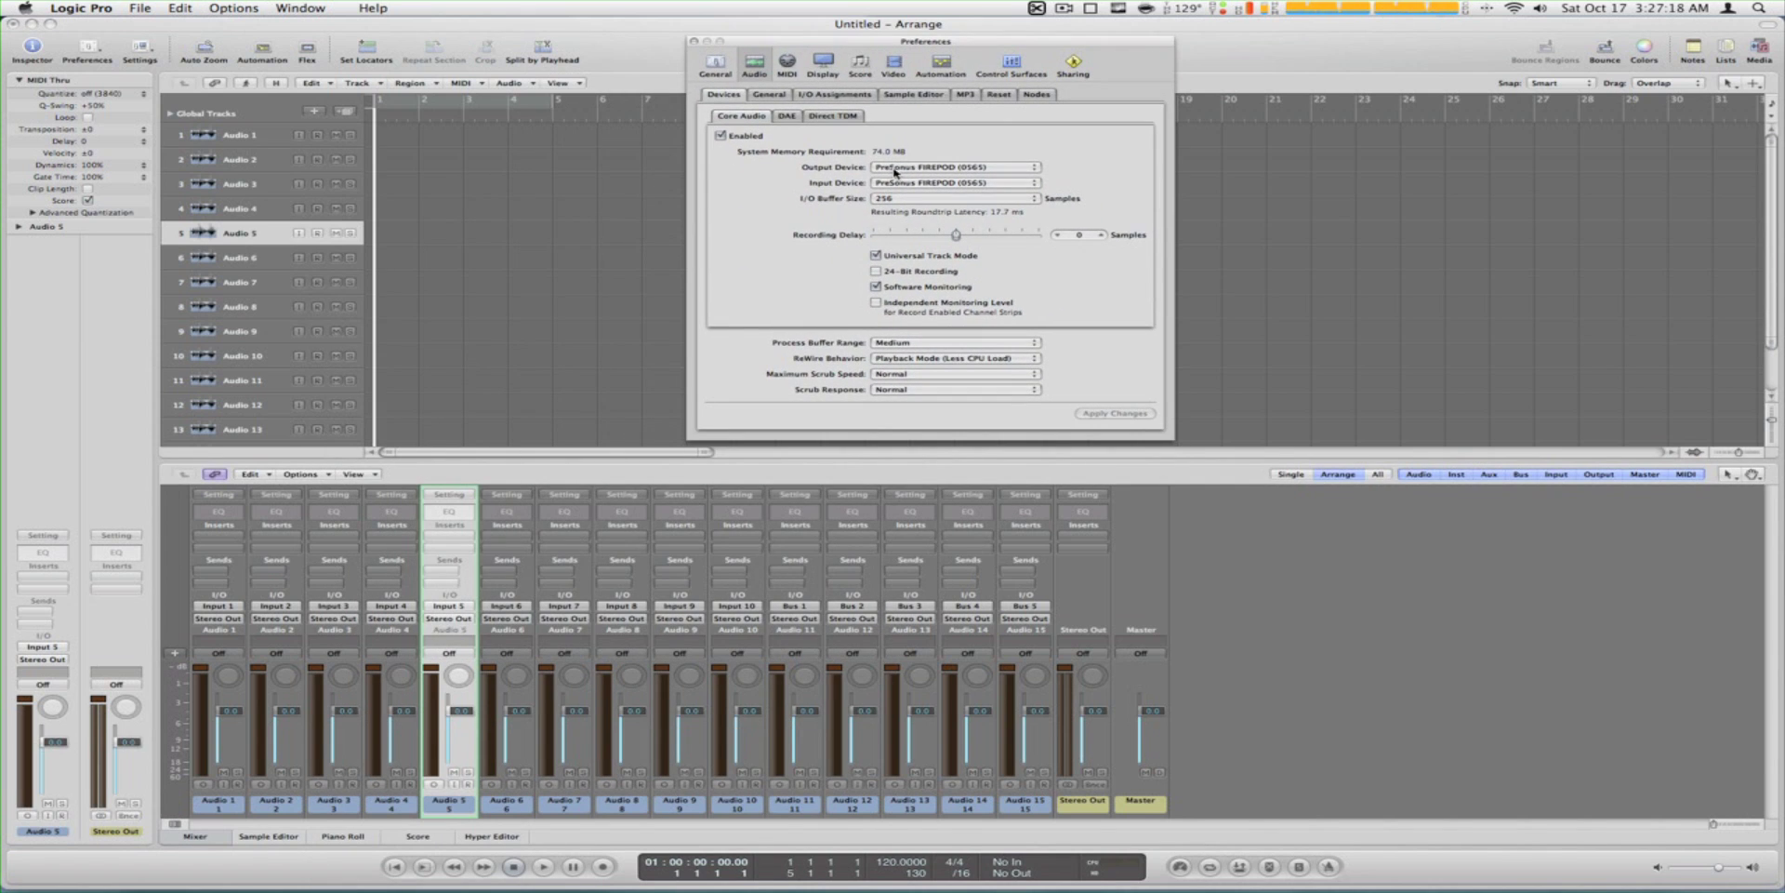
click(965, 172)
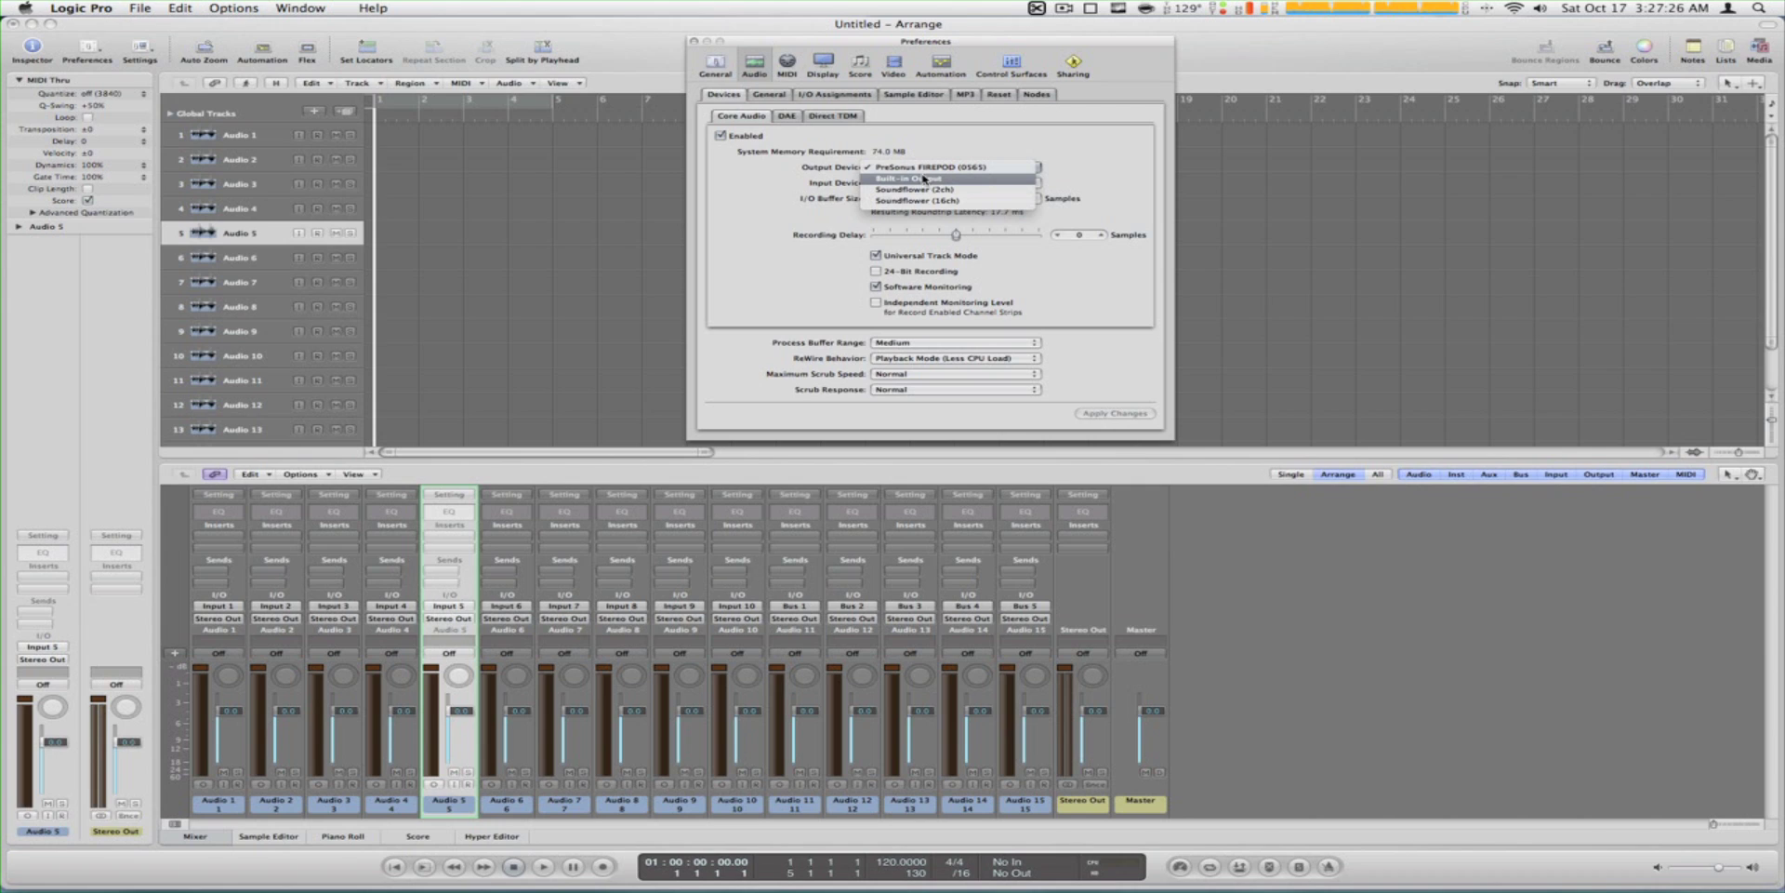
key(Escape)
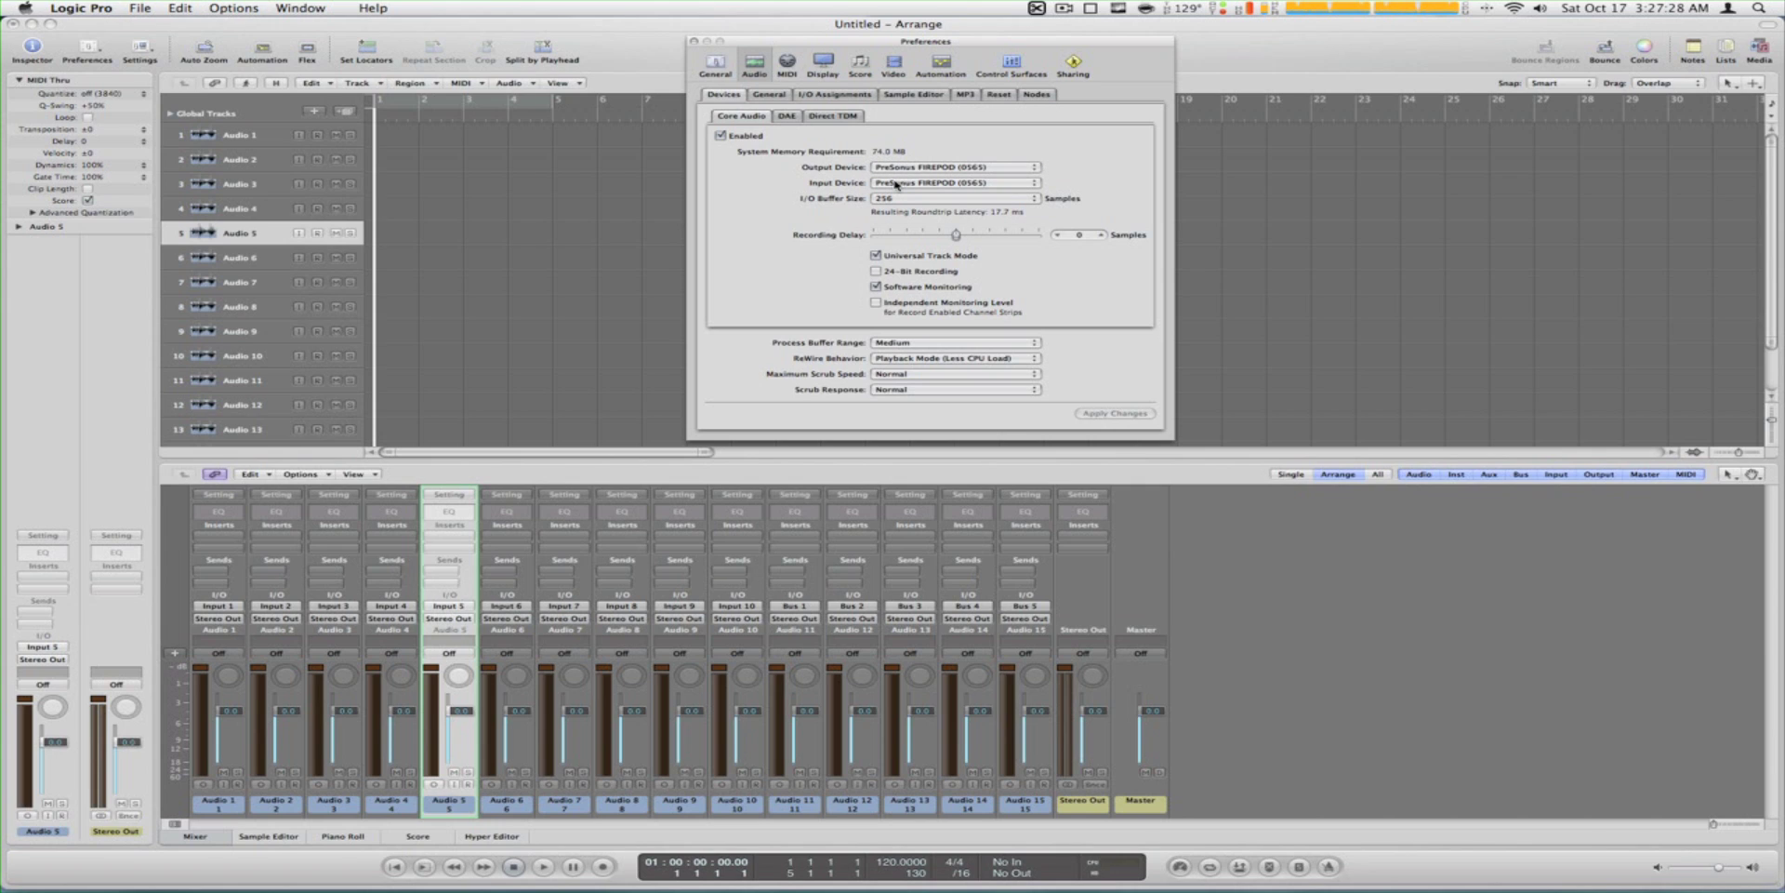
click(896, 184)
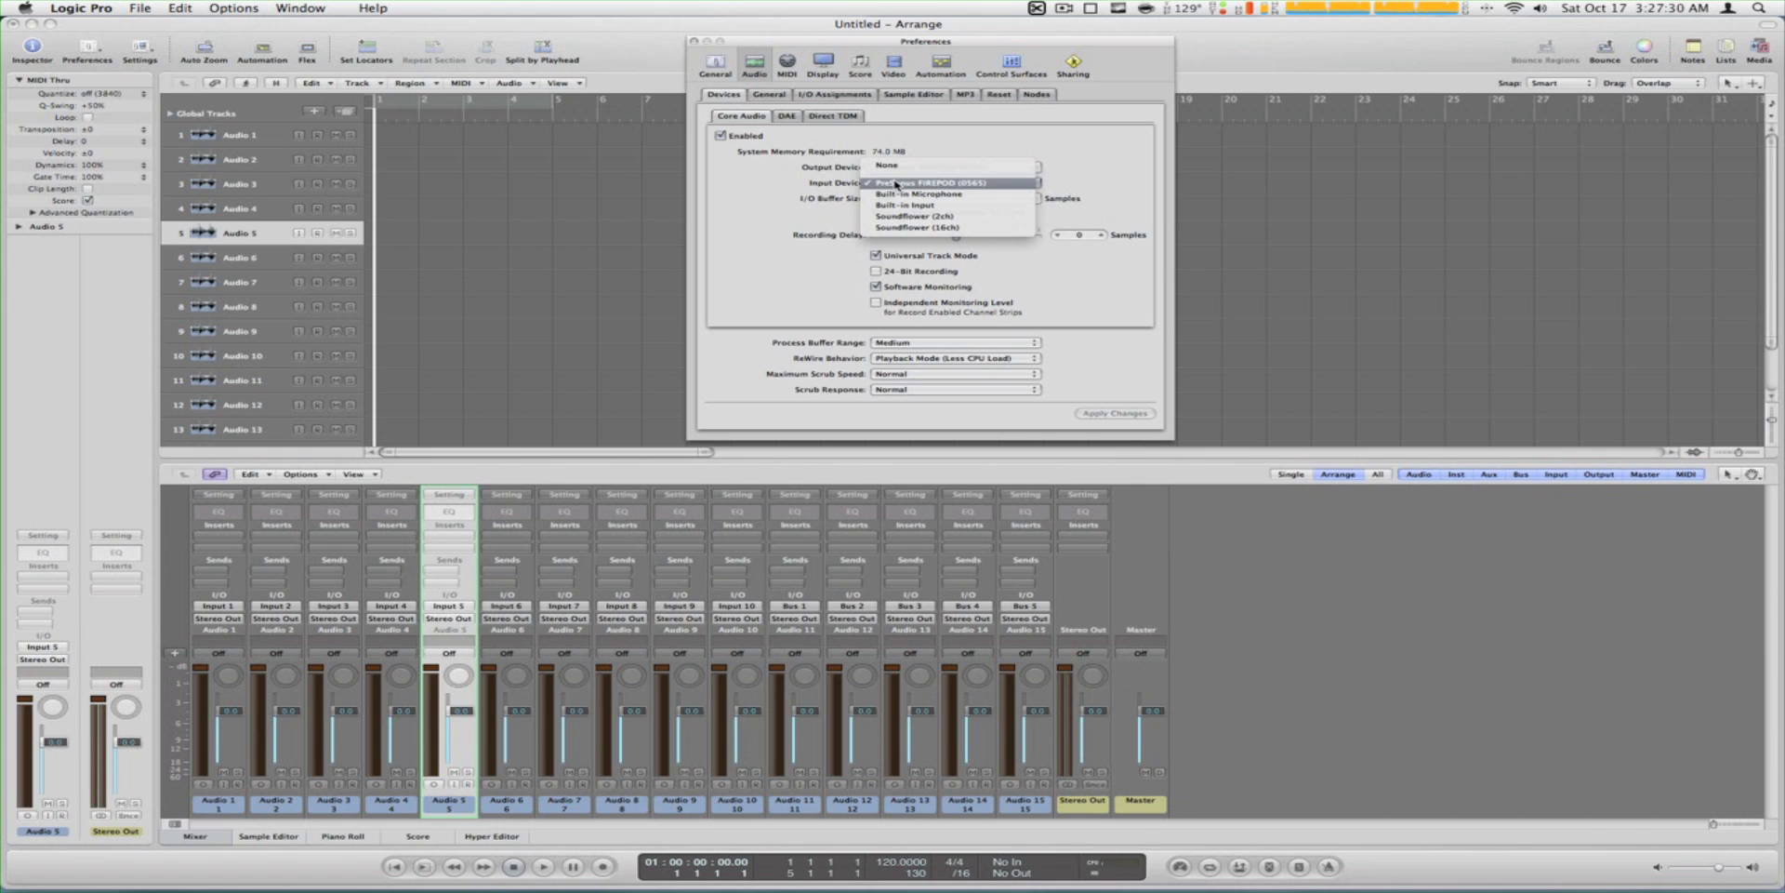
click(895, 184)
click(896, 185)
click(895, 184)
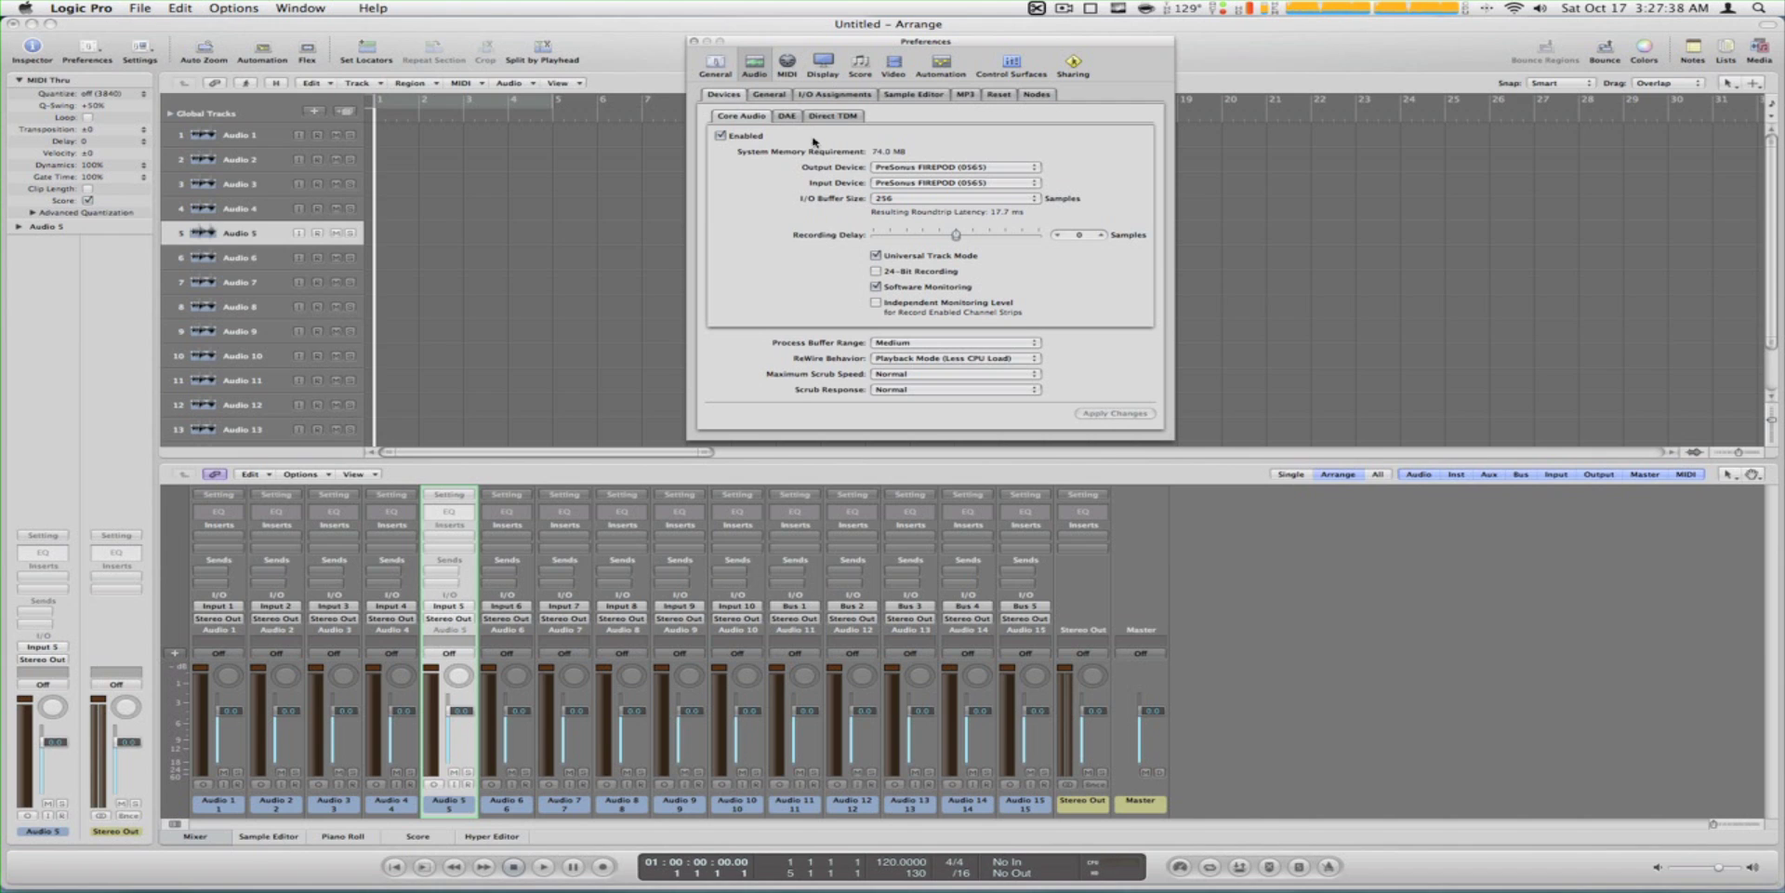
click(885, 170)
click(891, 171)
key(1)
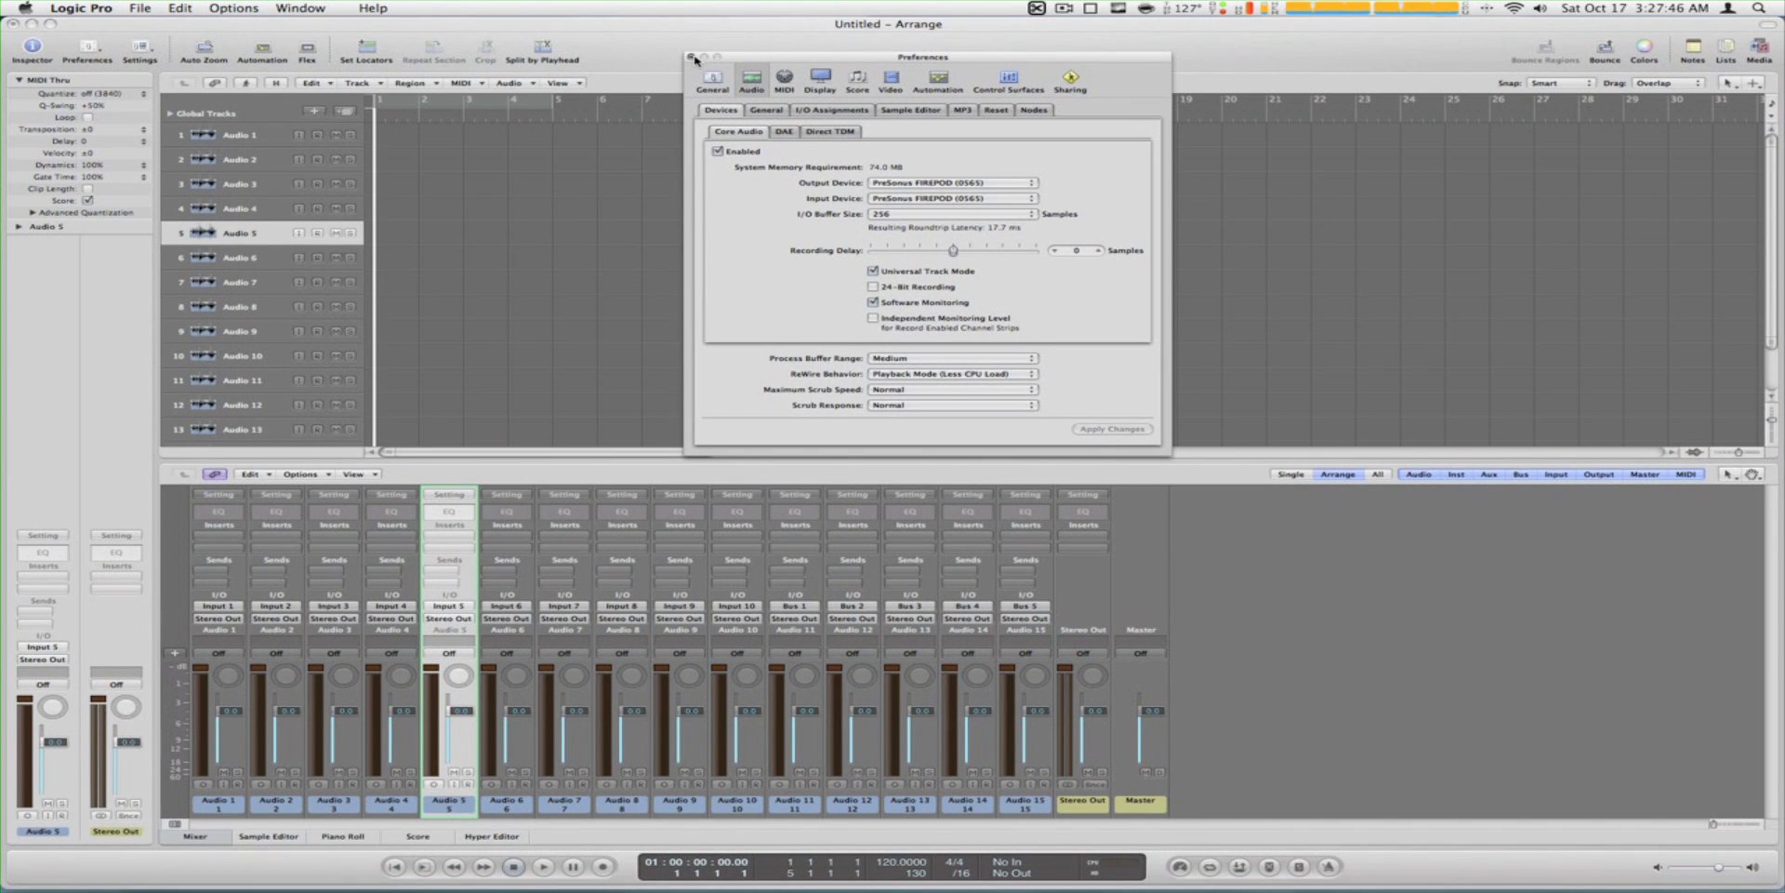
click(691, 57)
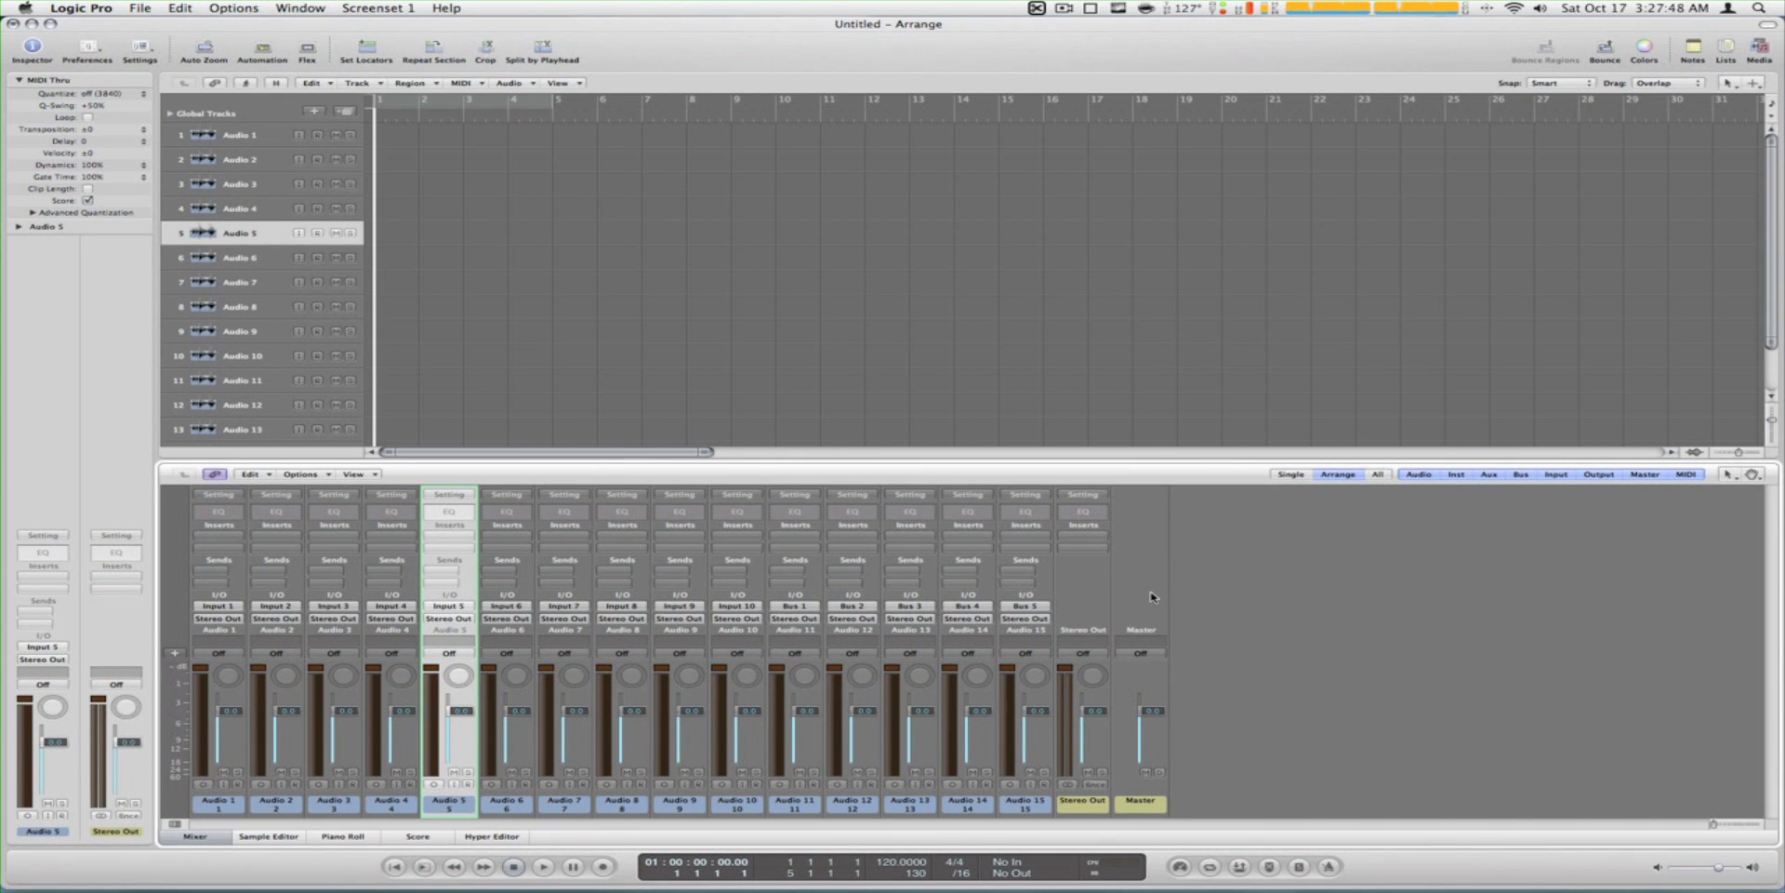
click(139, 8)
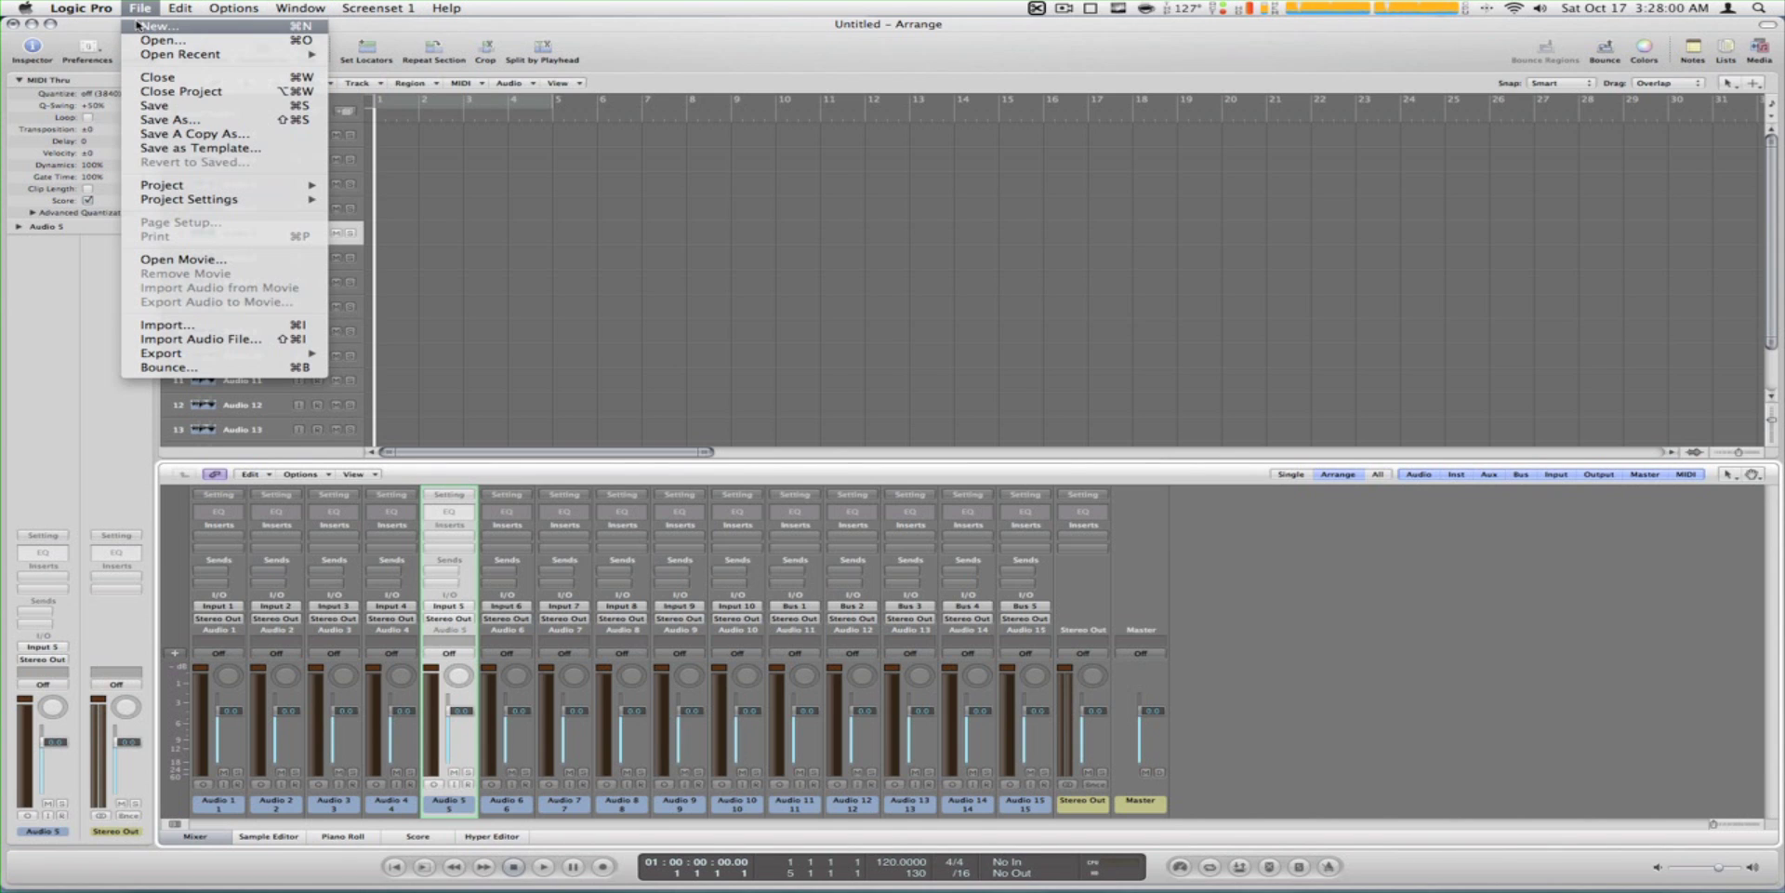
Close the old project without saving and start a new Empty Project
click(148, 26)
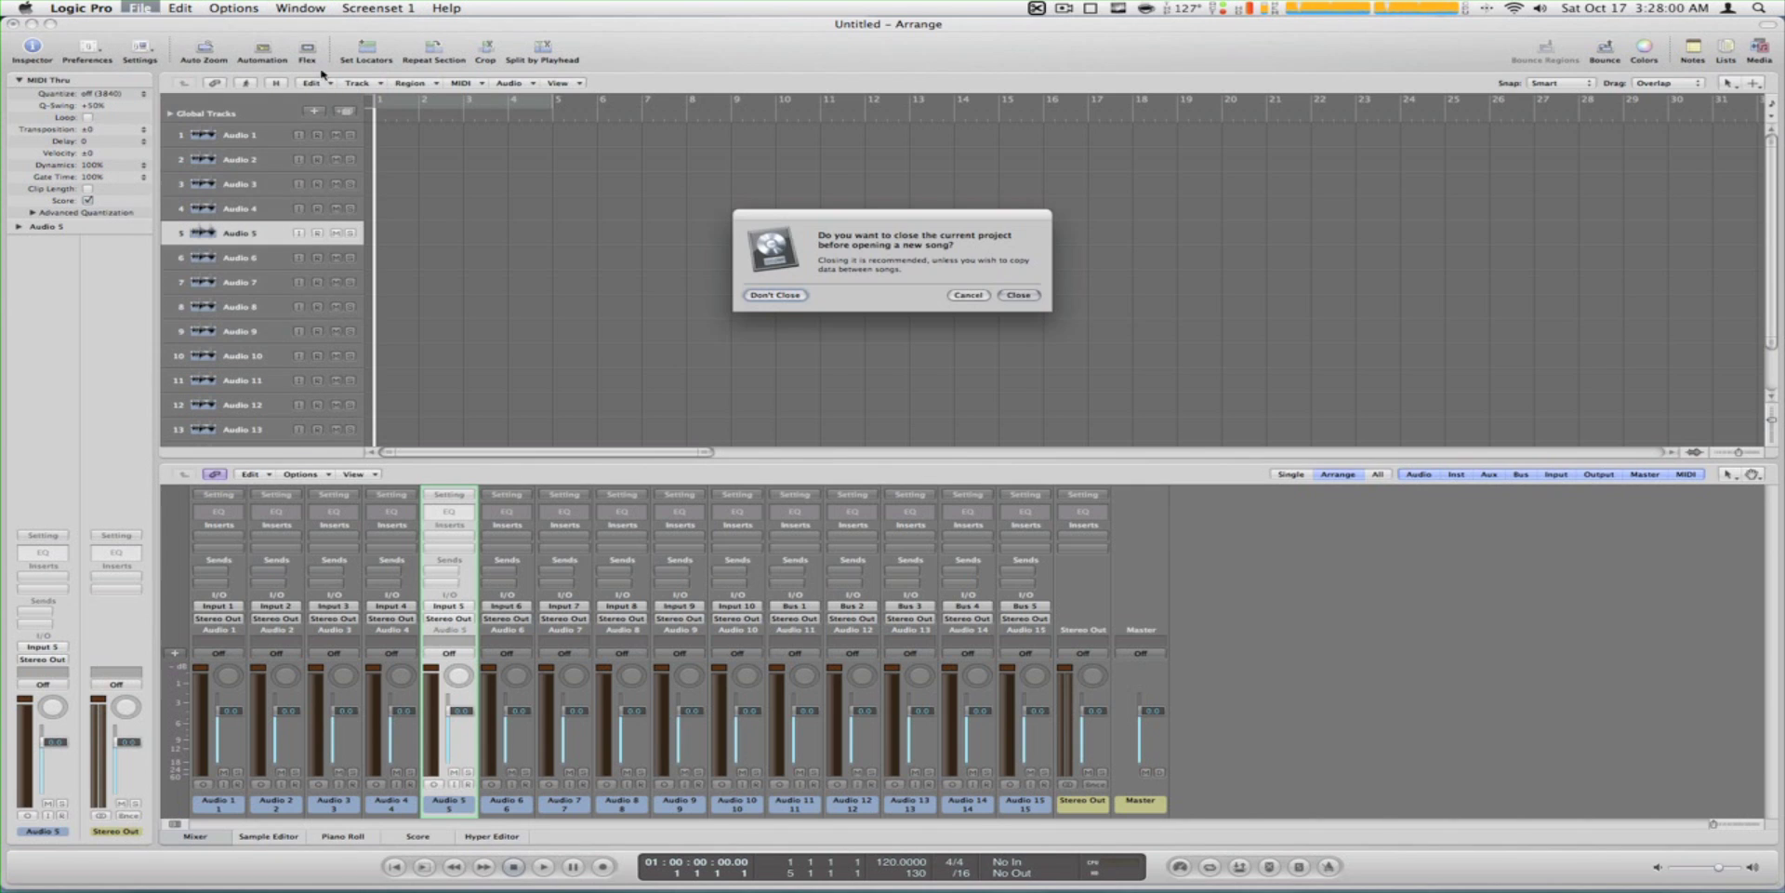
click(1017, 295)
click(796, 291)
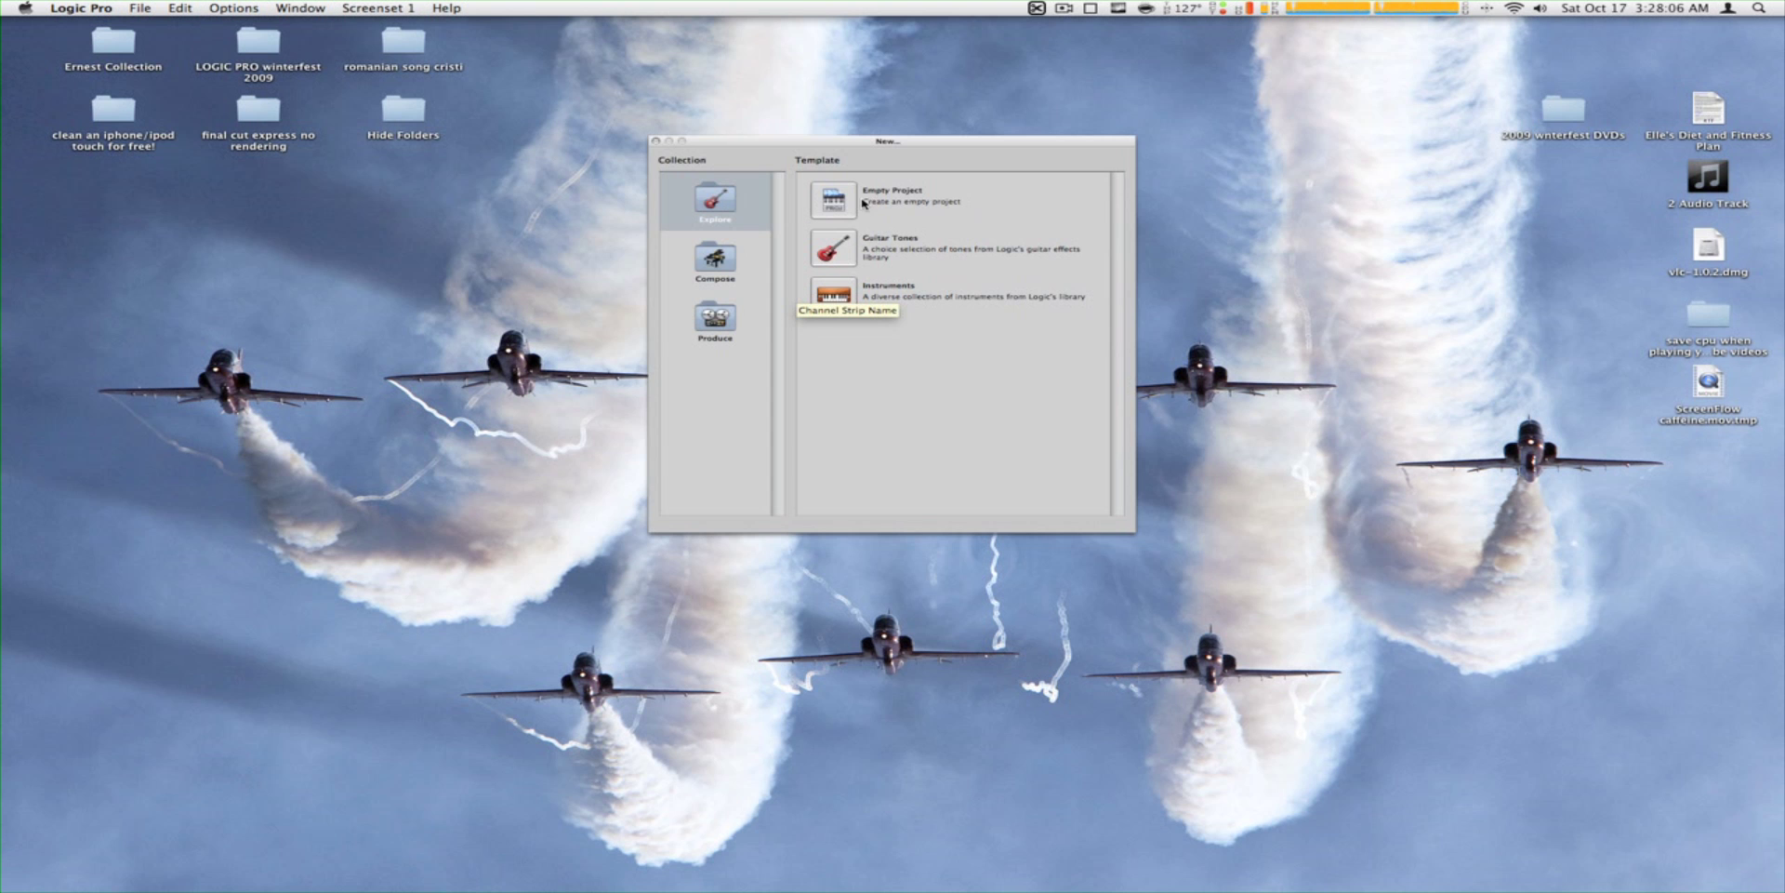
click(834, 199)
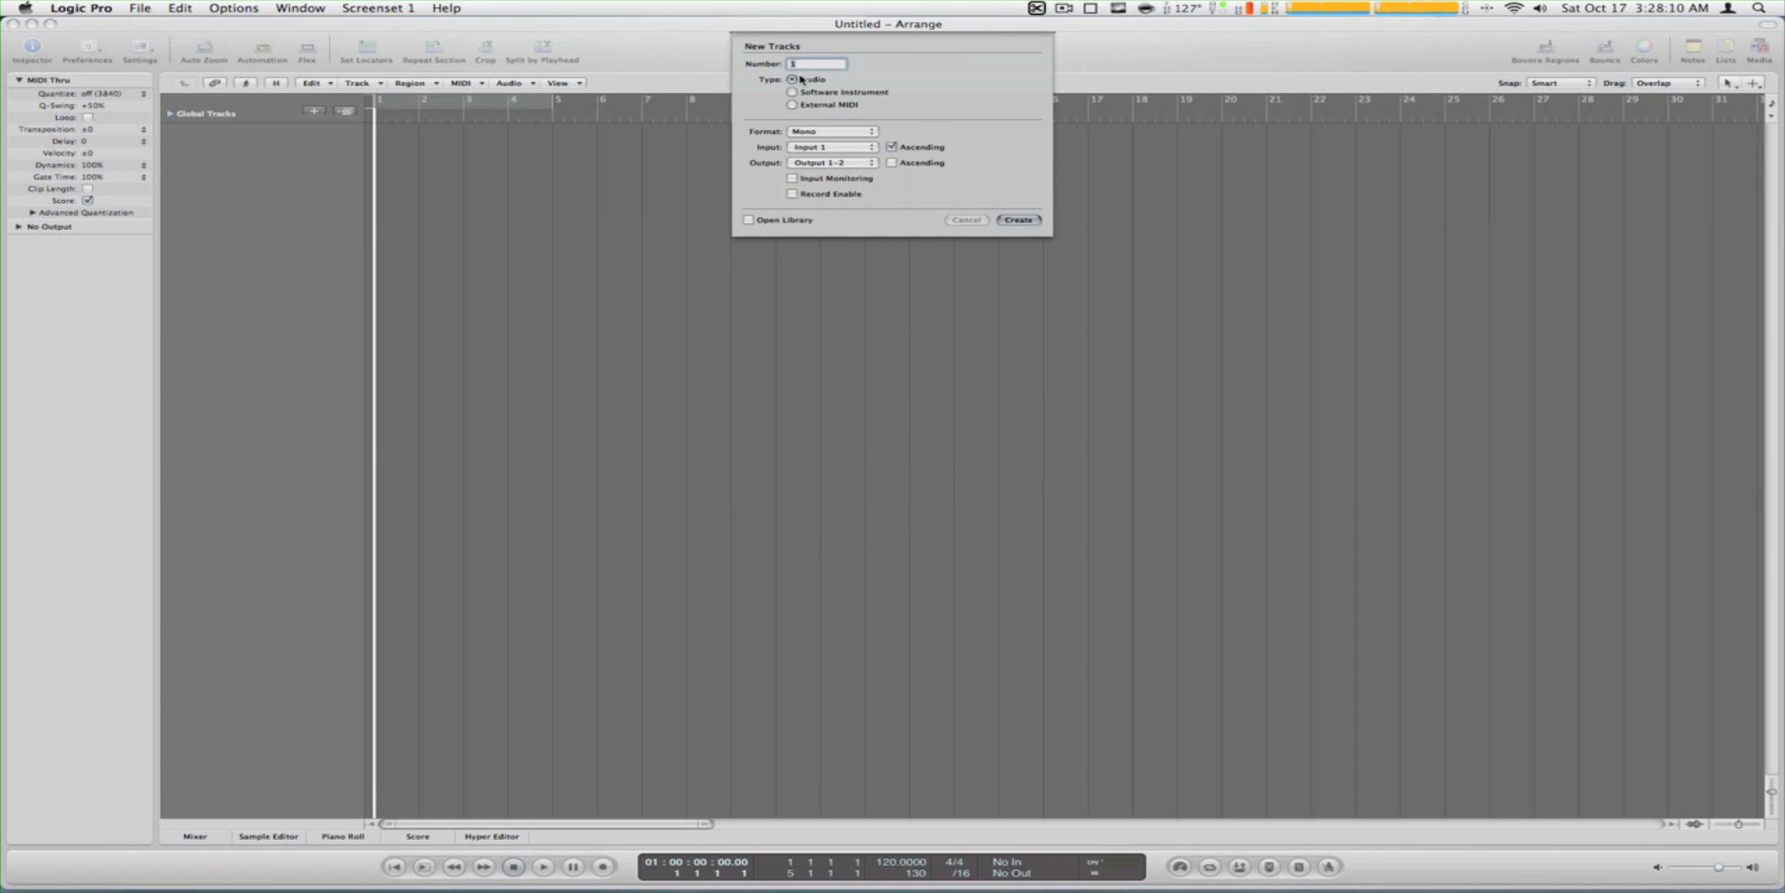
Create seven mono audio tracks with inputs ascending from Input 1, then select track 1
text(7)
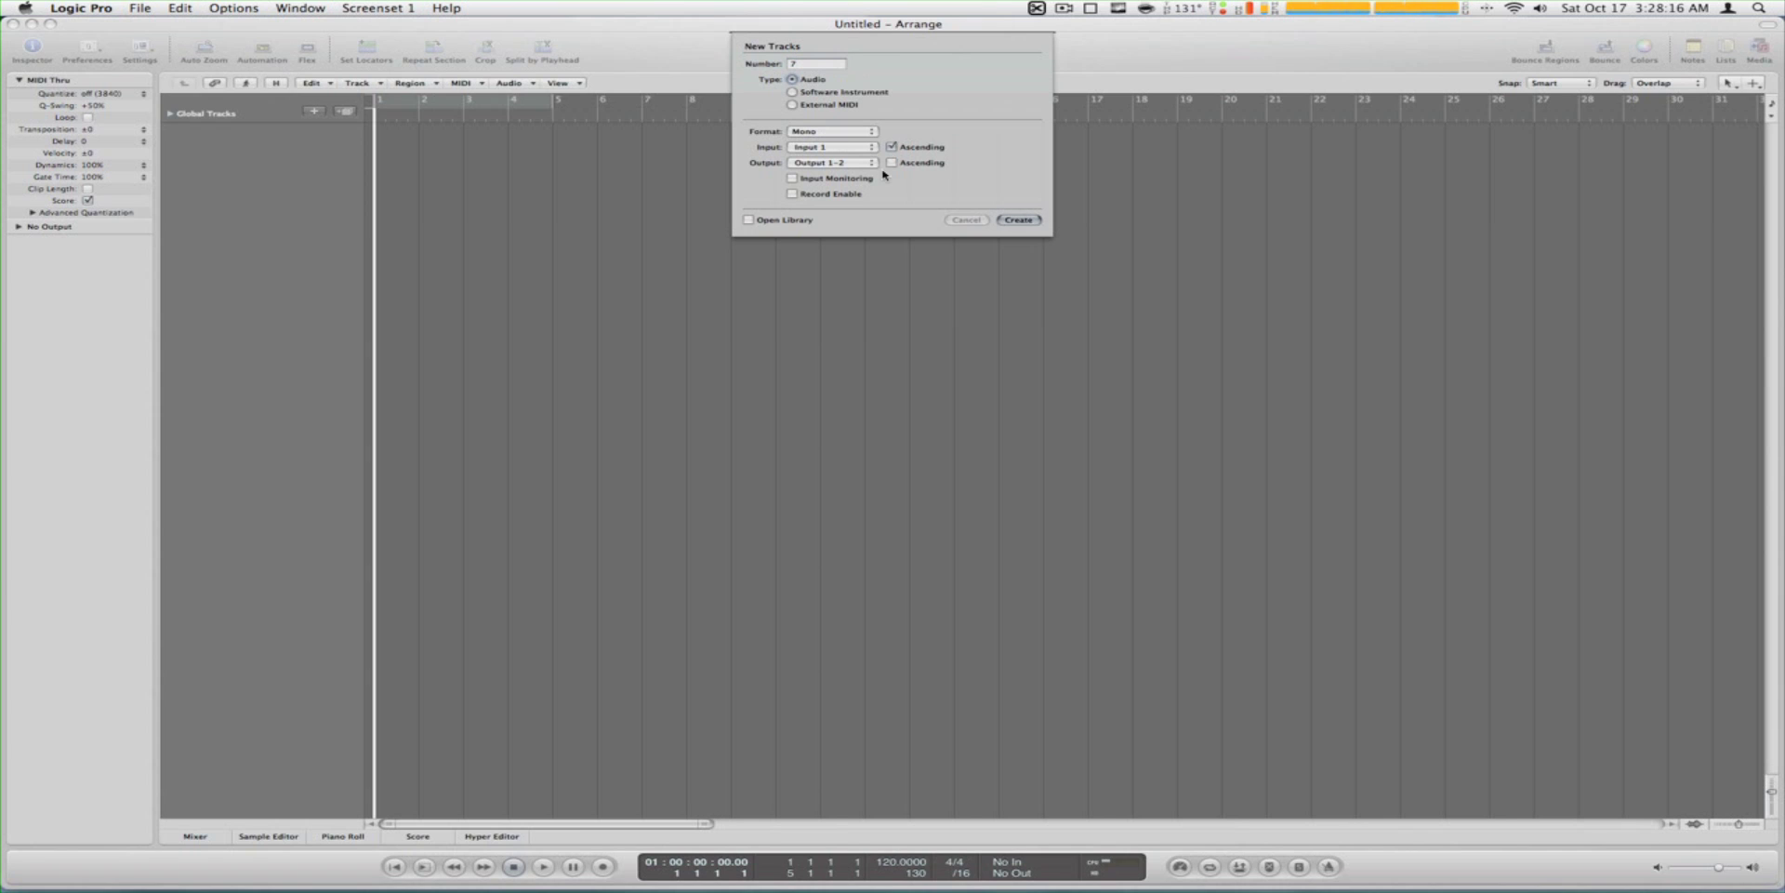
click(844, 147)
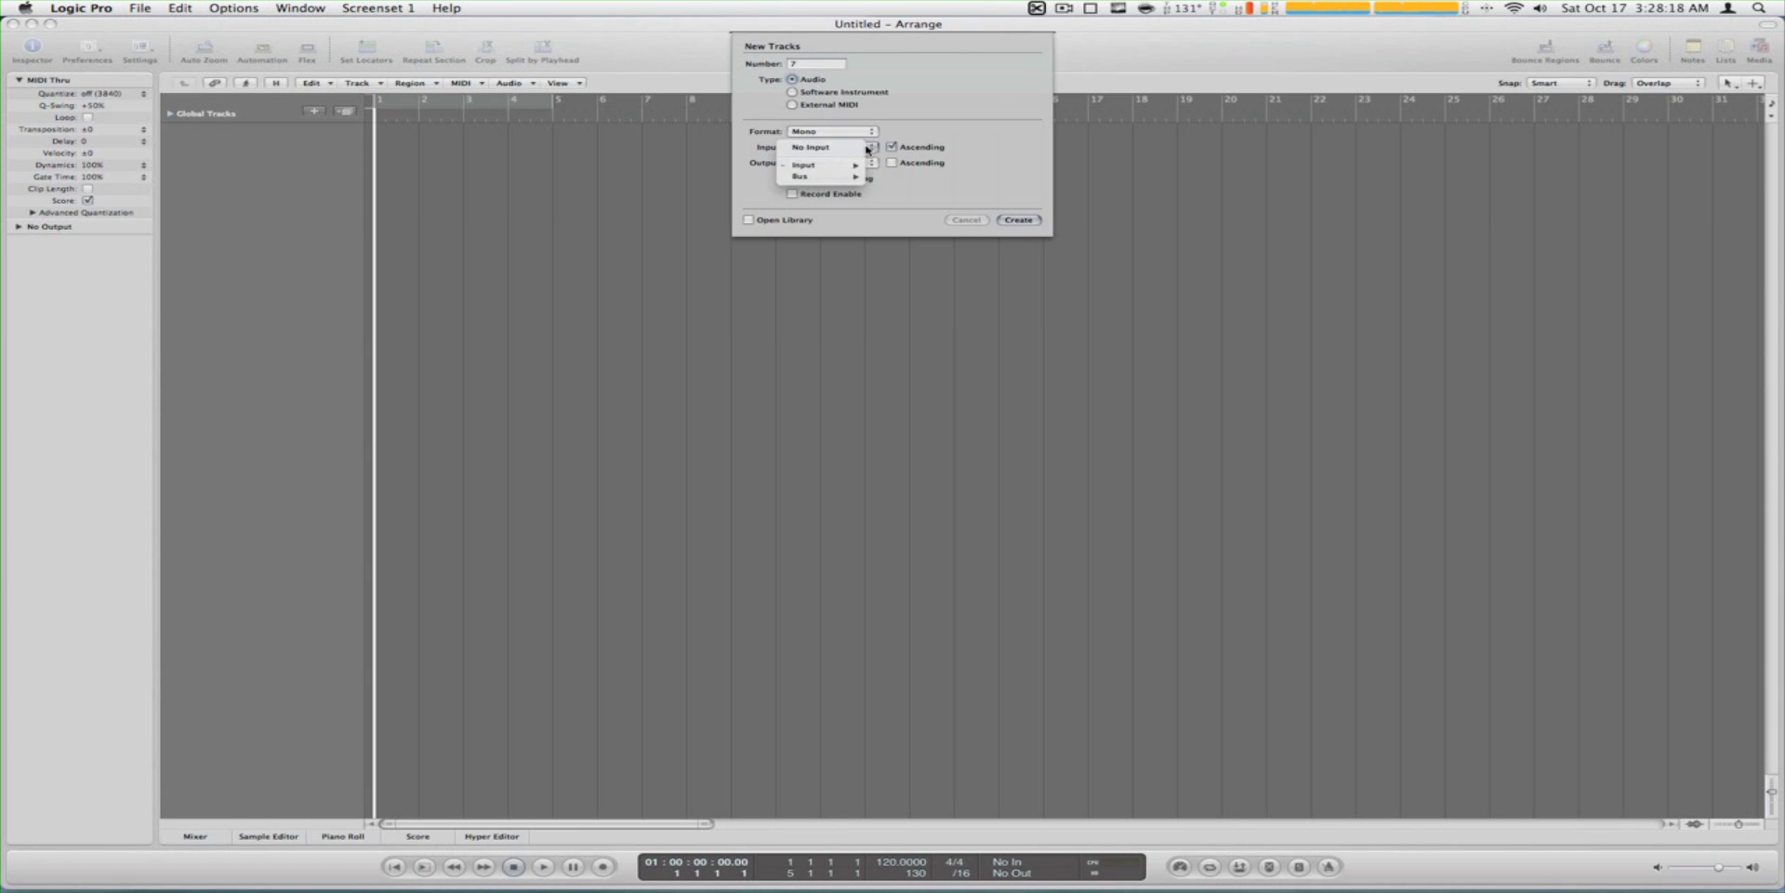
mouse_move(819, 164)
click(893, 165)
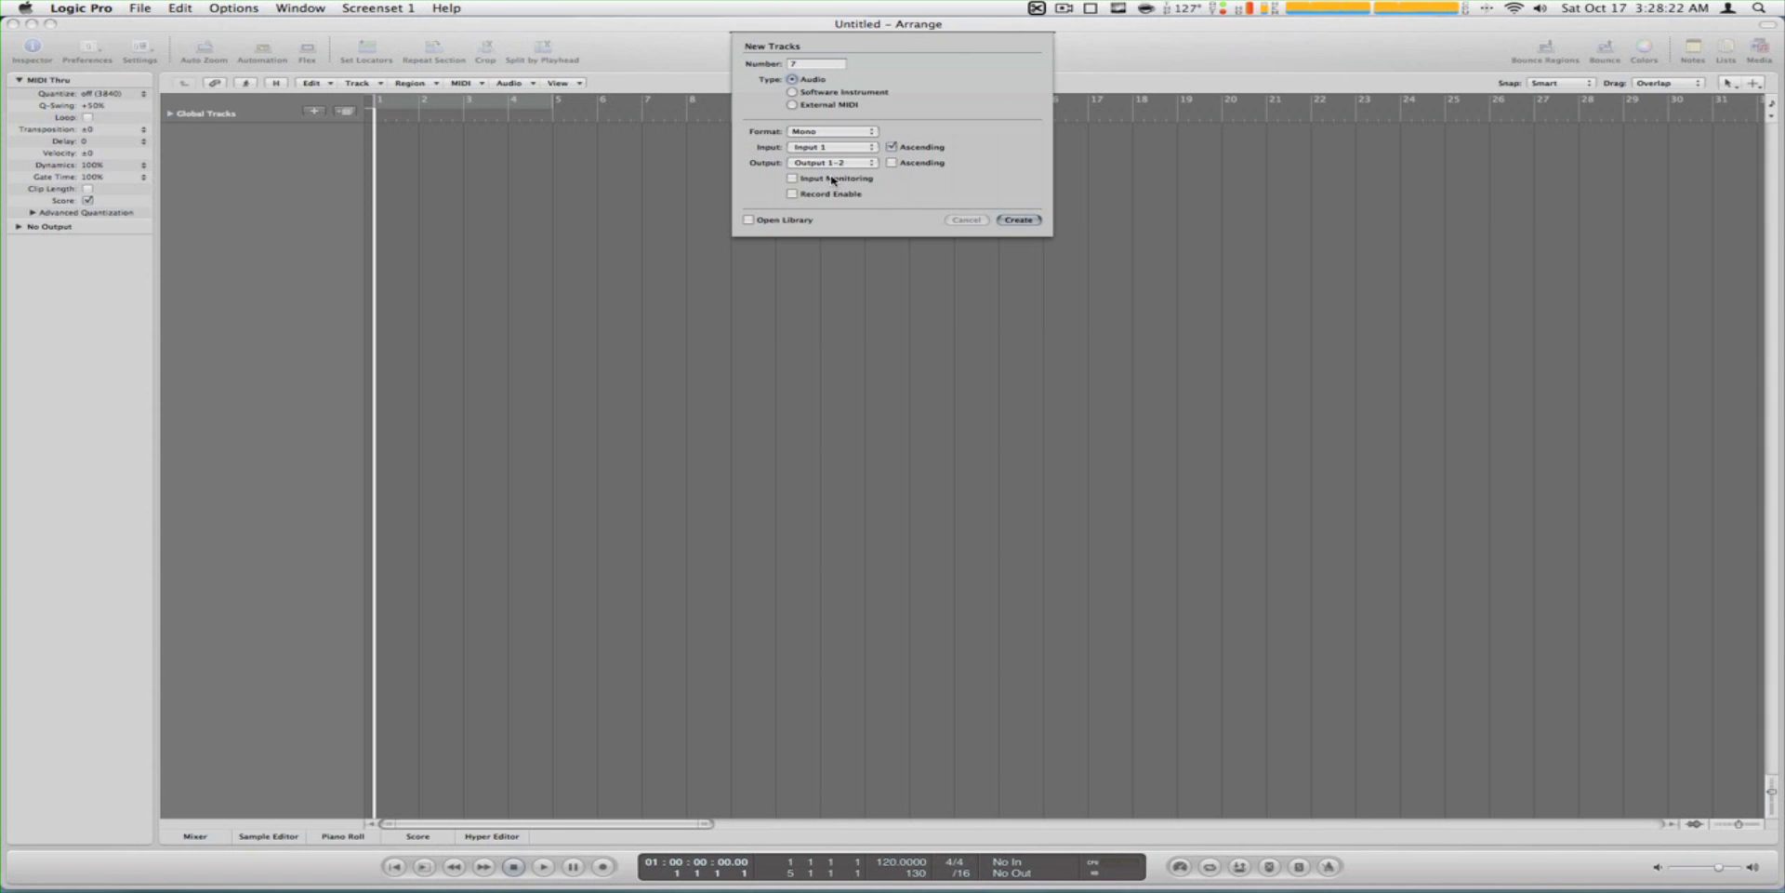
click(1021, 221)
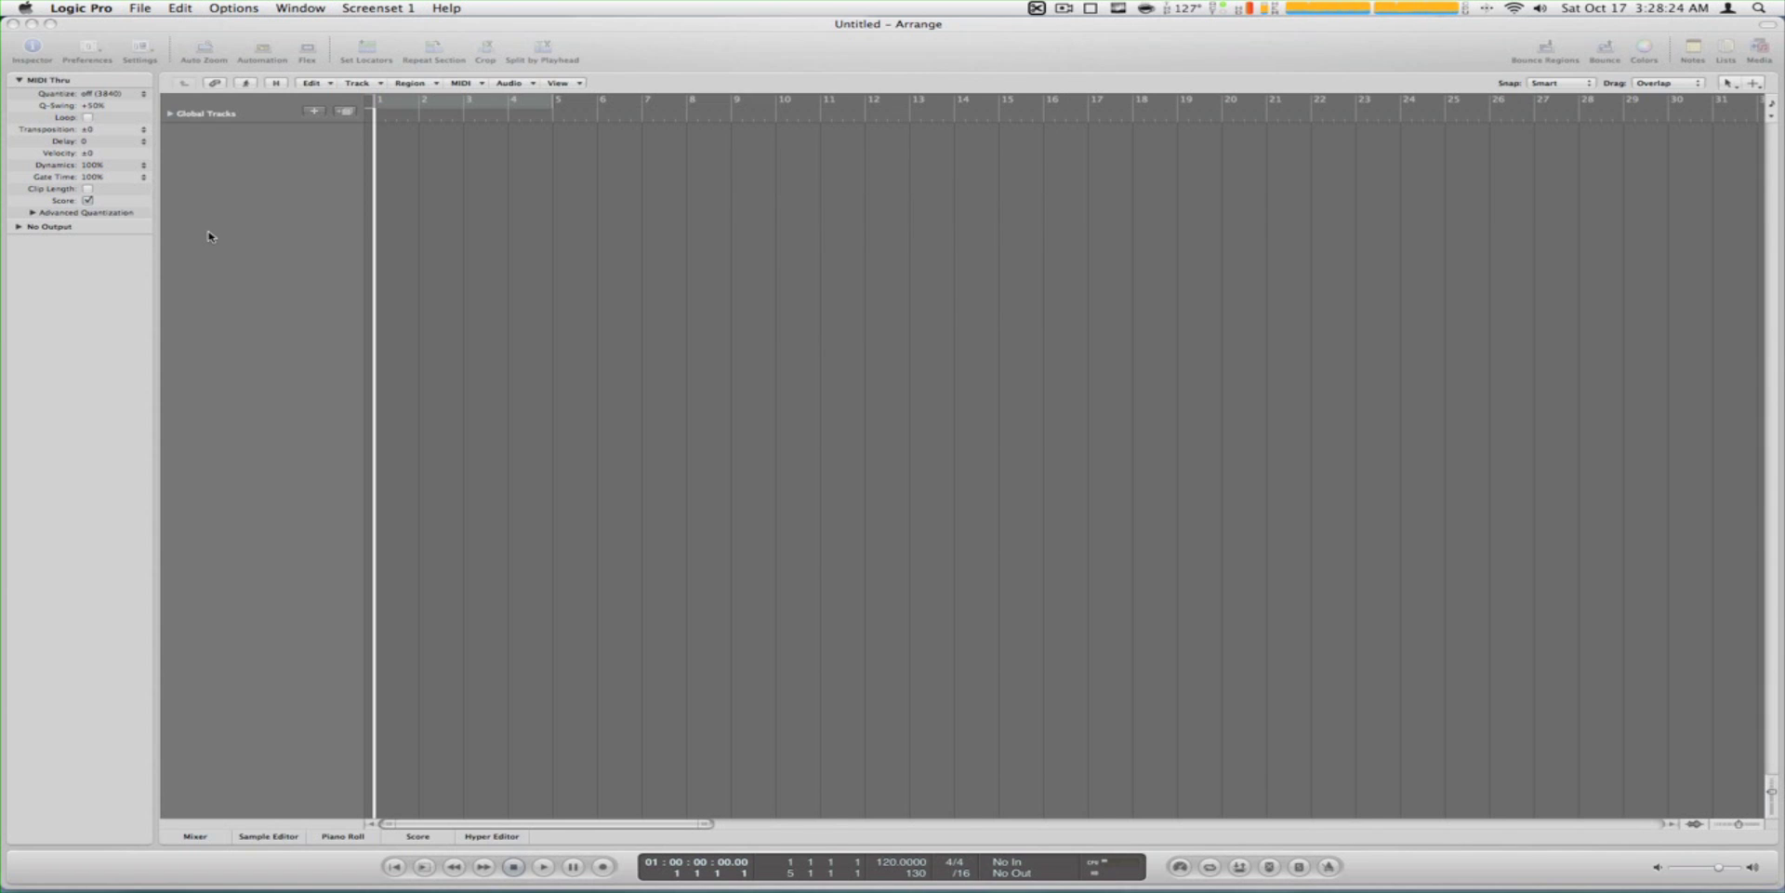
click(223, 140)
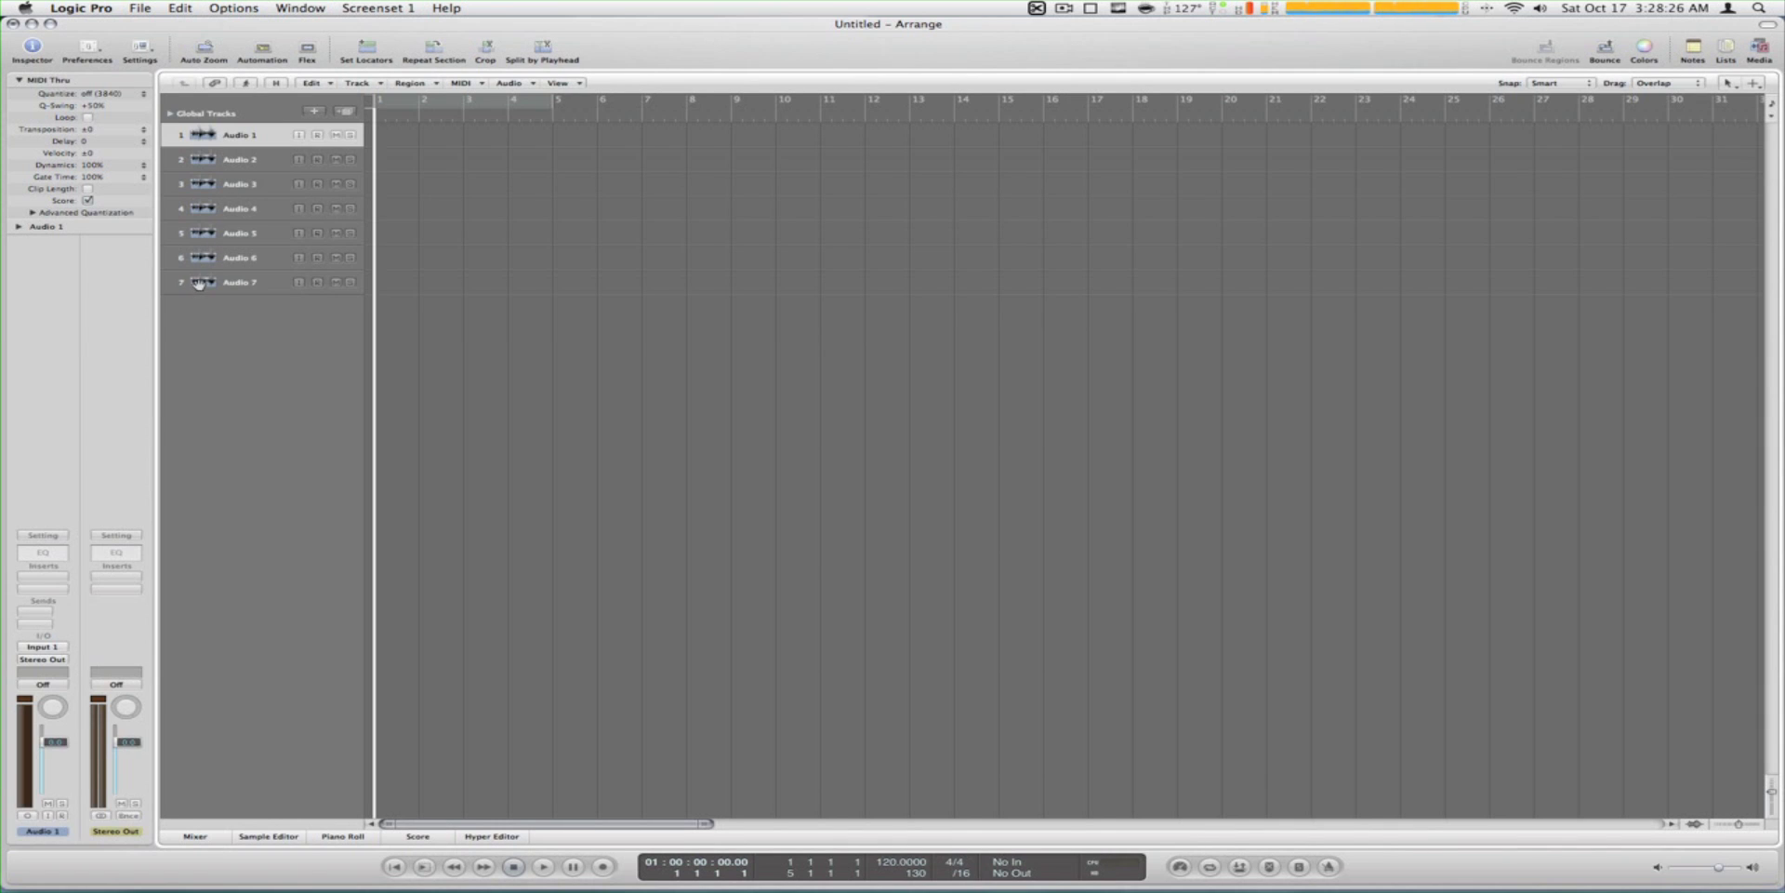
Enlarge the track rows and name tracks 1–3 BD, OVR L and OVR R
key(super+Down)
key(super+Down)
key(super+Down)
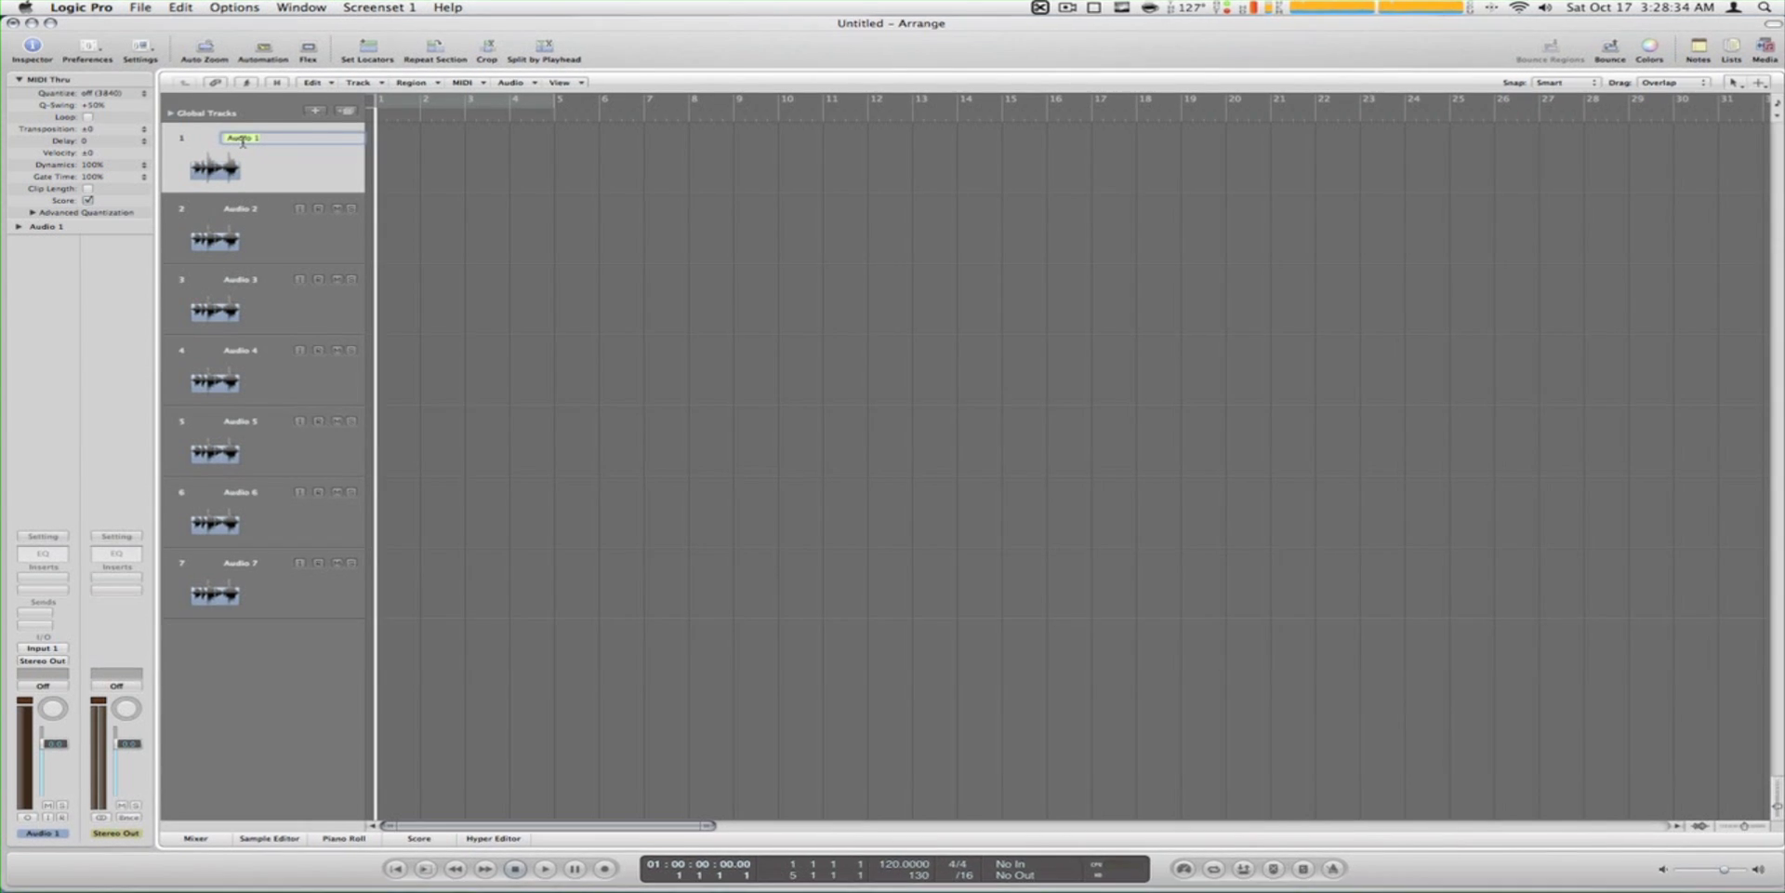
text(BC)
key(Tab)
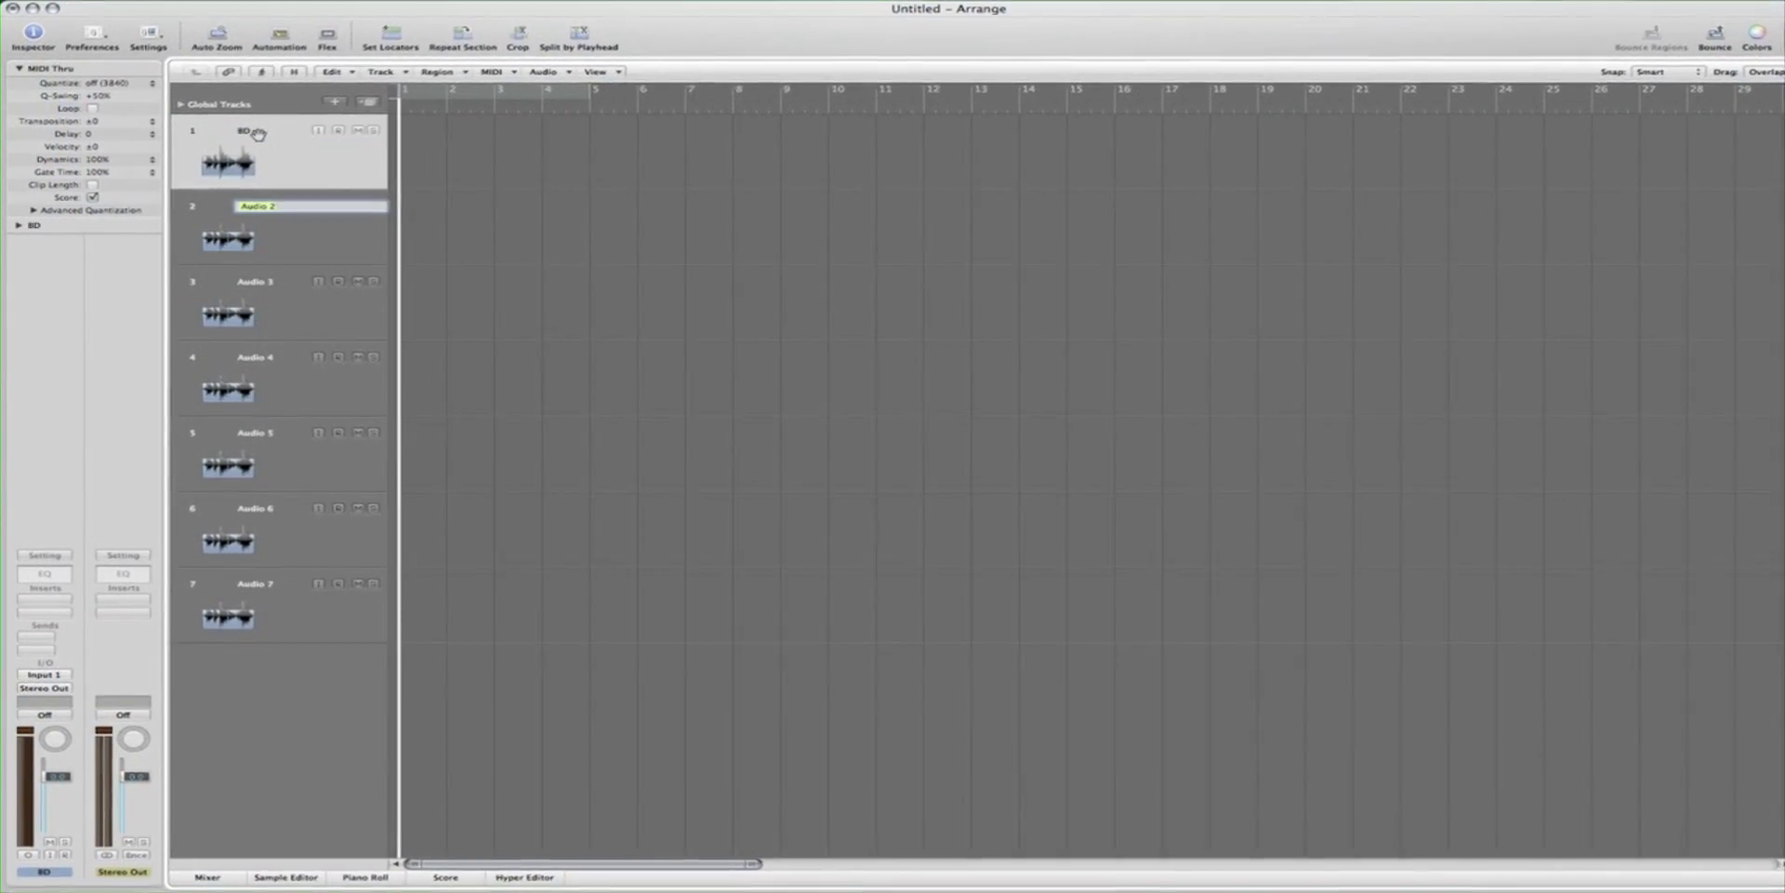
text(CVH L)
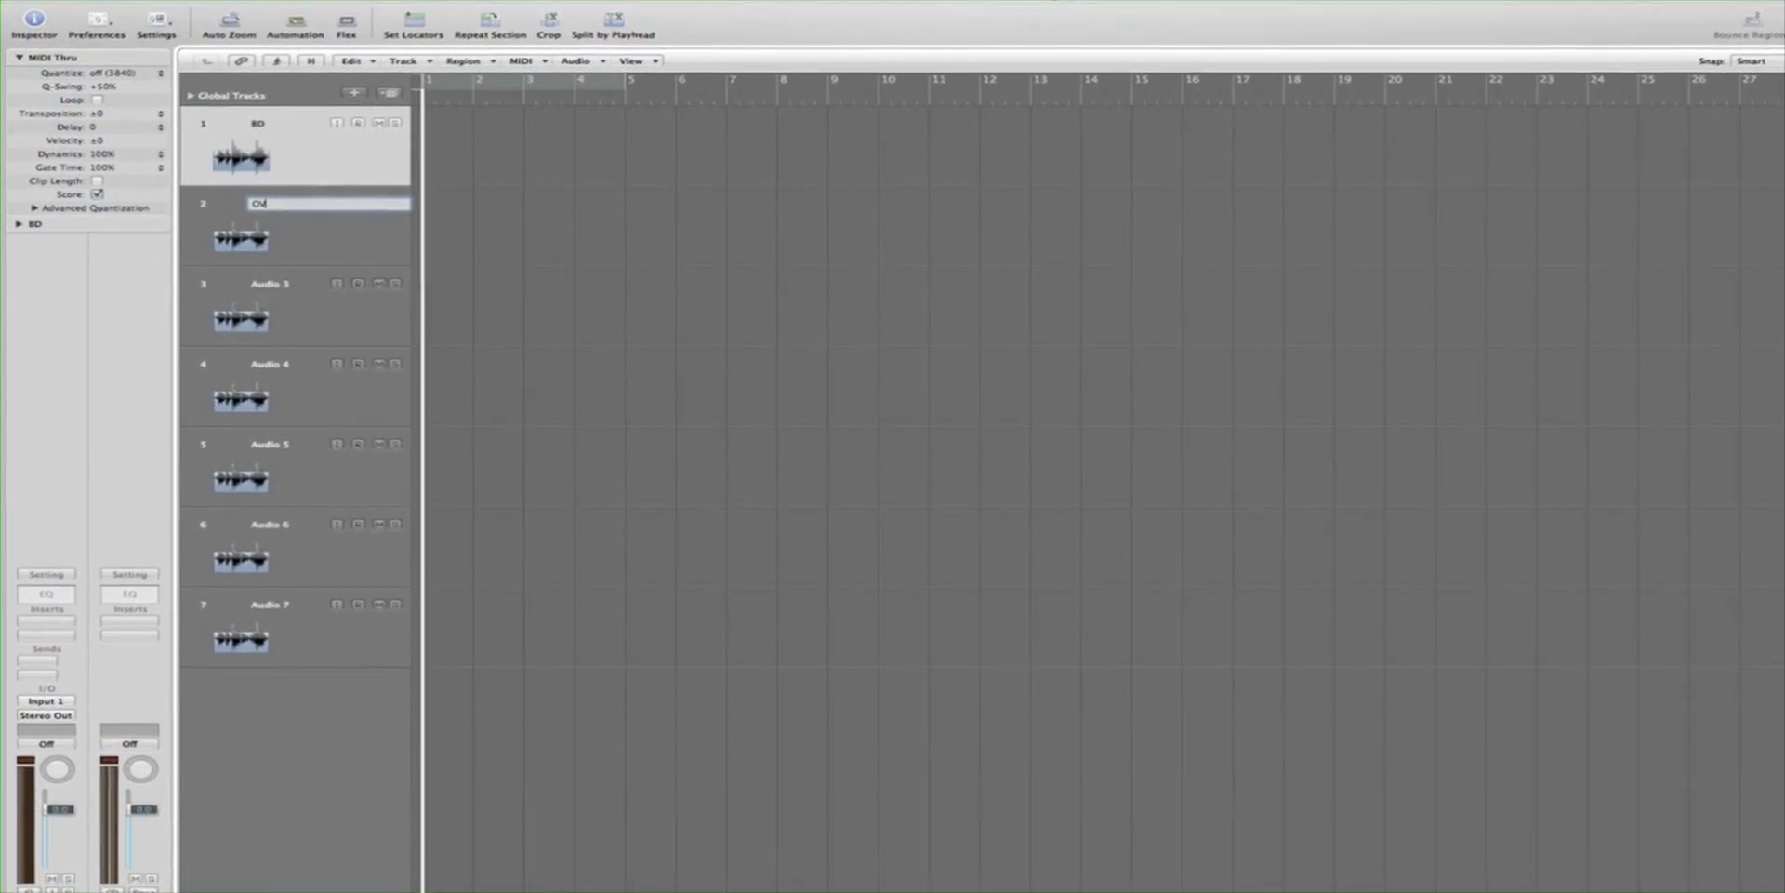
key(Tab)
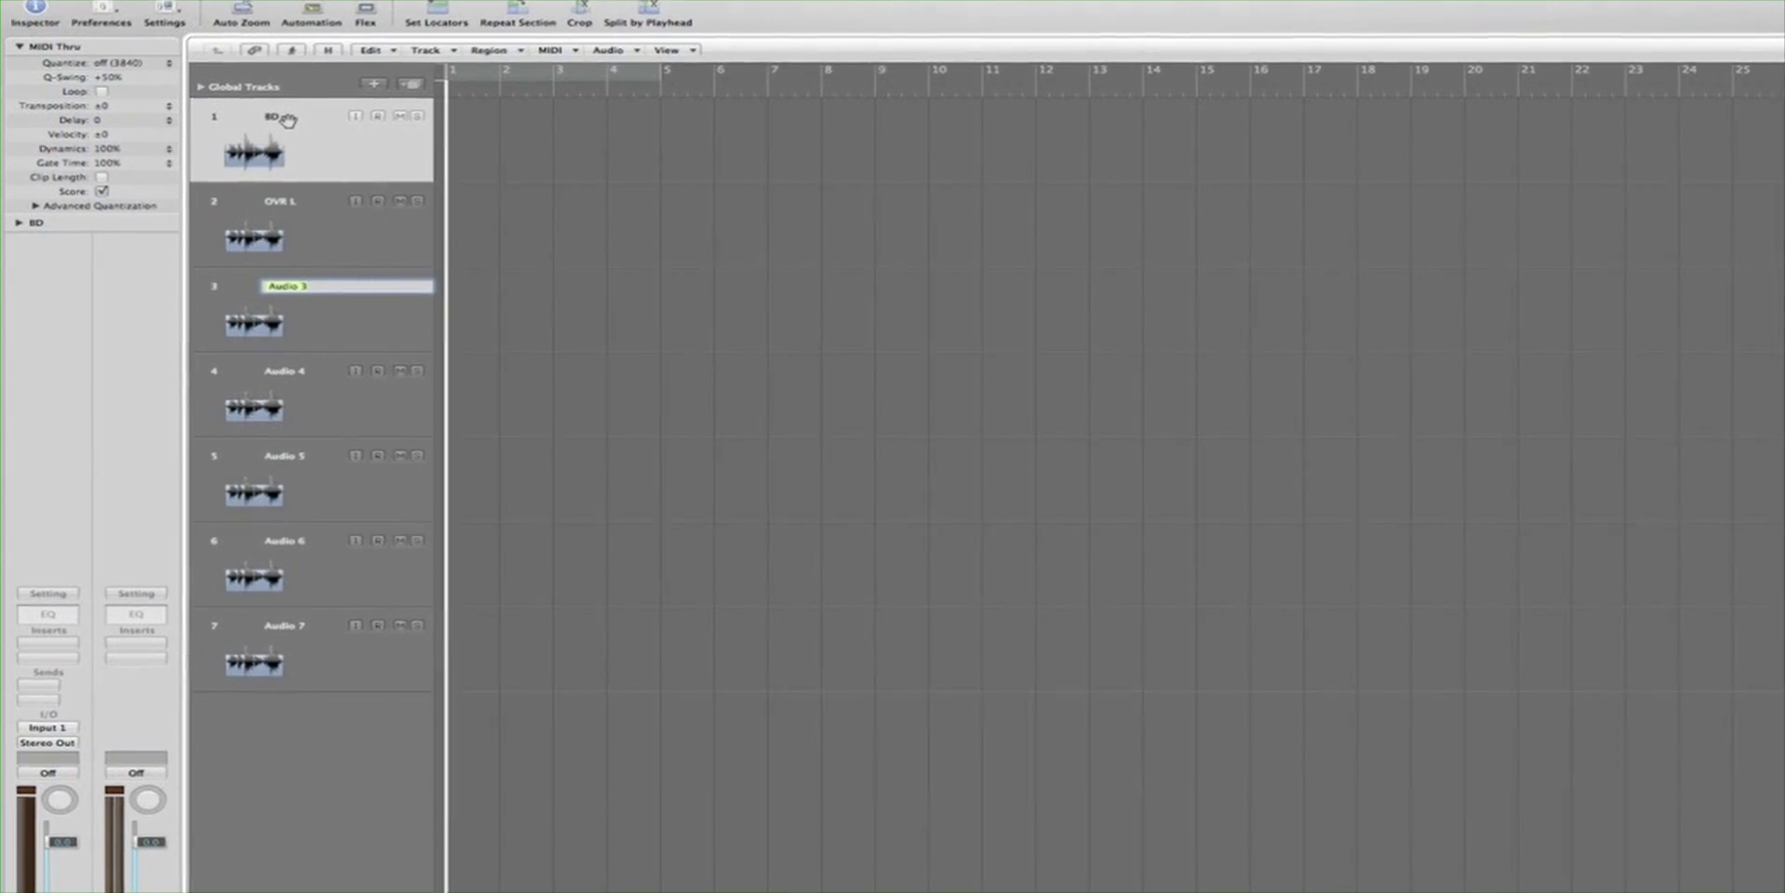
text(OVH)
text( R)
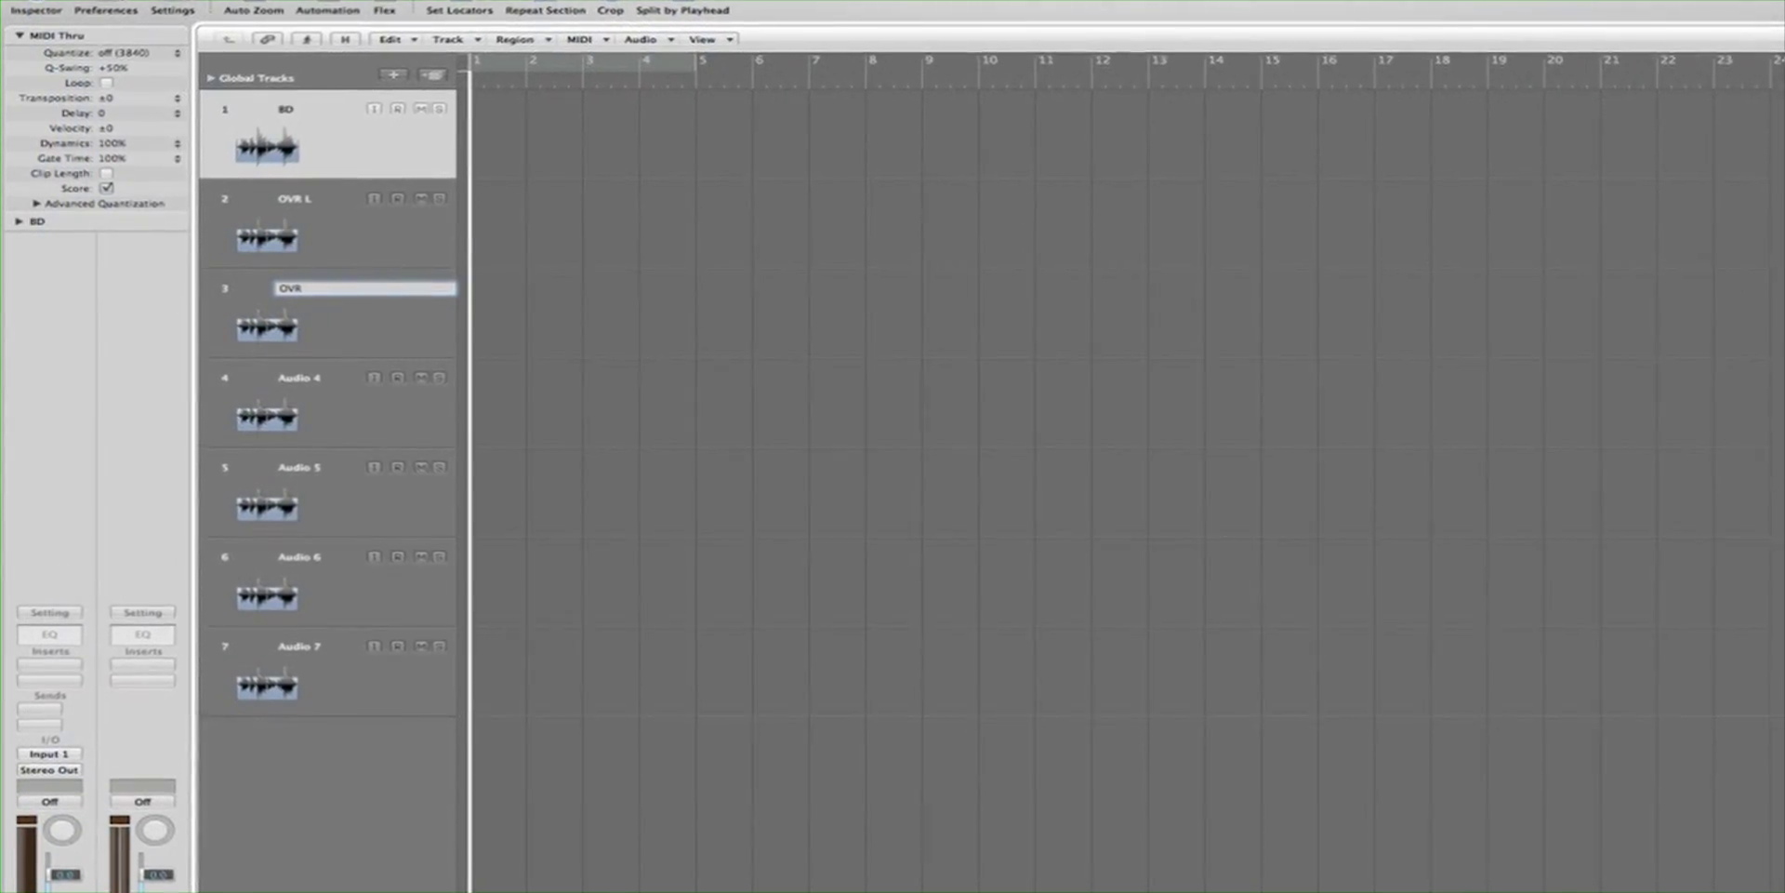
key(Tab)
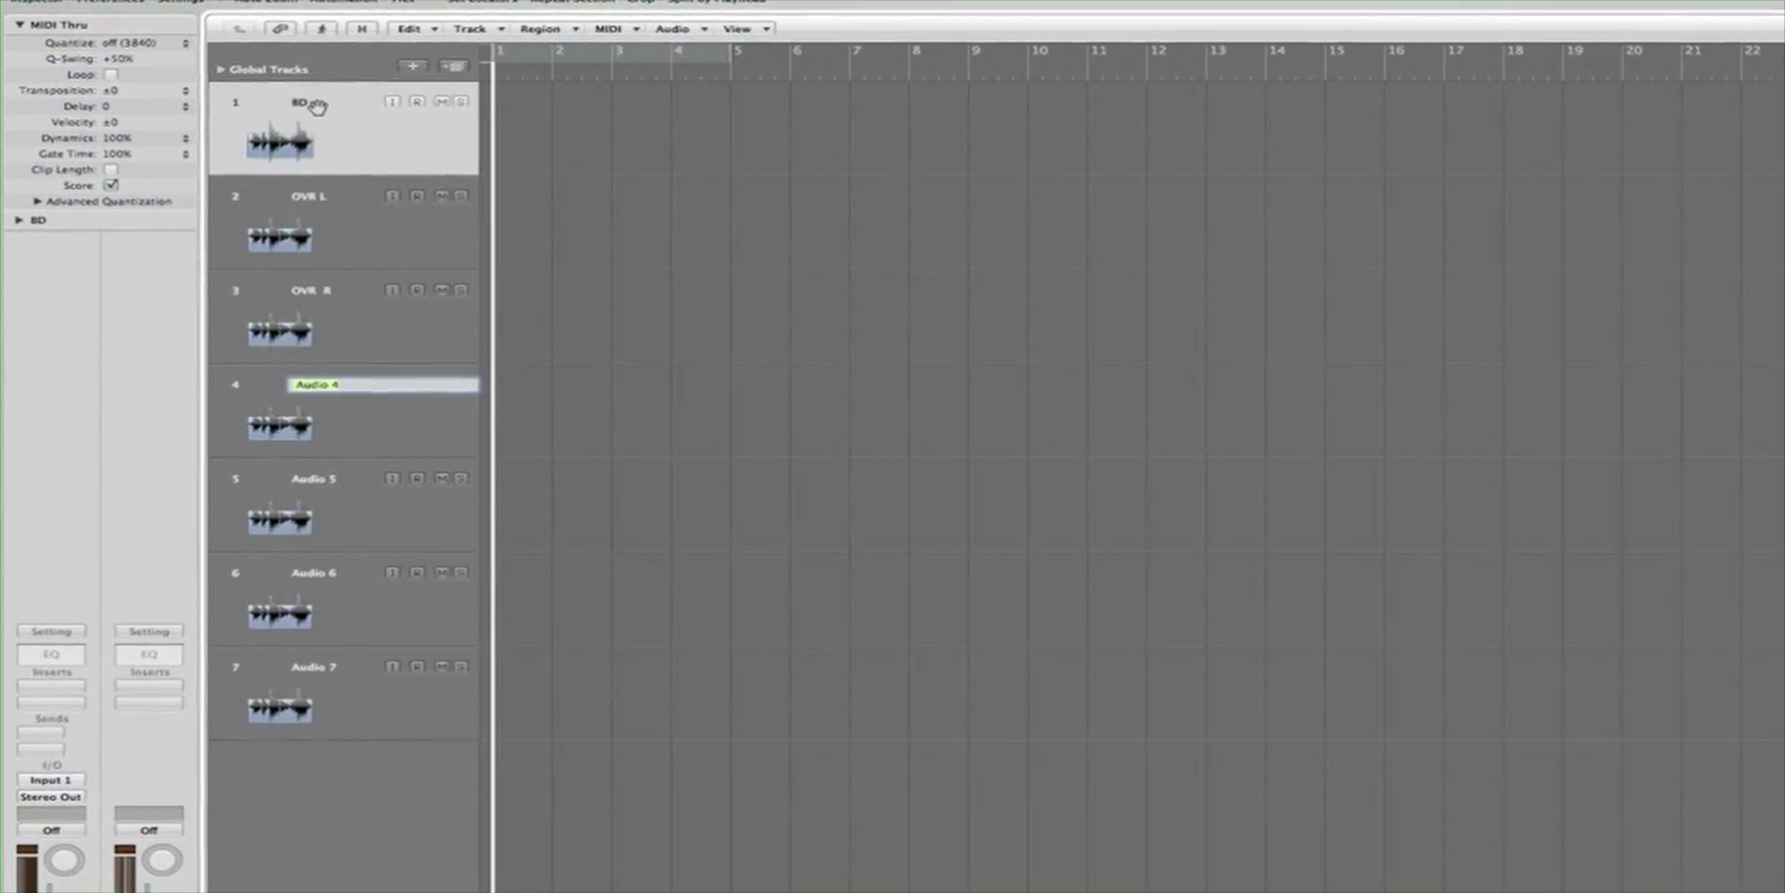
Name tracks 4–7 SNR, TOM, FLR TOM and RIDE CYM
text(SN)
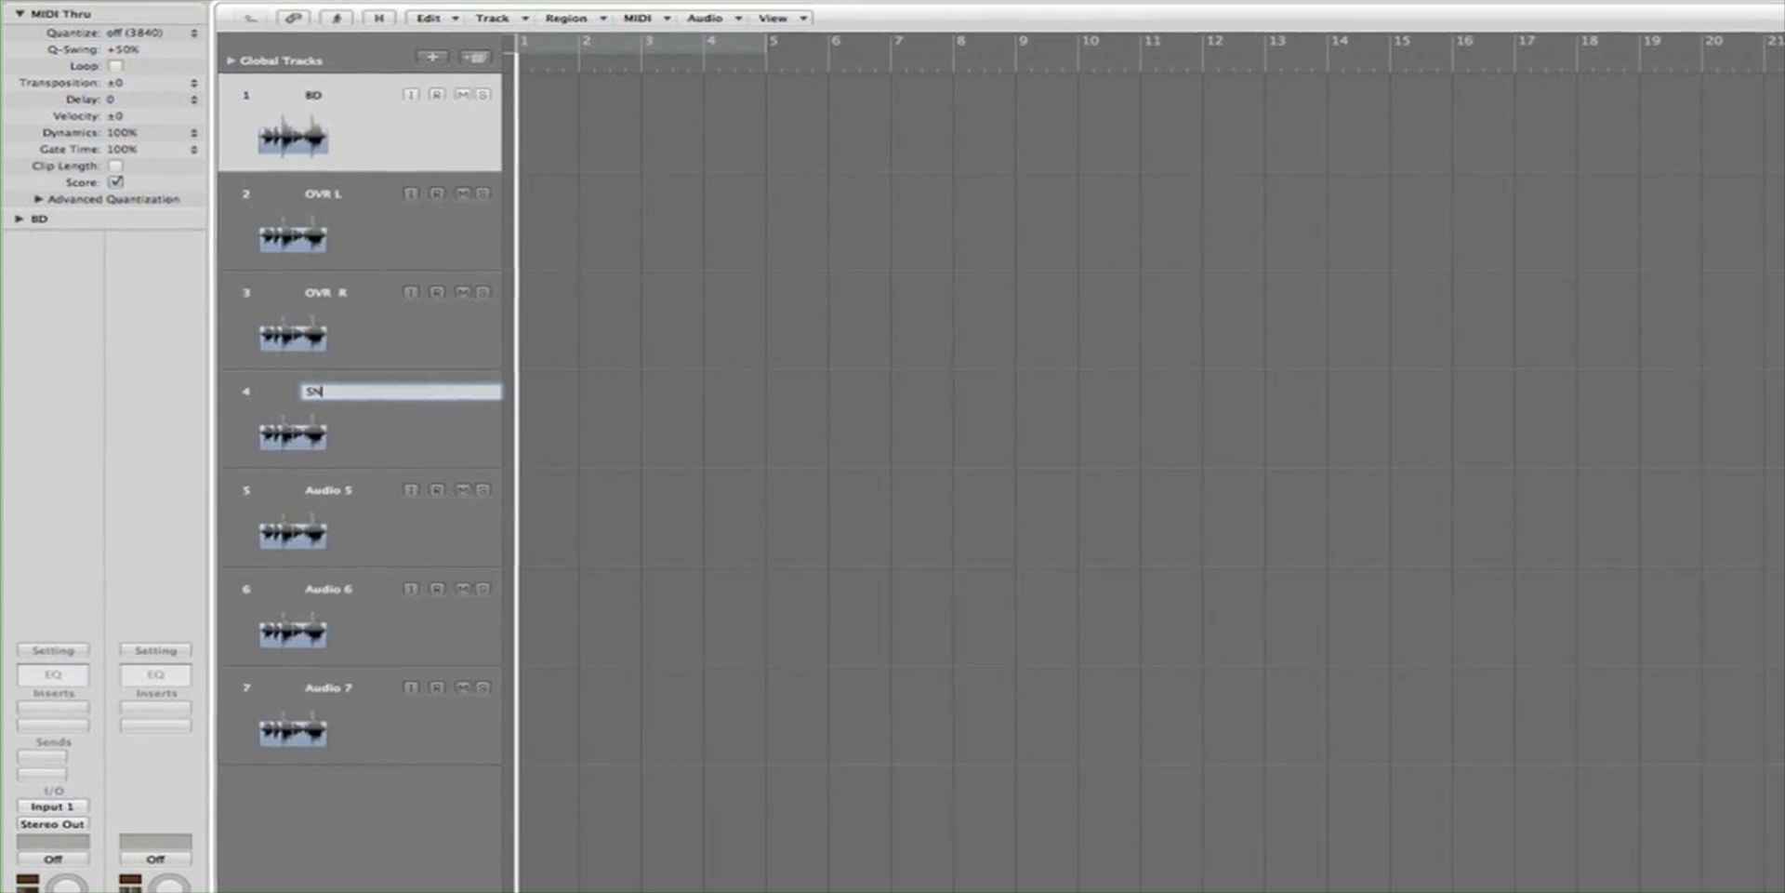
text(R)
key(Tab)
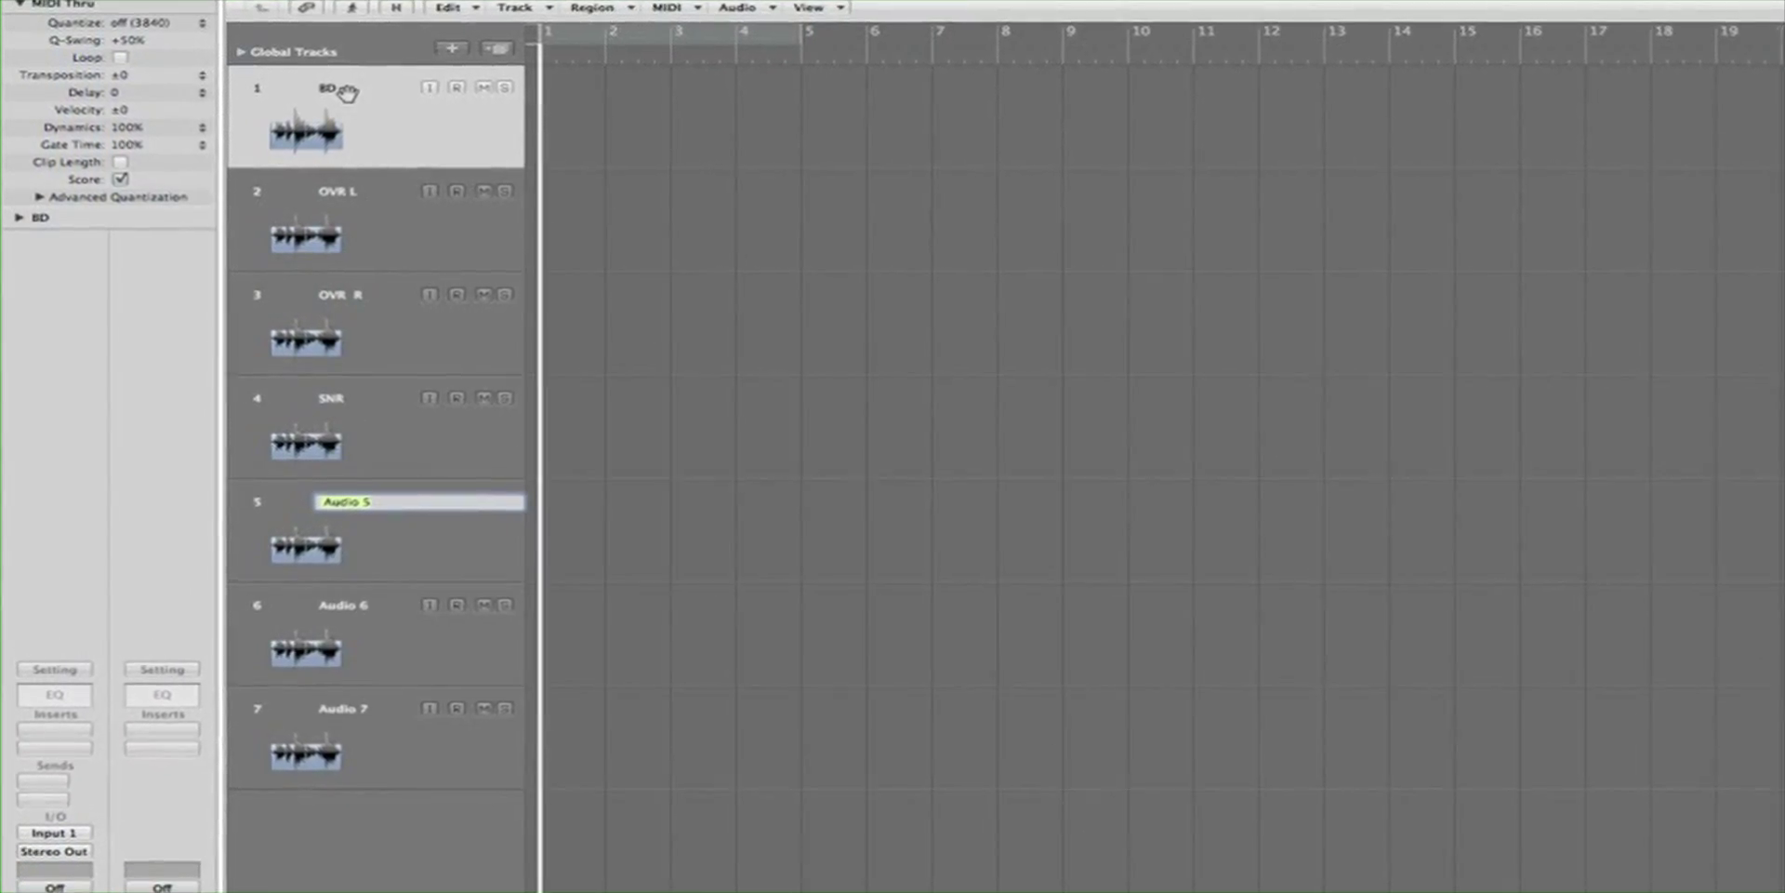
text(TOM)
key(Tab)
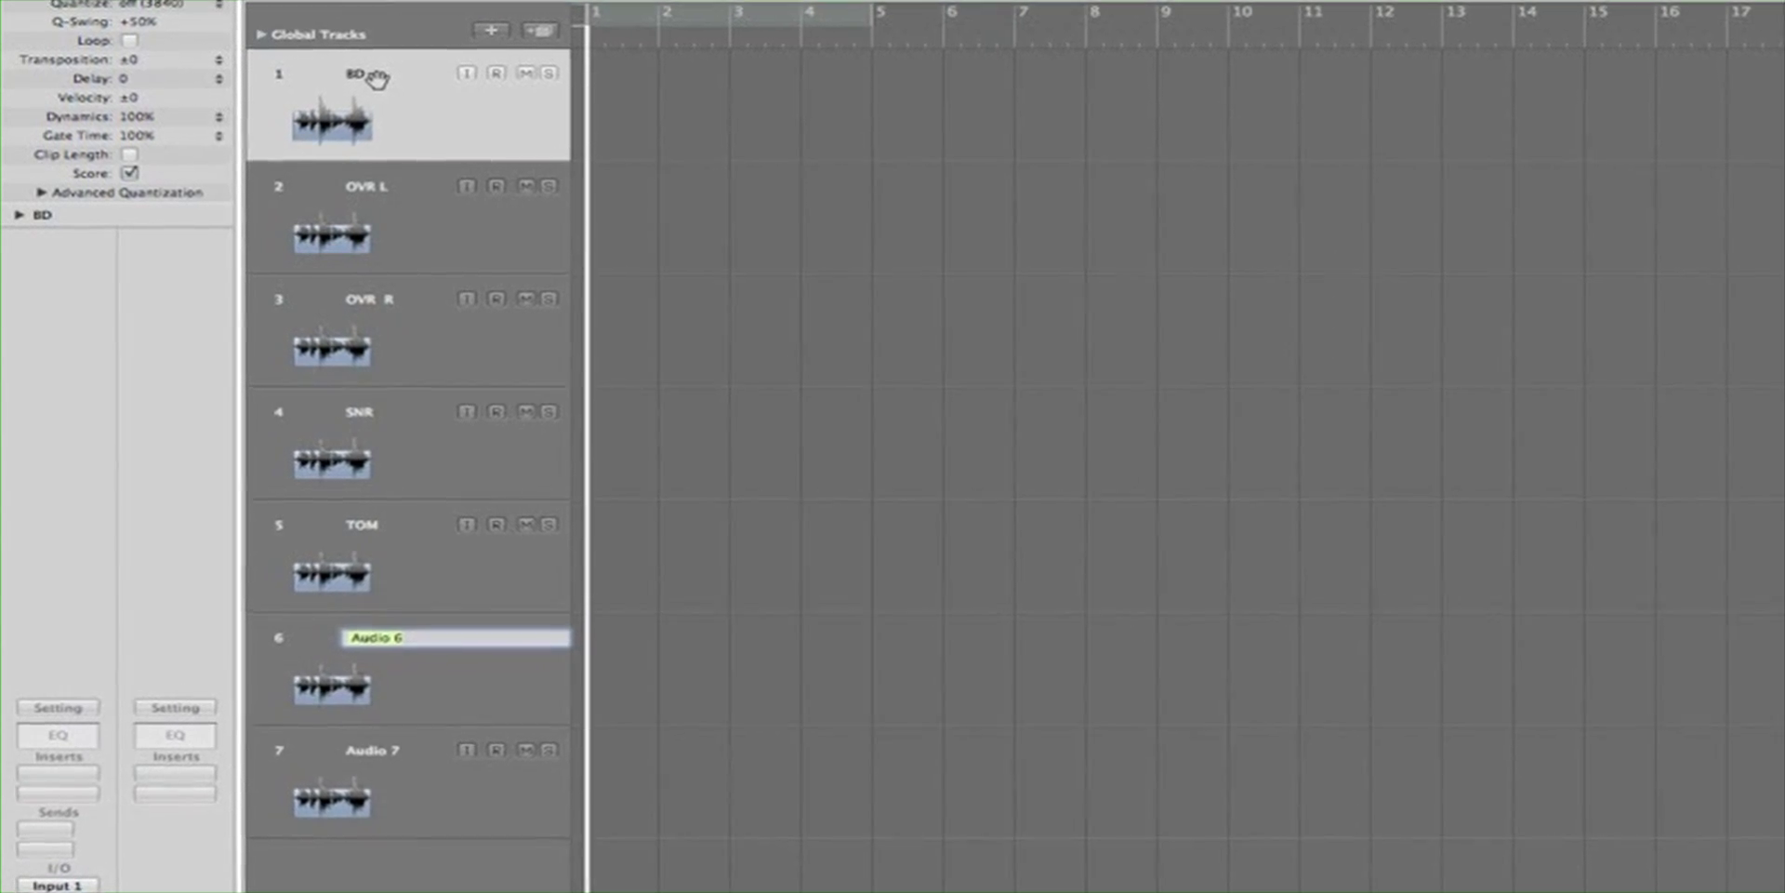
text(FLO)
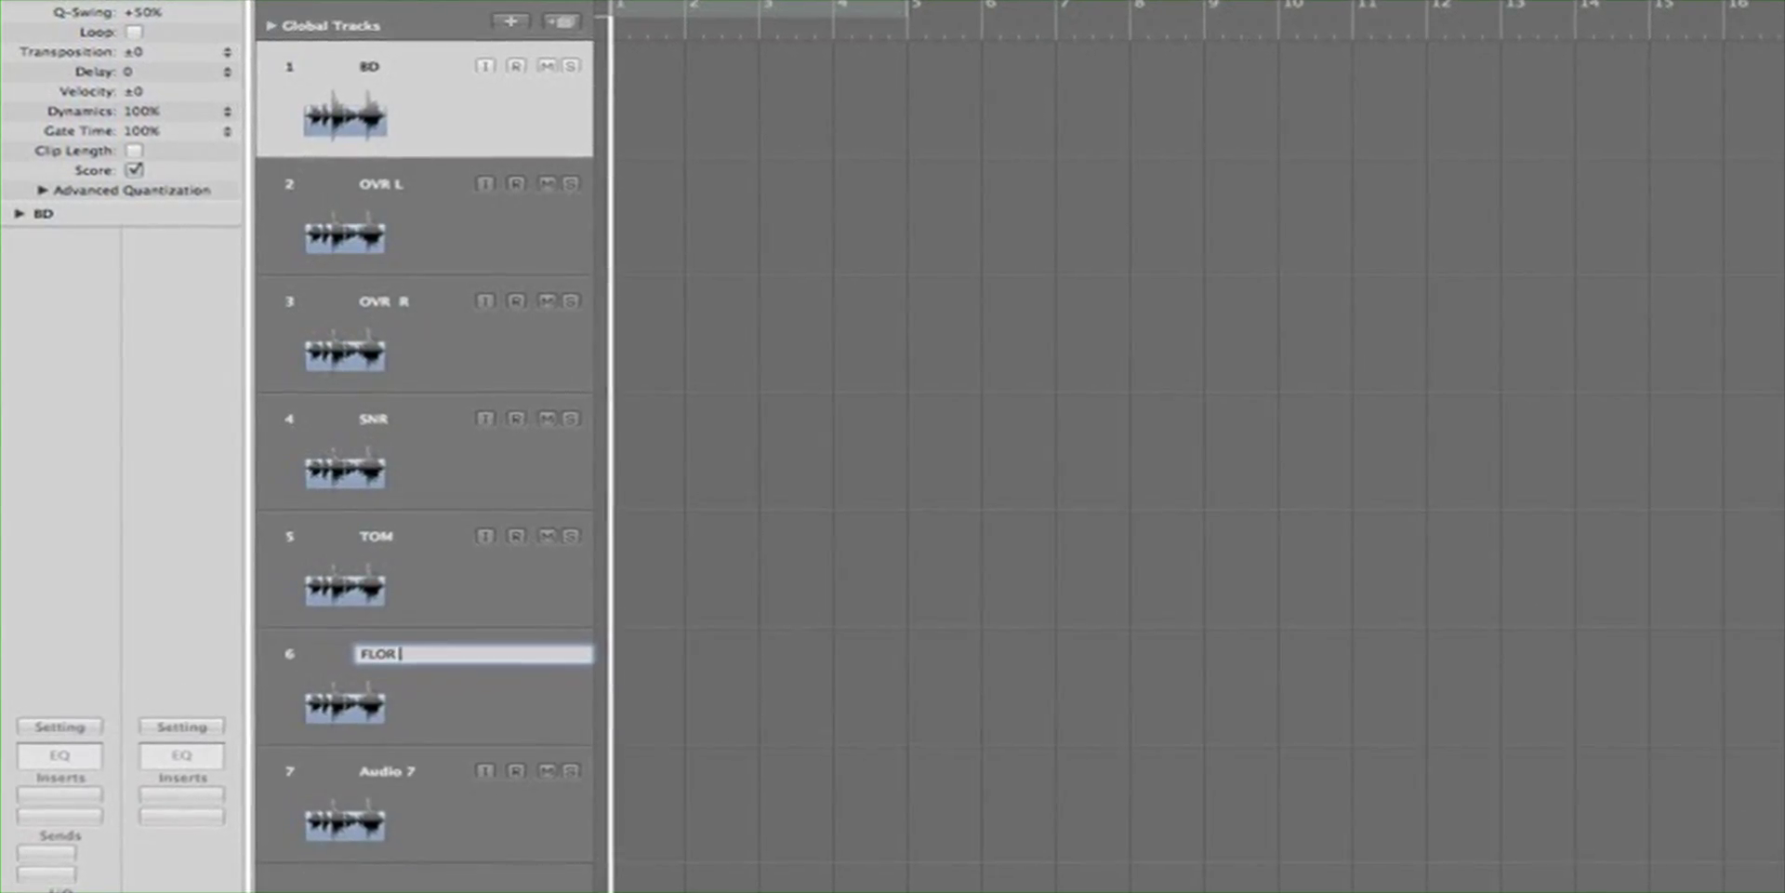
key(BackSpace)
text(R T)
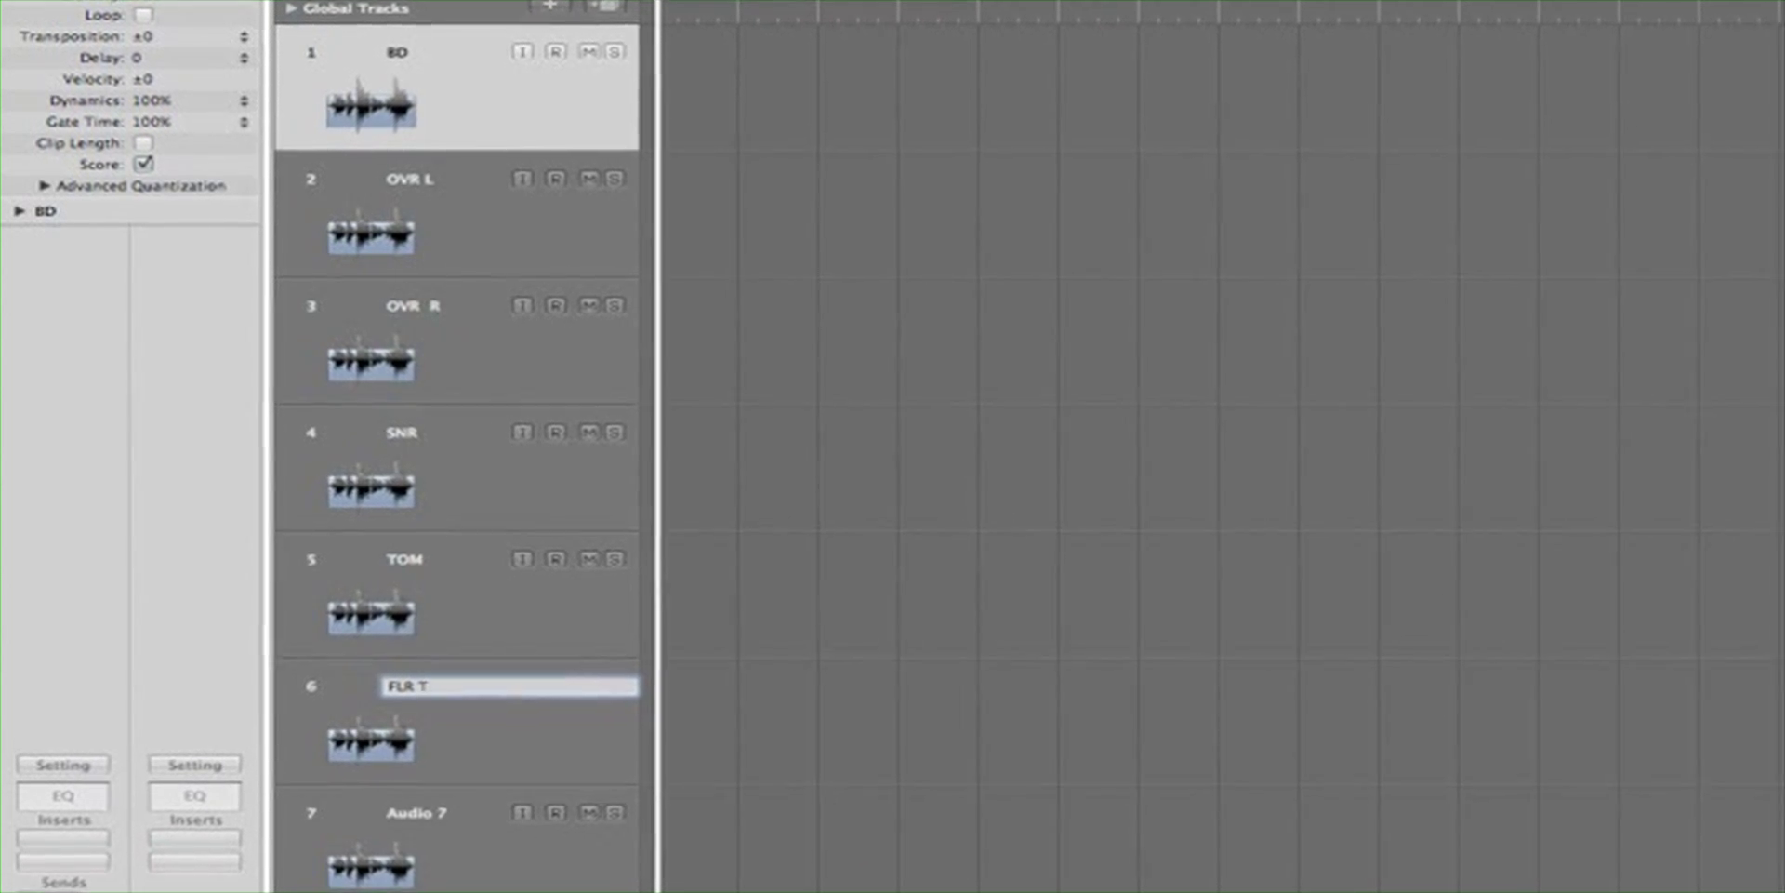
text(OM)
key(Tab)
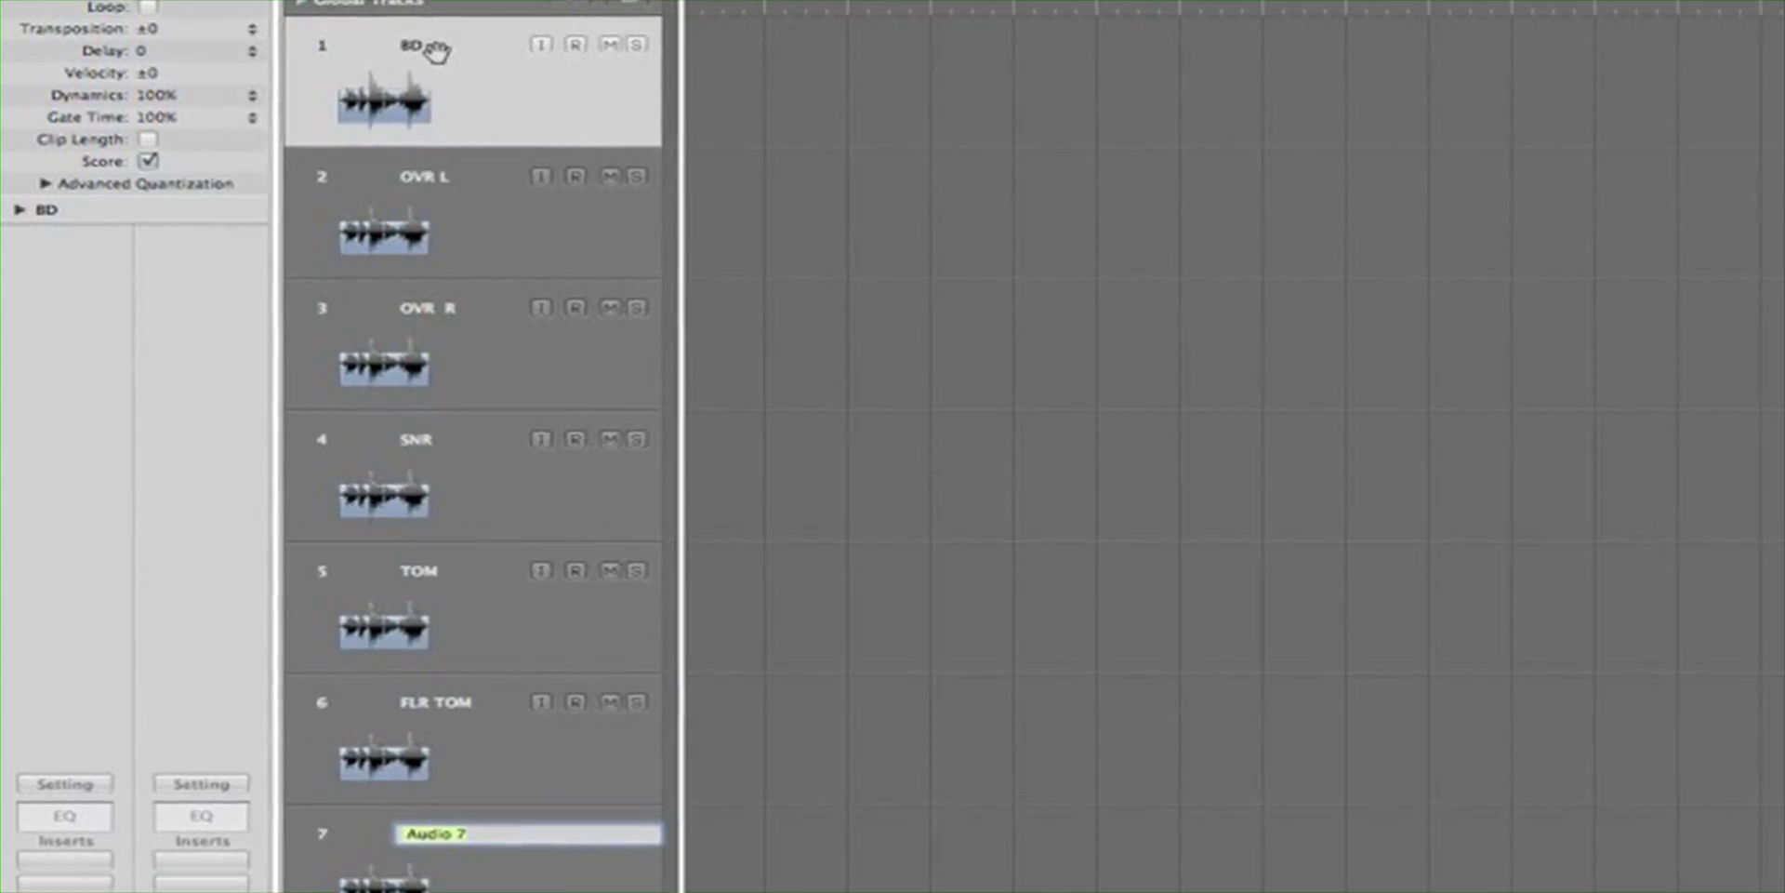
text(RIDE C)
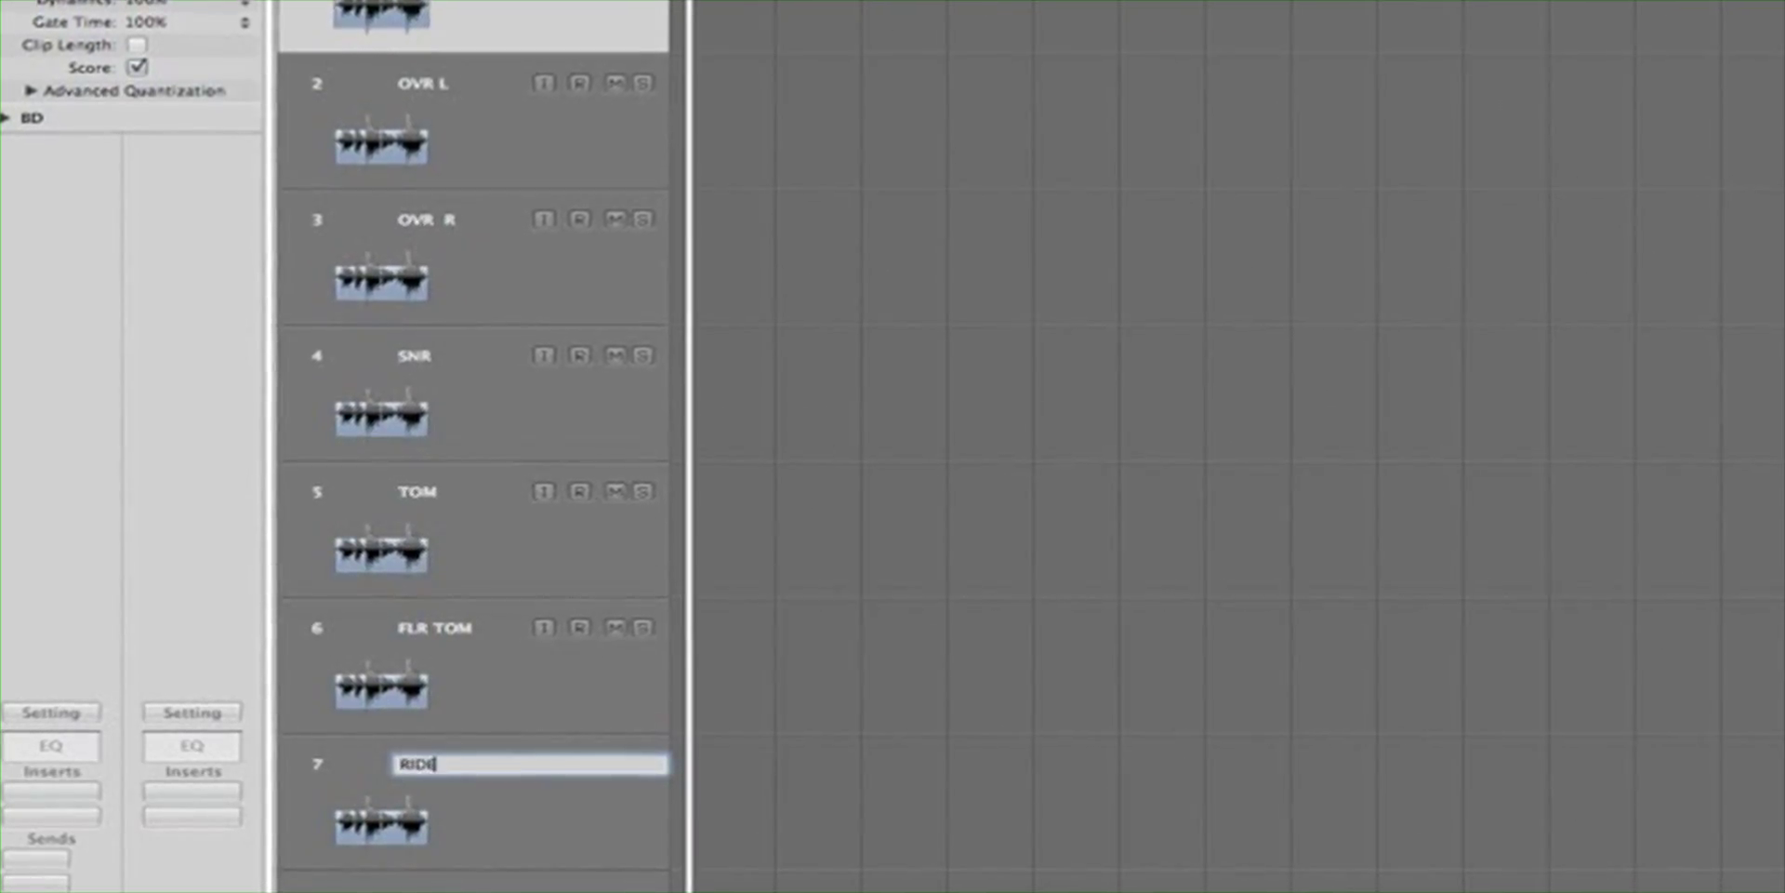
text(YM)
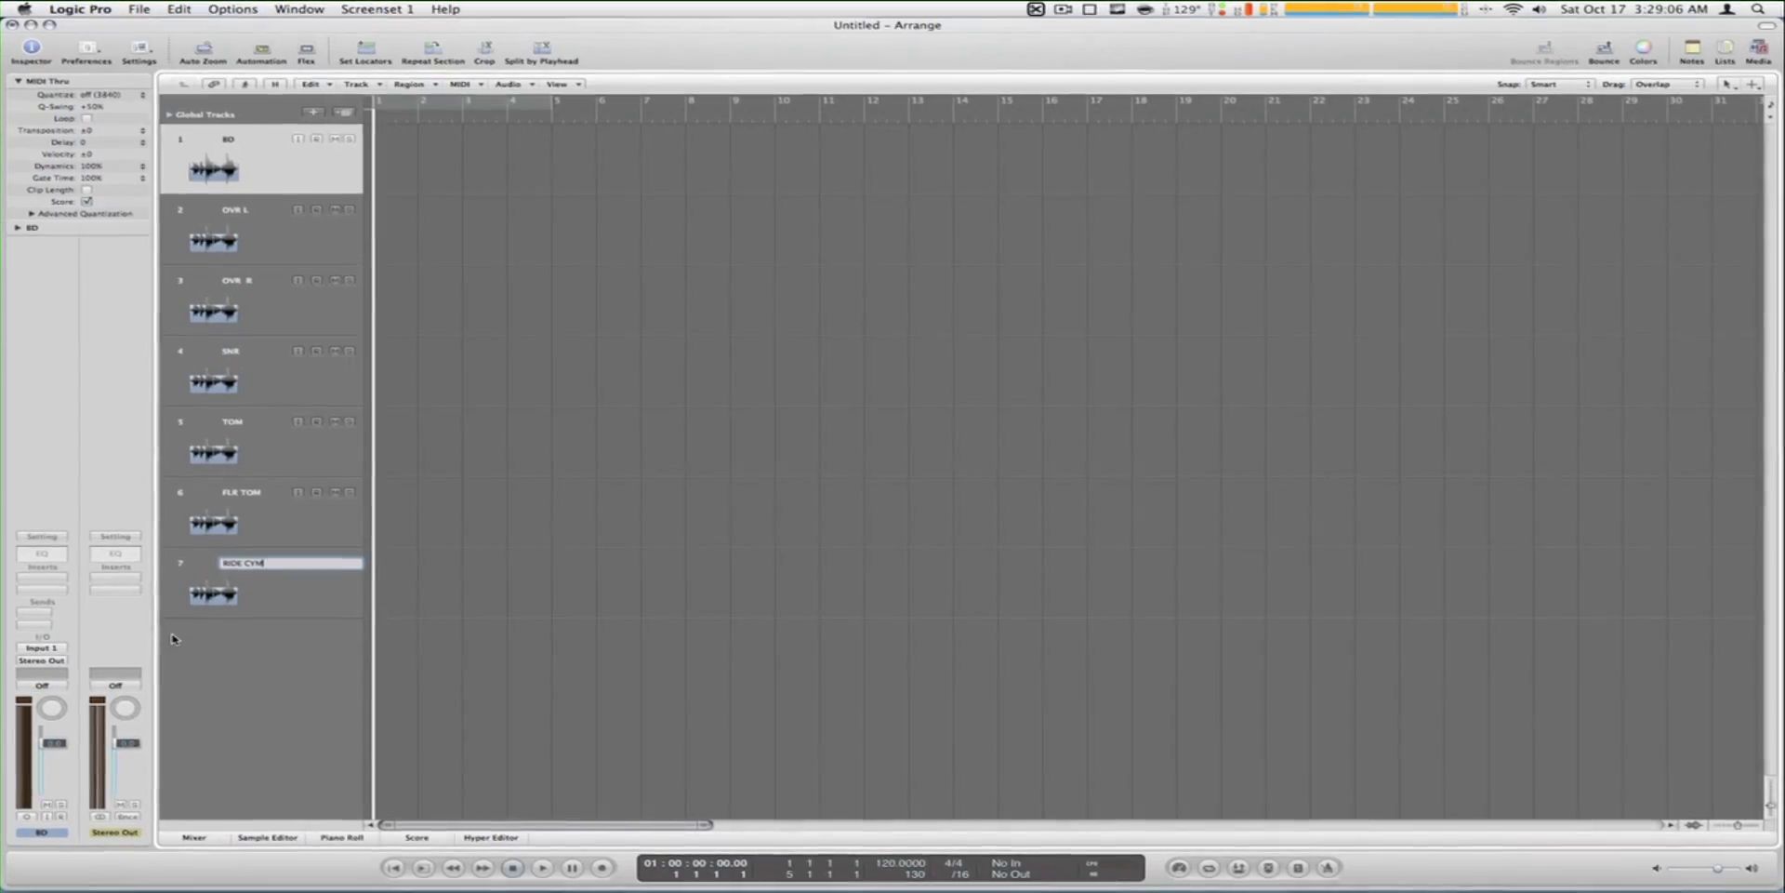
key(Return)
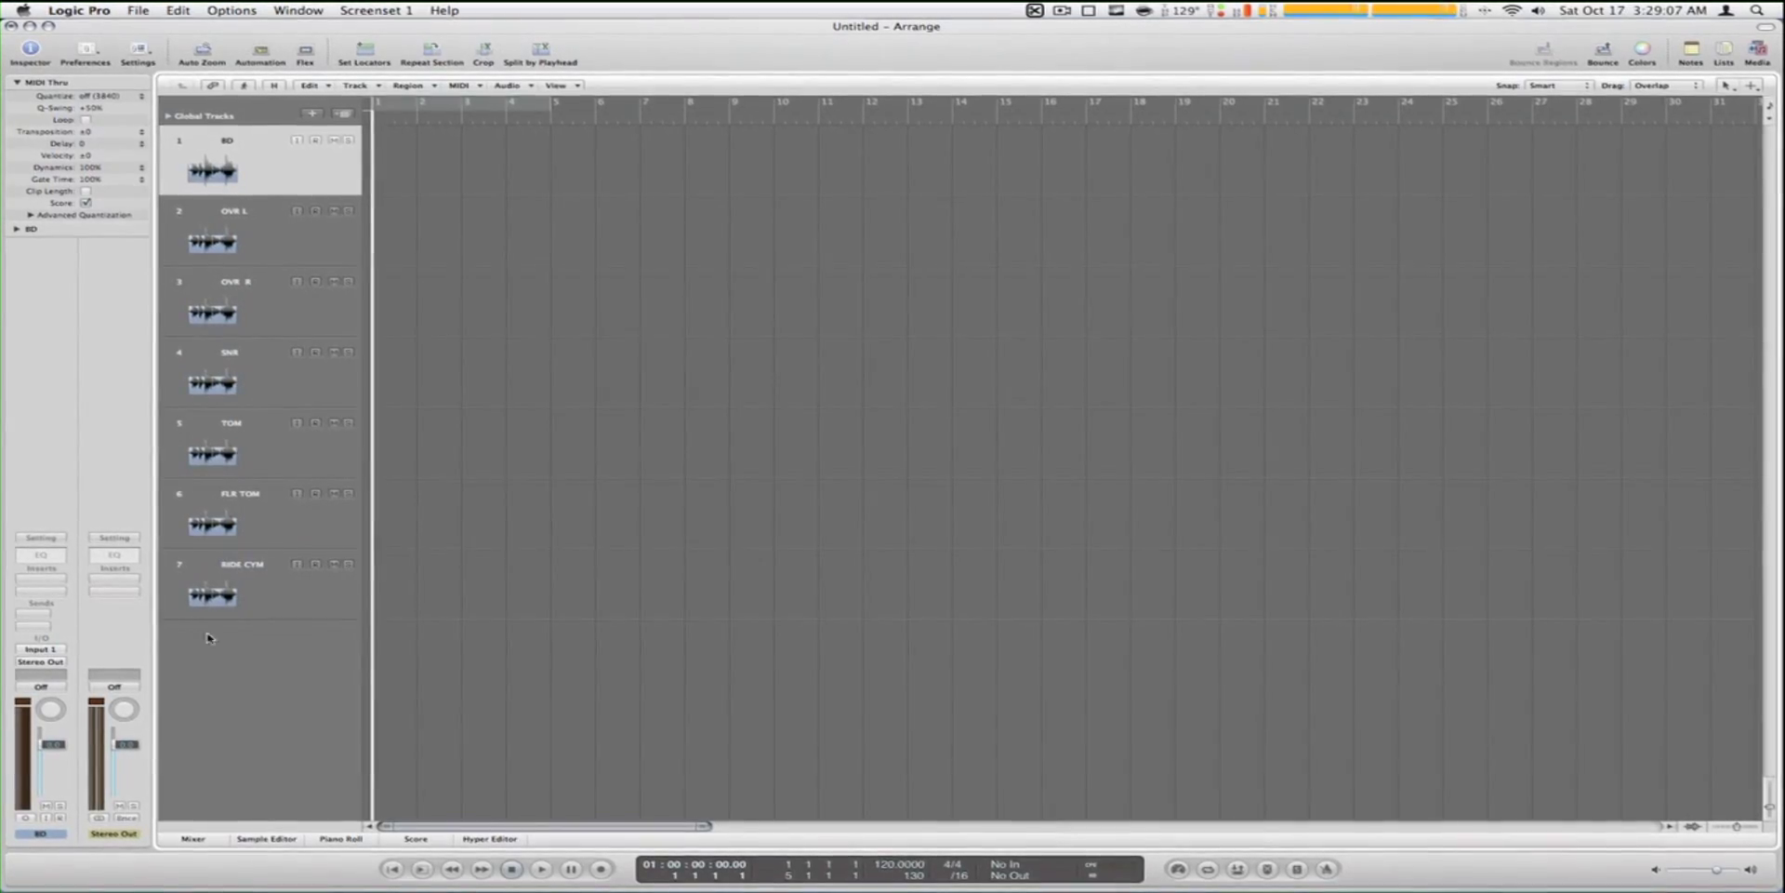
click(190, 837)
Select the BD through RIDE CYM channel strips in the mixer, then deselect them
click(964, 651)
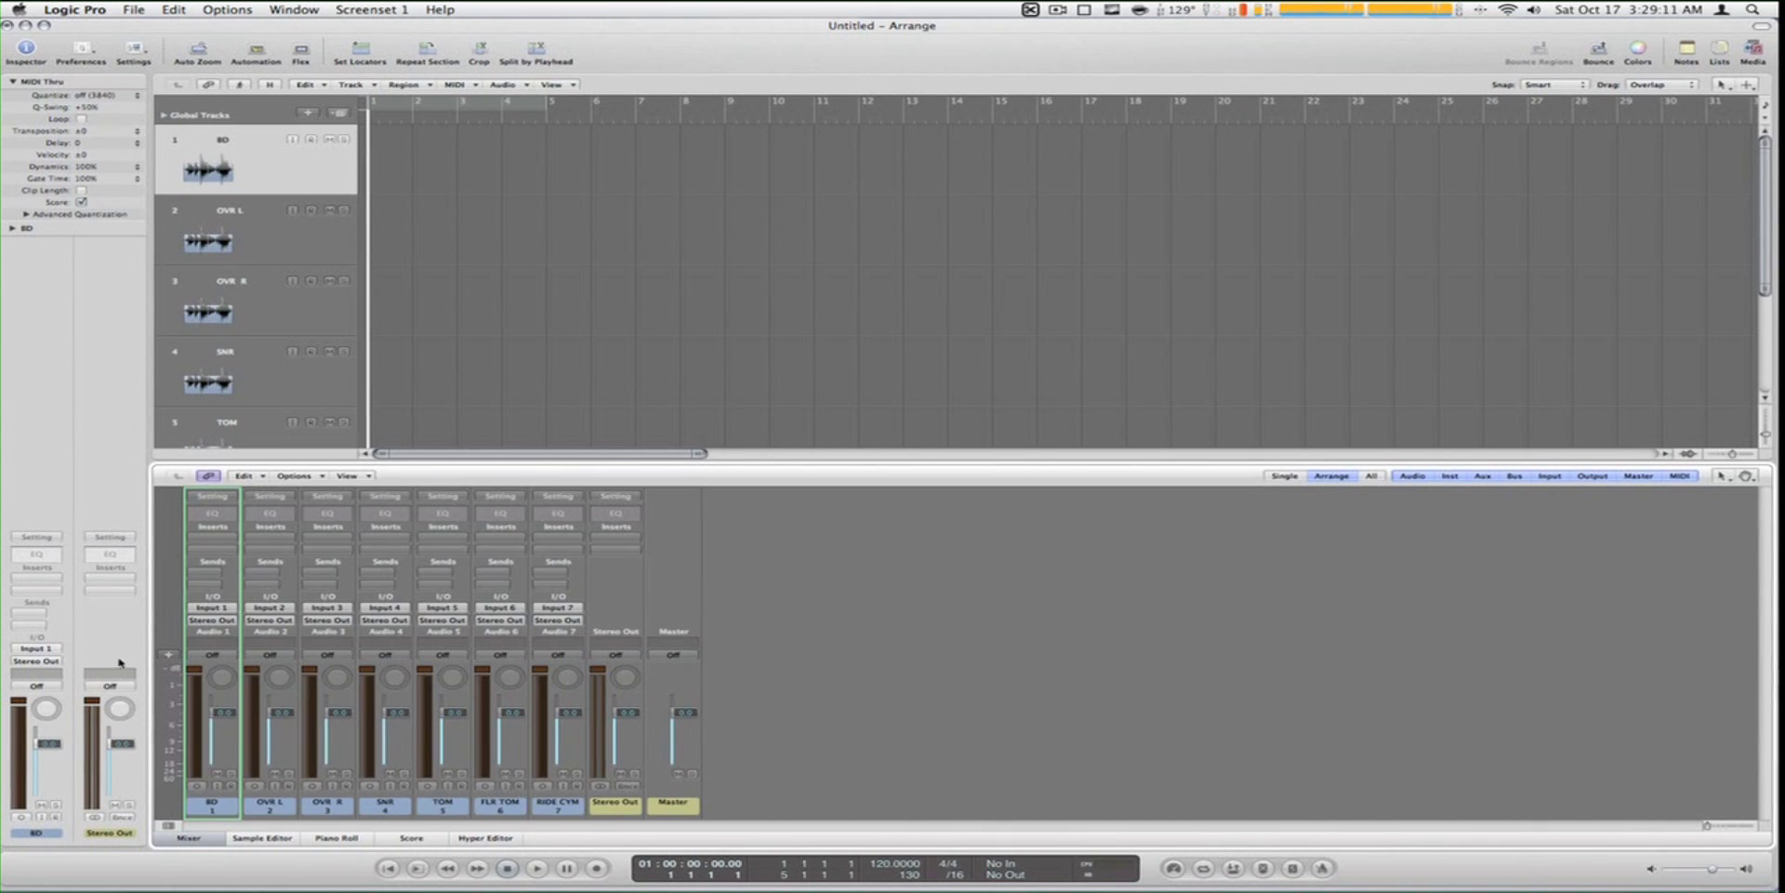
drag(213, 640, 558, 642)
click(837, 744)
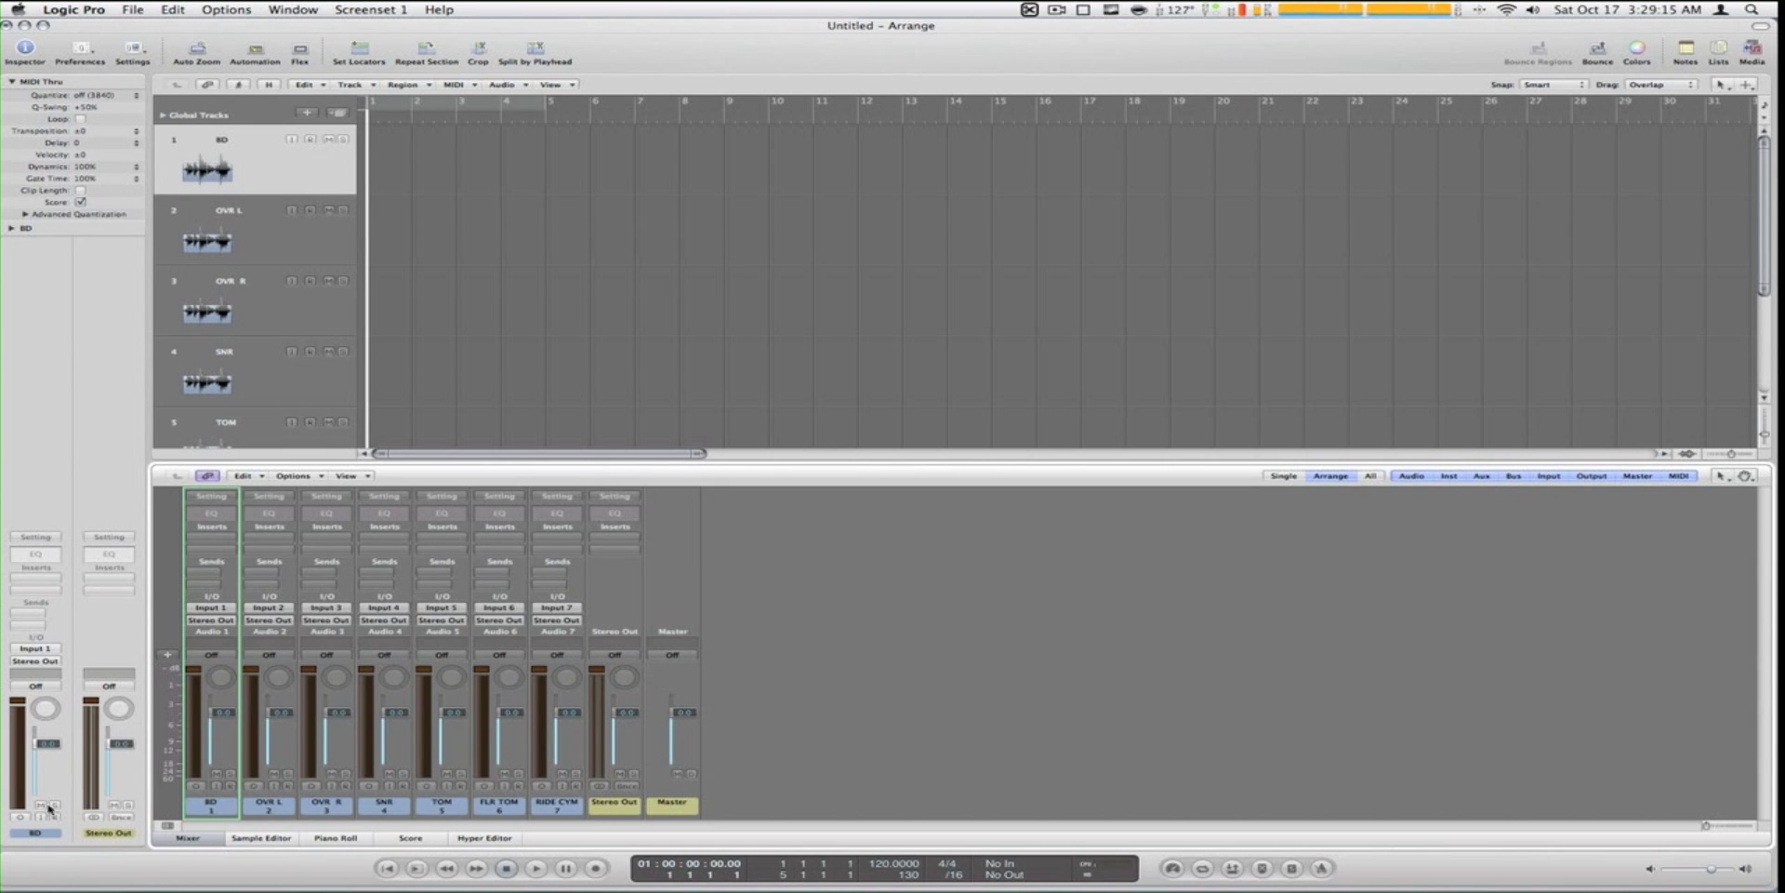
drag(204, 800, 823, 771)
click(823, 771)
drag(212, 642, 805, 646)
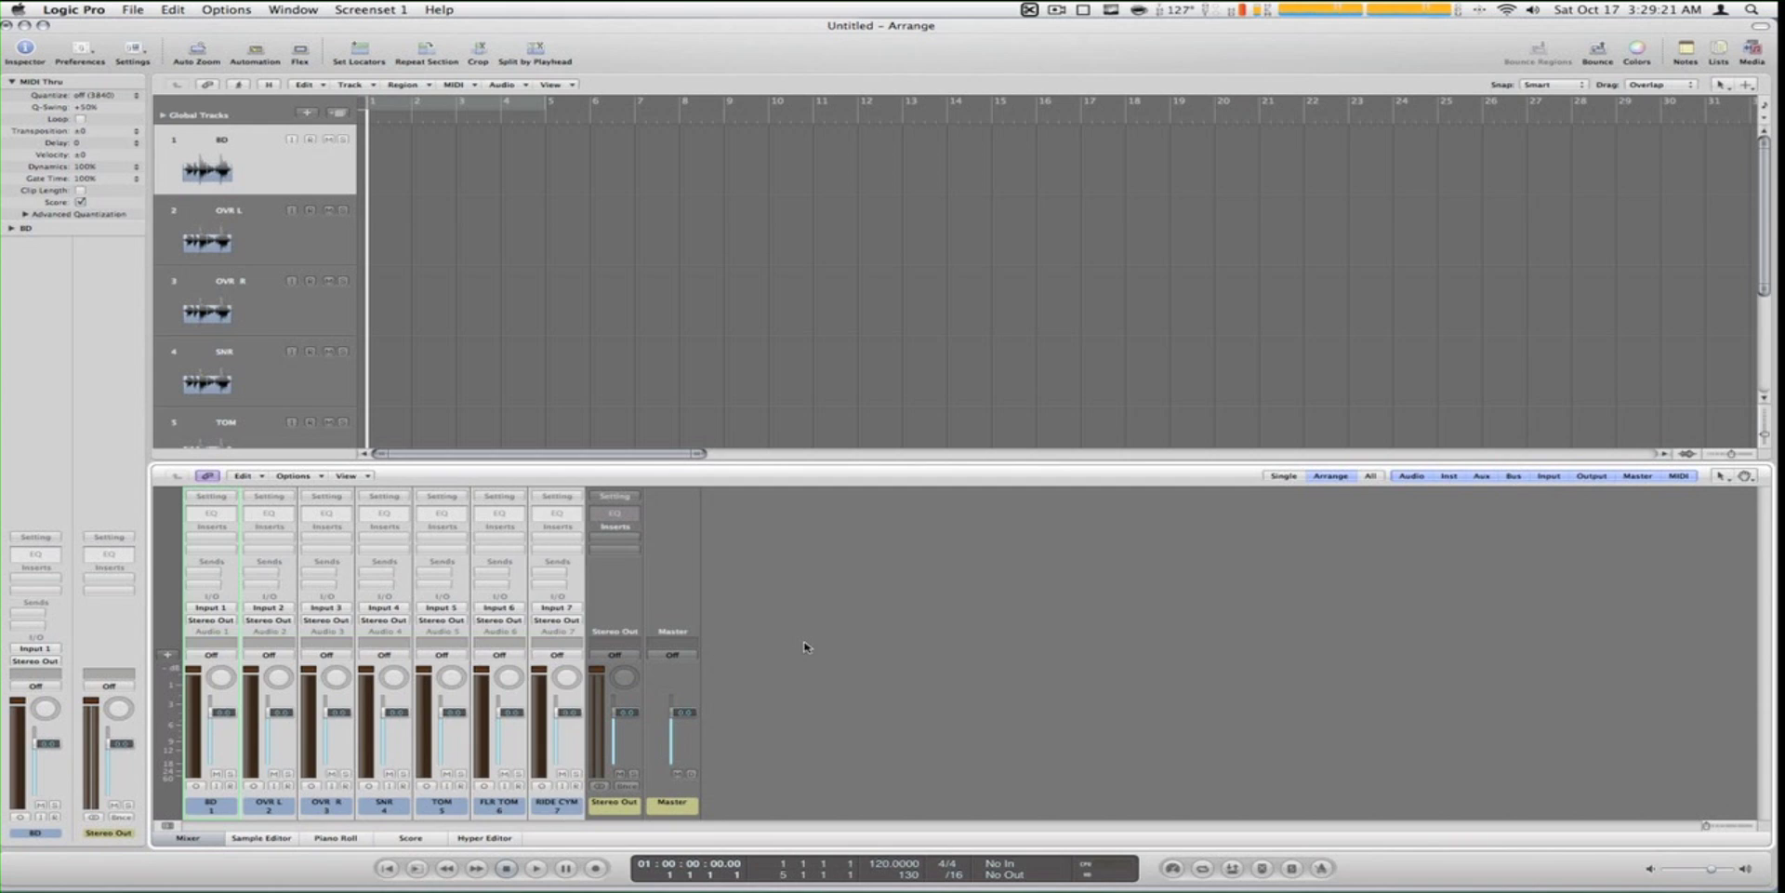
click(805, 647)
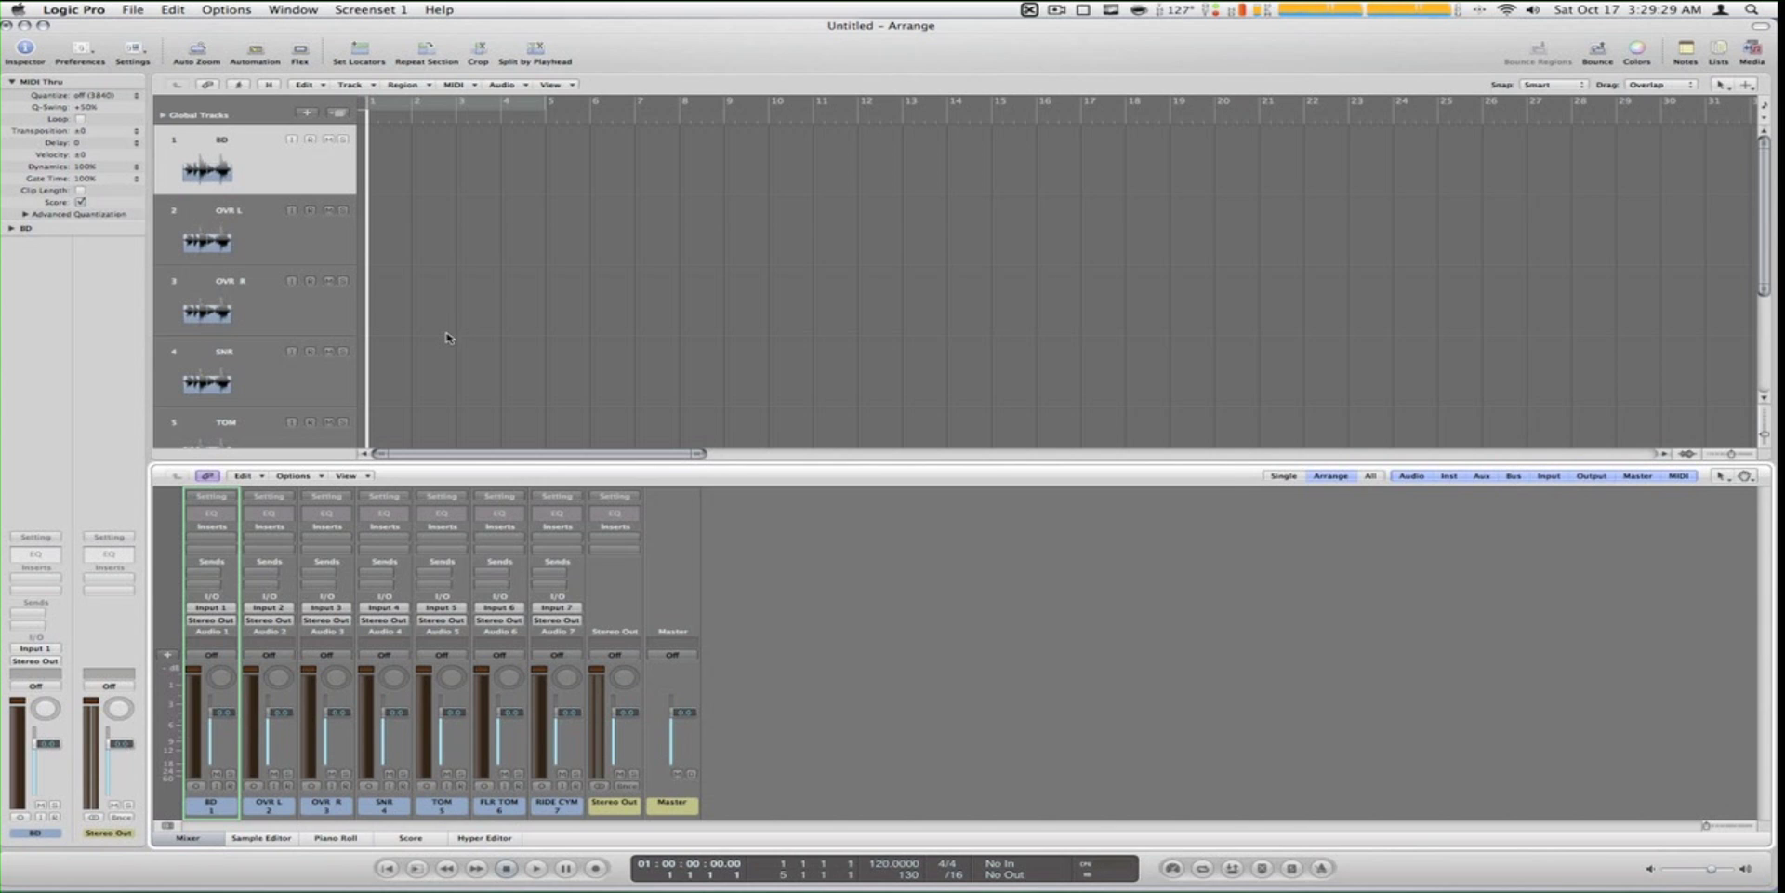
key(super+s)
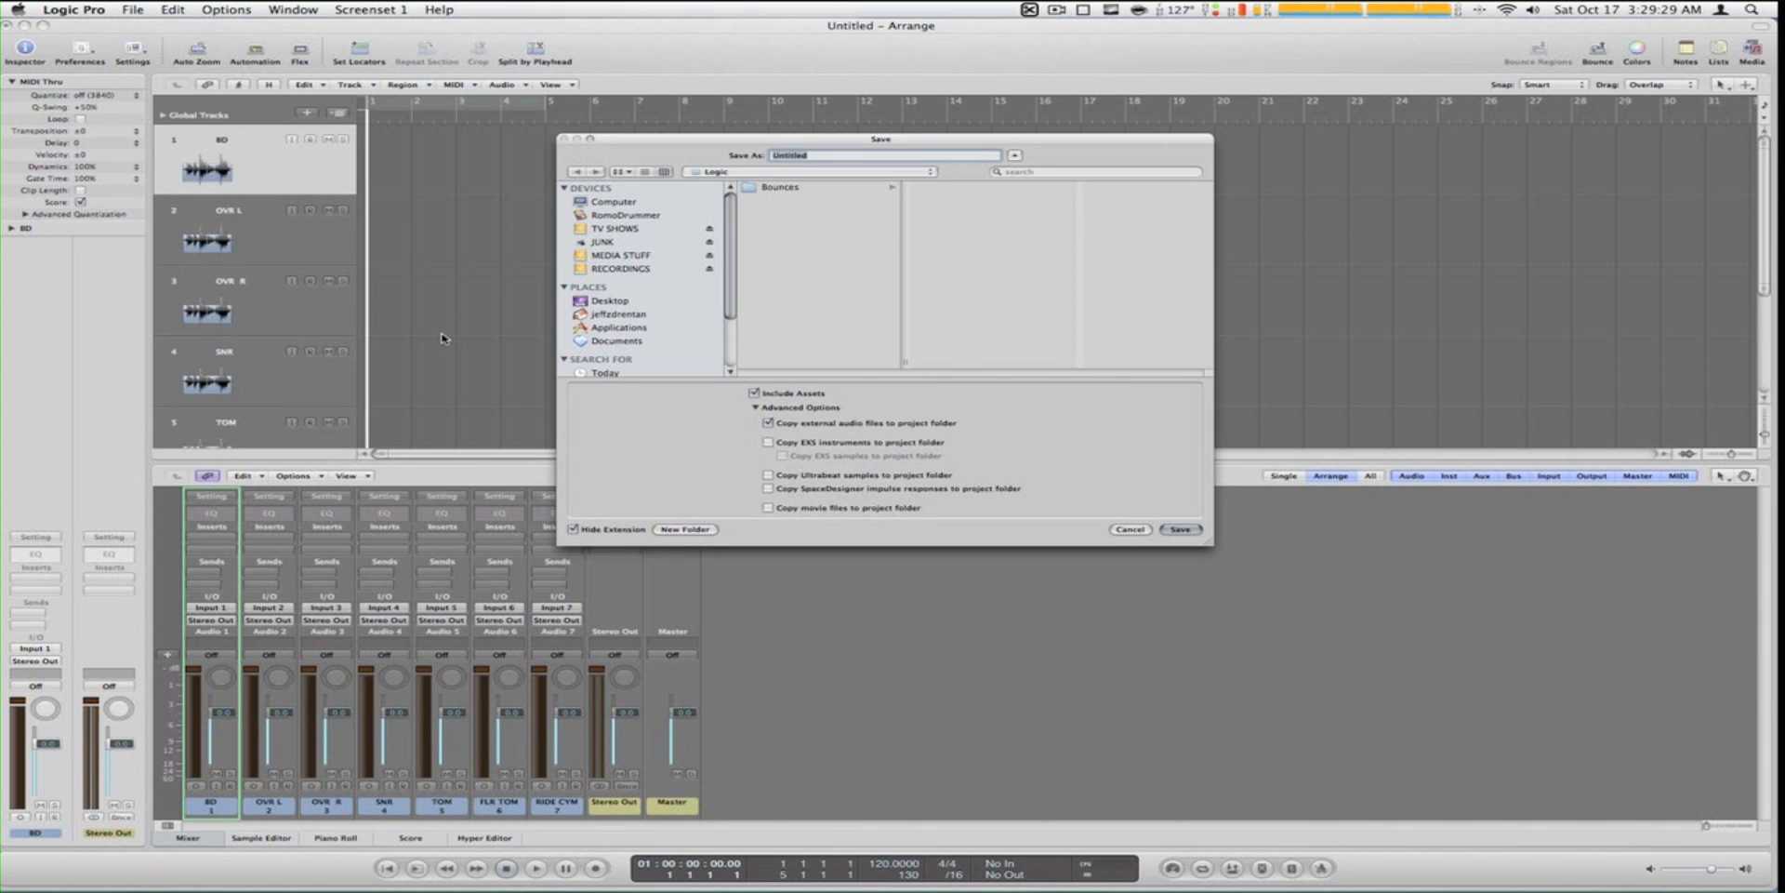
Save the project on the Desktop under the name 'youtube demo tracks drums'
click(600, 302)
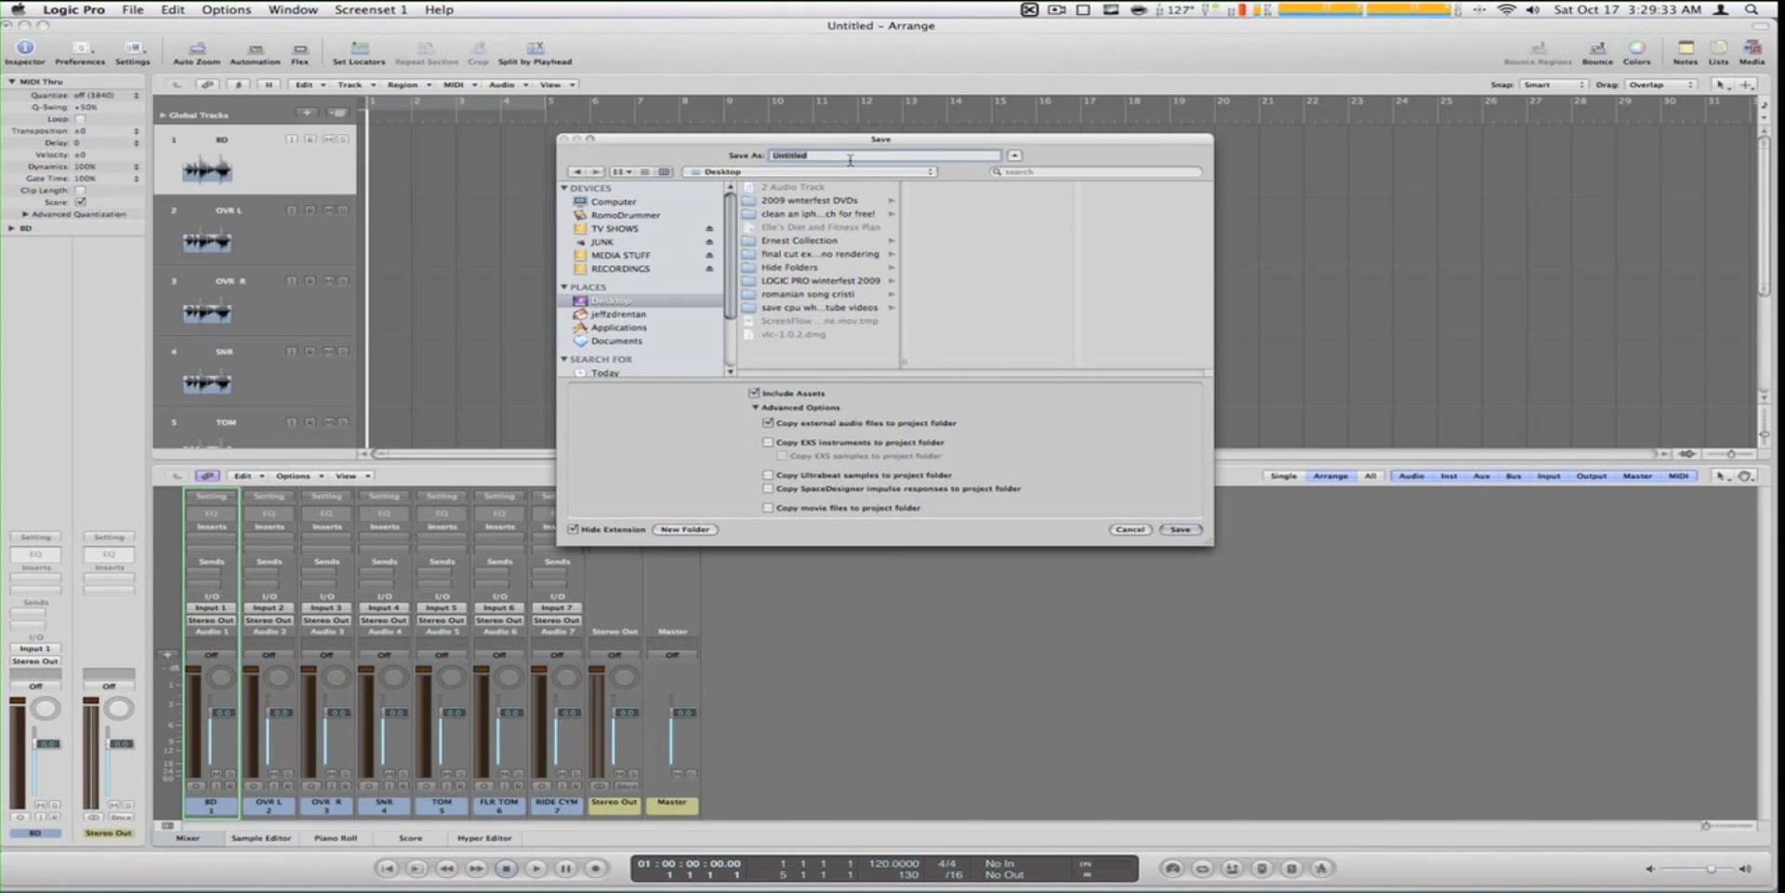
text(youtube demo track)
key(Return)
key(F11)
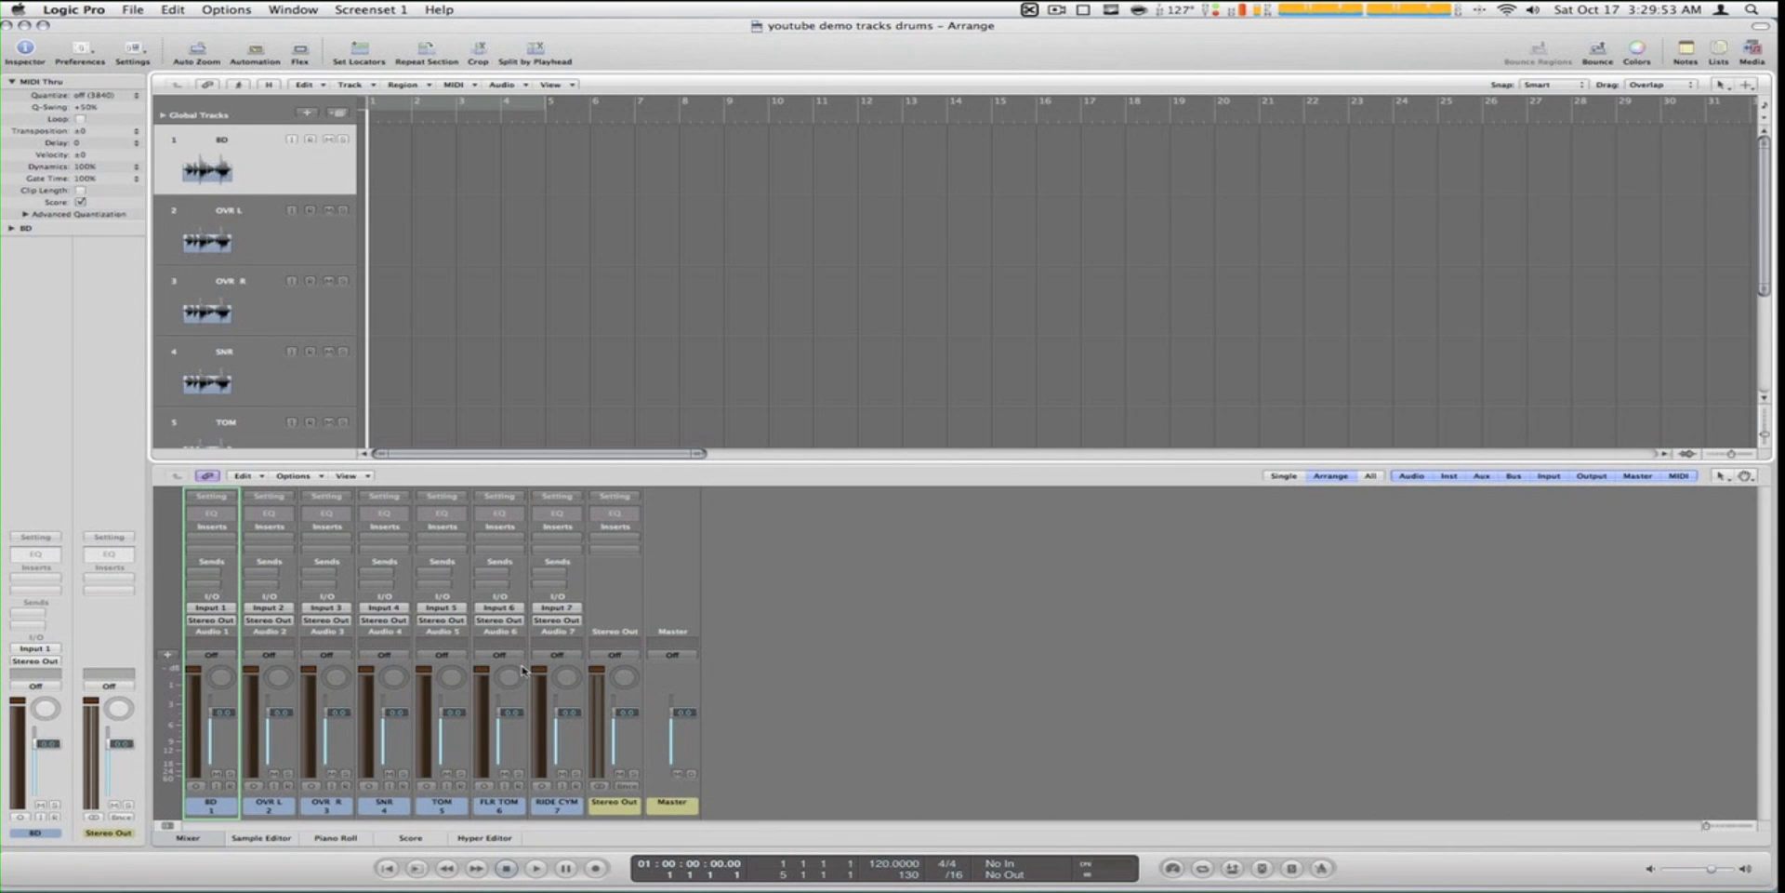
Record-enable and mute all seven drum channels, BD to RIDE CYM, then select the BD track
click(564, 634)
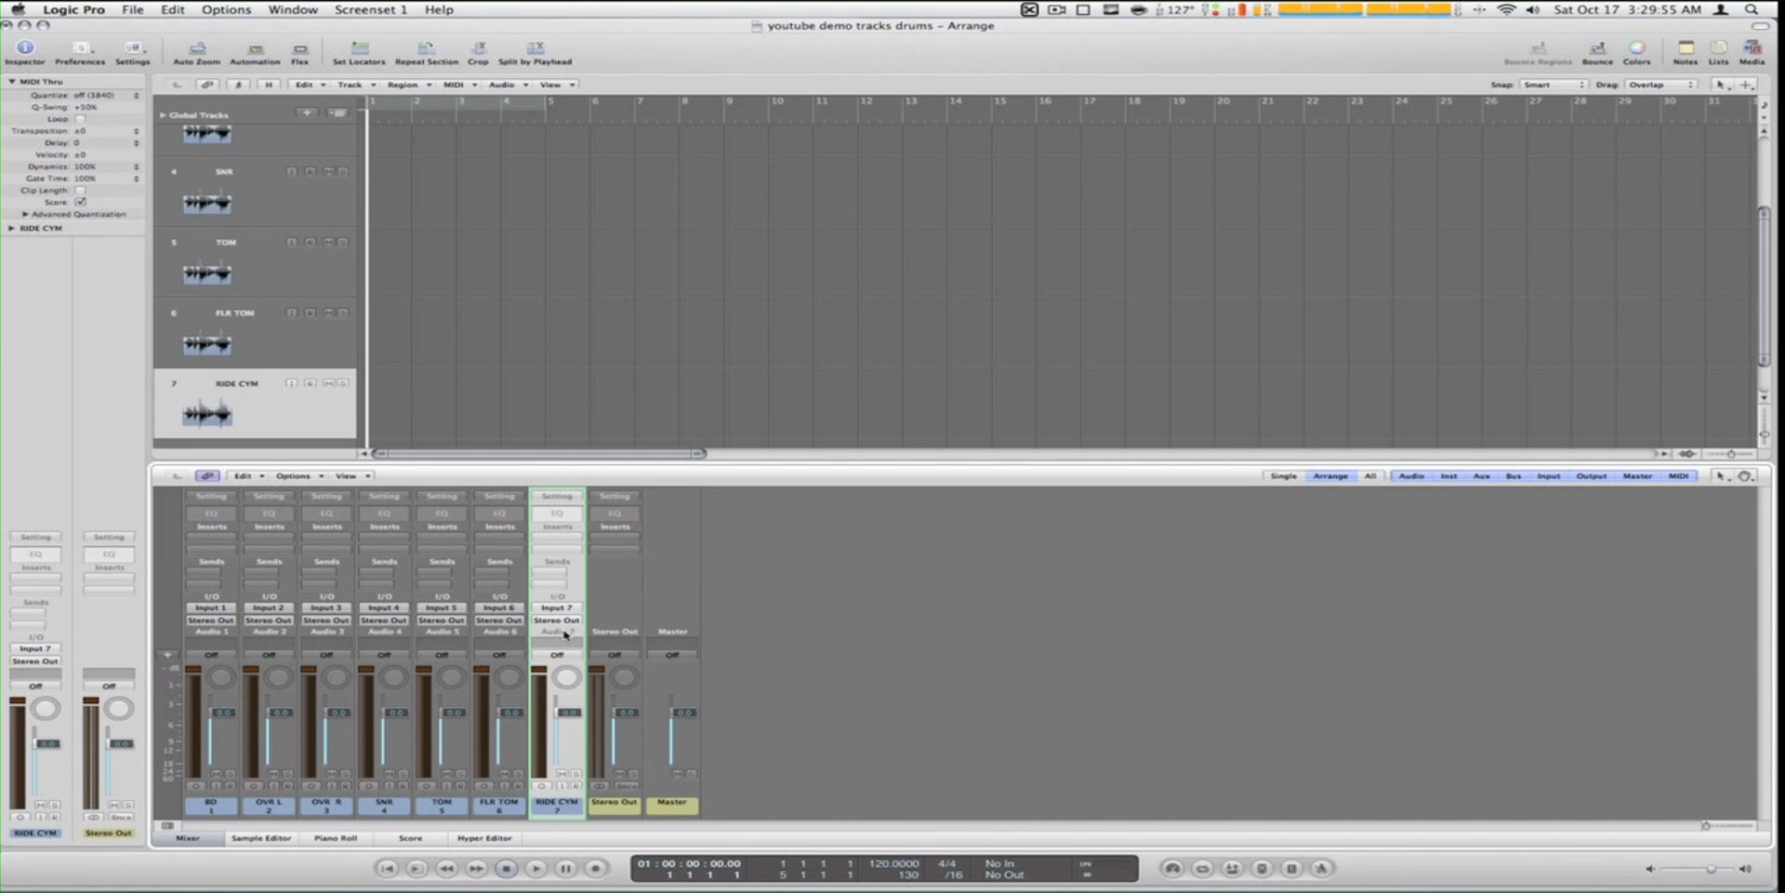
drag(563, 634, 215, 636)
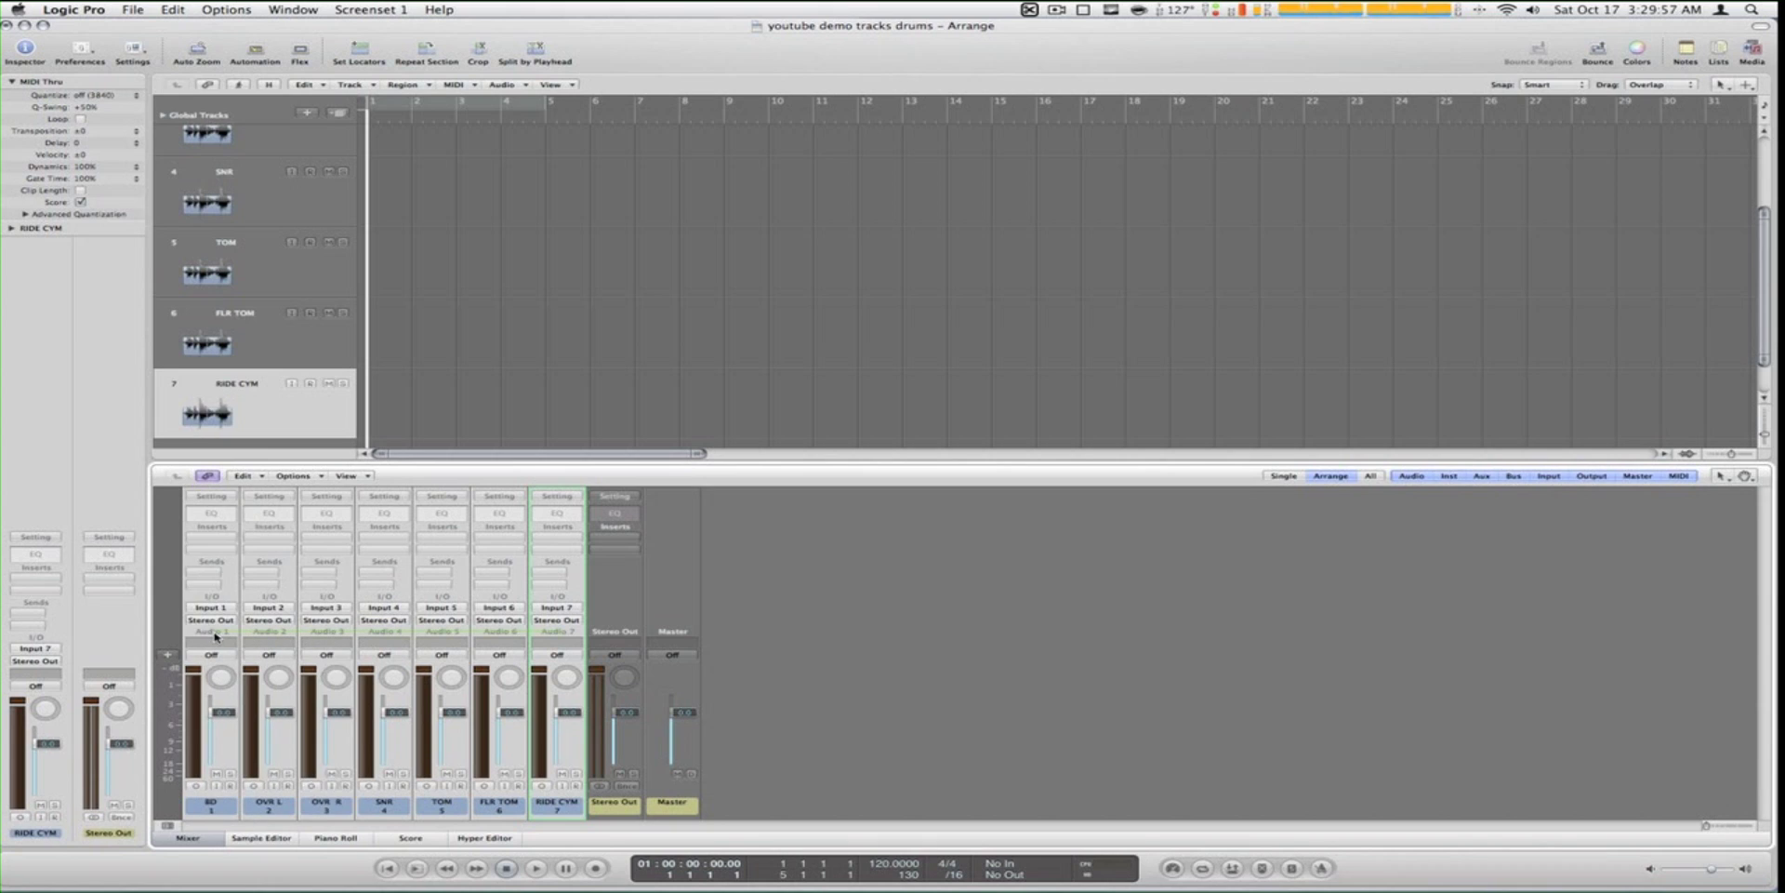
click(575, 787)
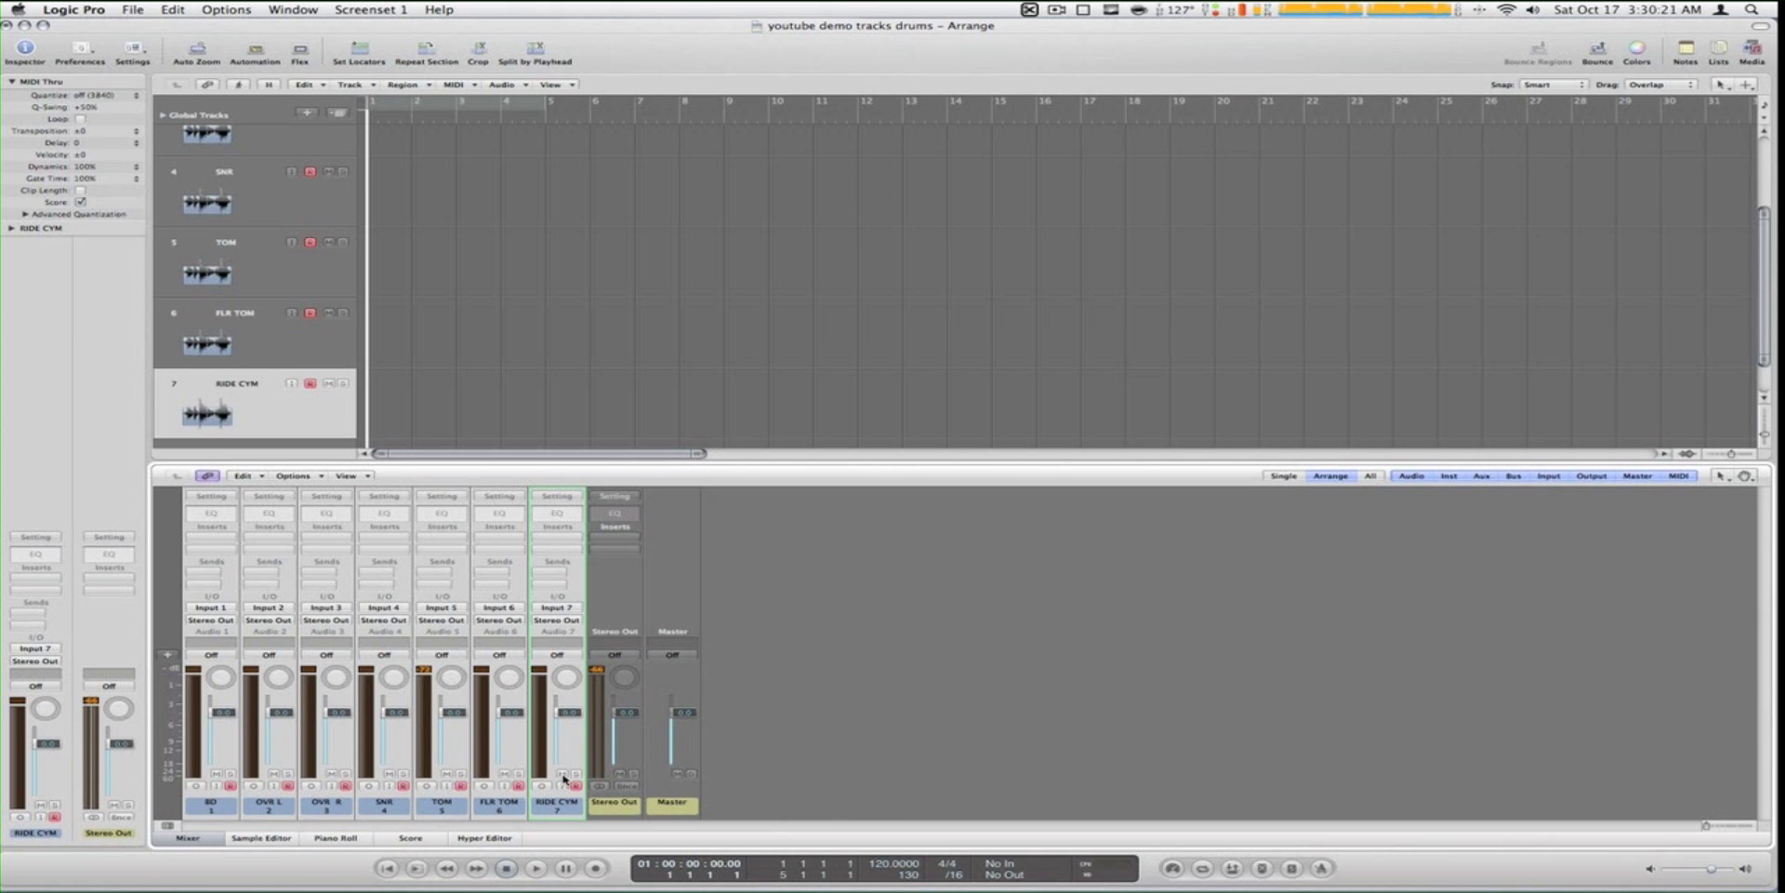
alt+click(562, 774)
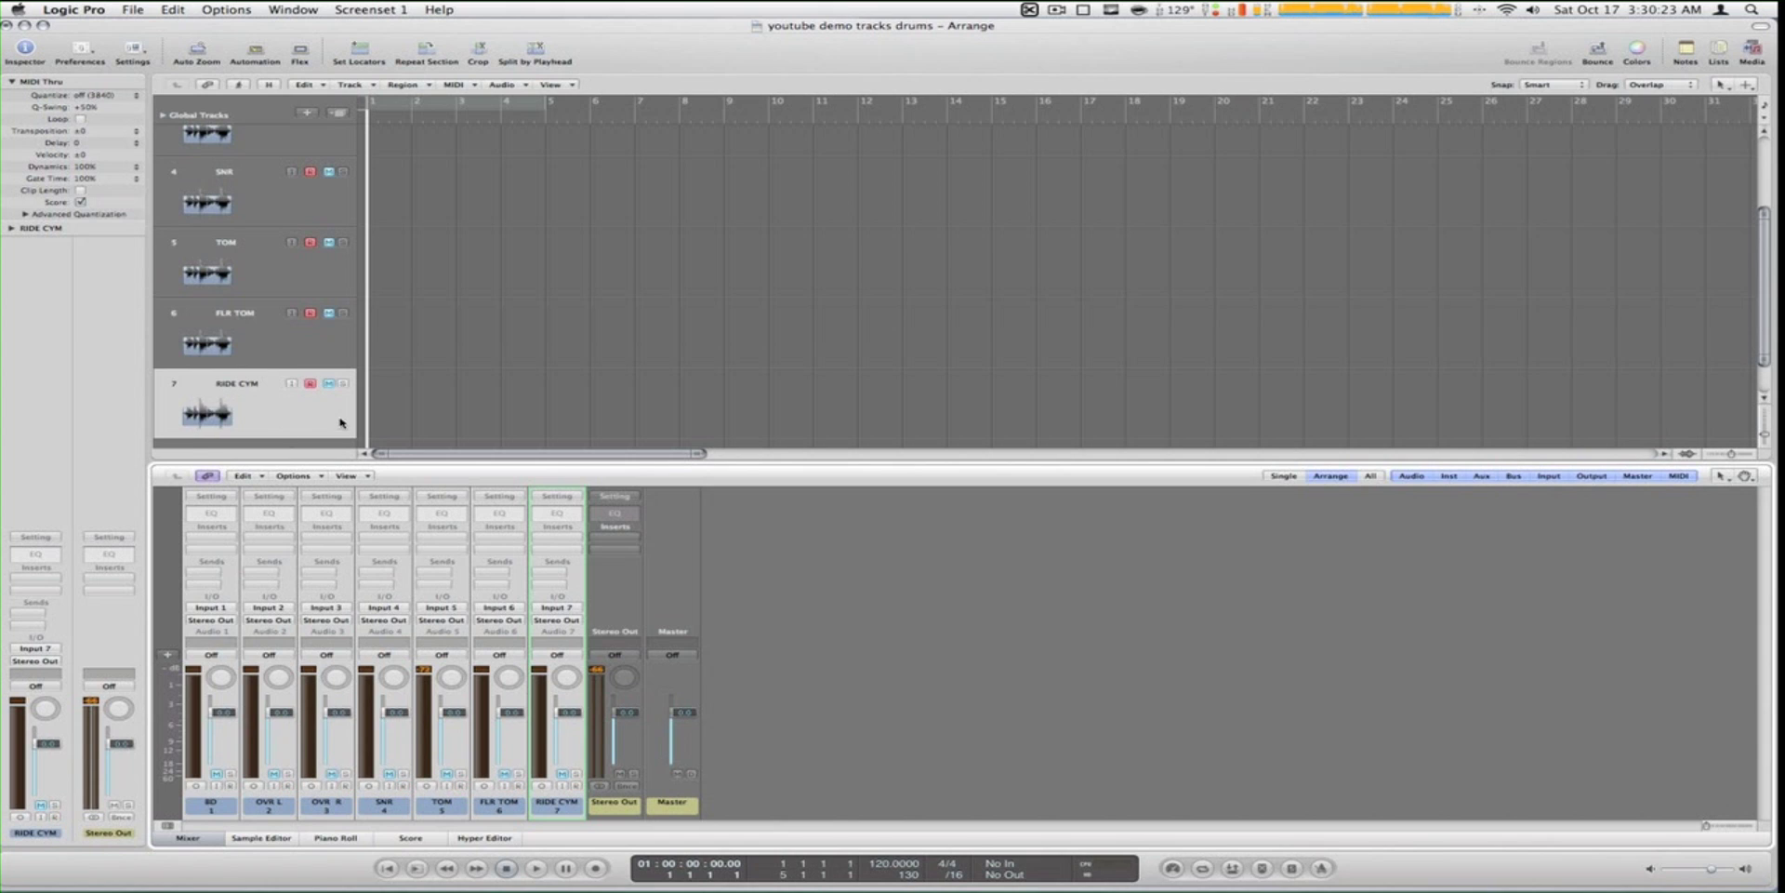
click(528, 224)
scroll(528, 223, up, 3)
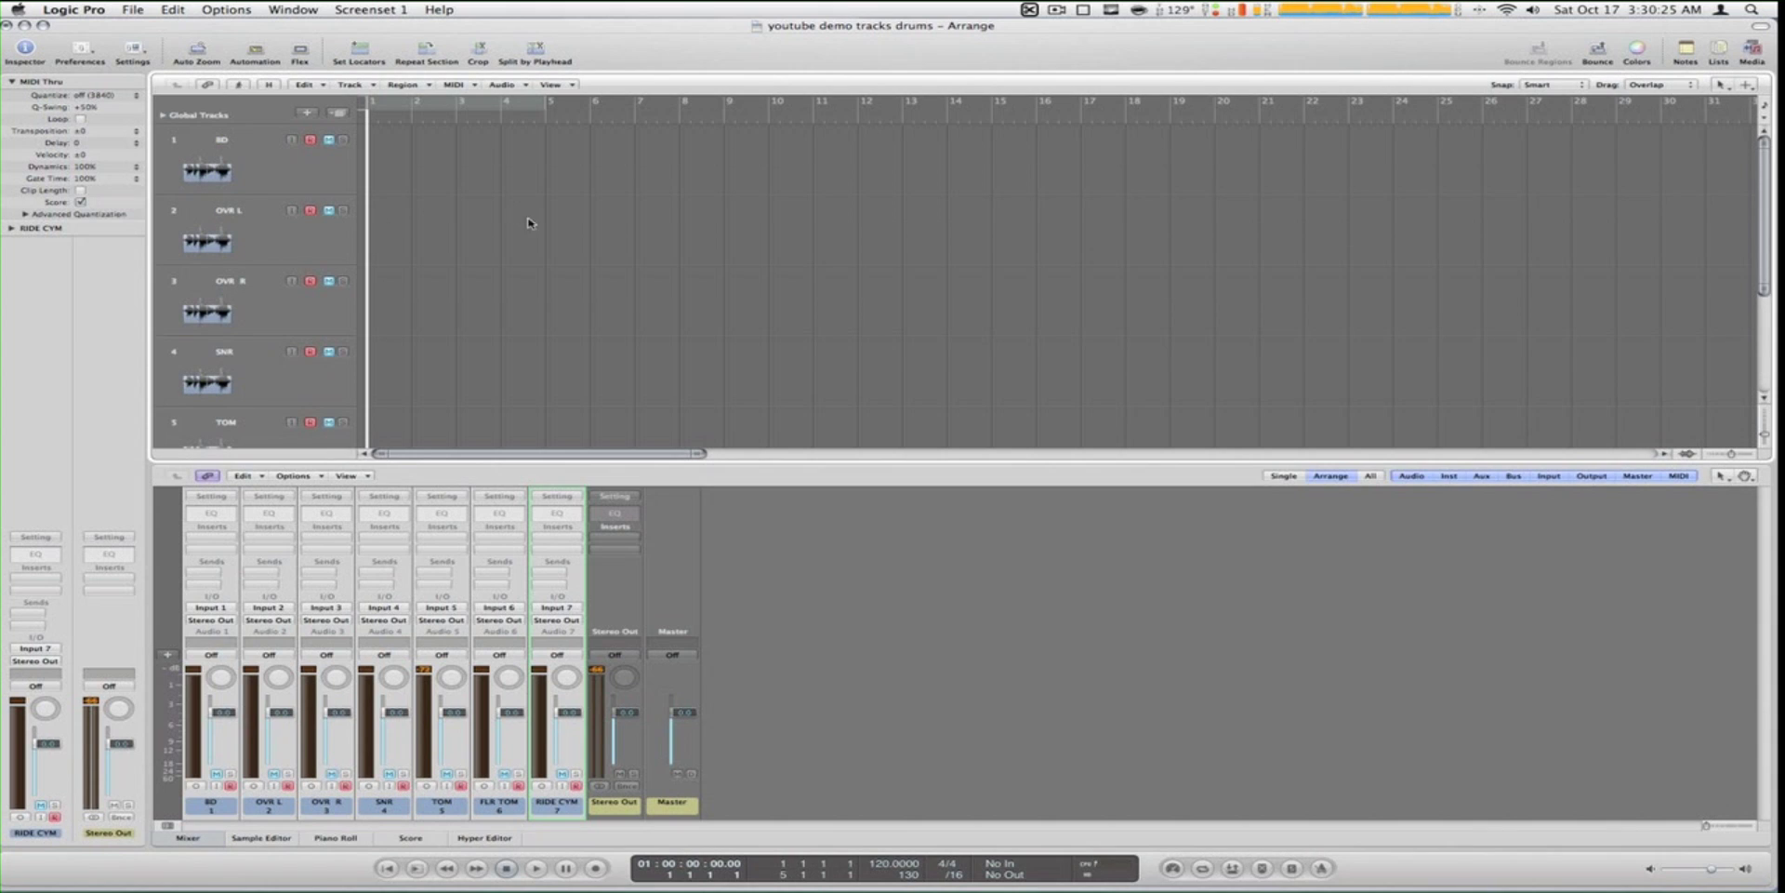
click(289, 160)
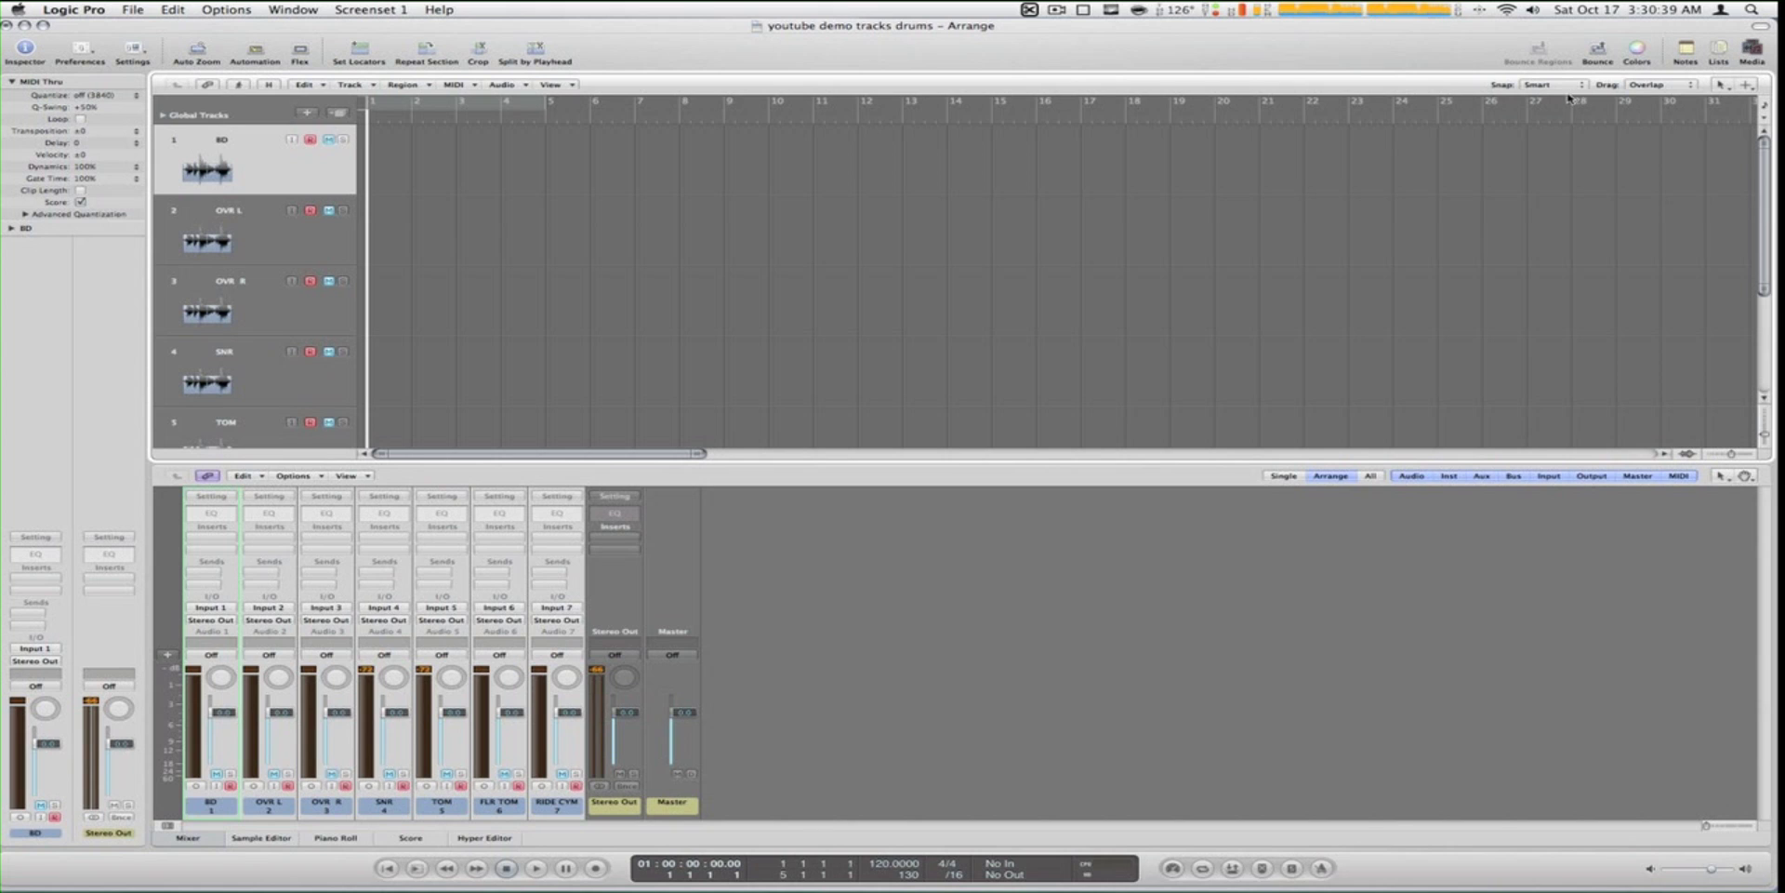
Add 2 Audio Track.aiff from the Desktop to the Bin and let the file copy finish
key(f)
click(1509, 101)
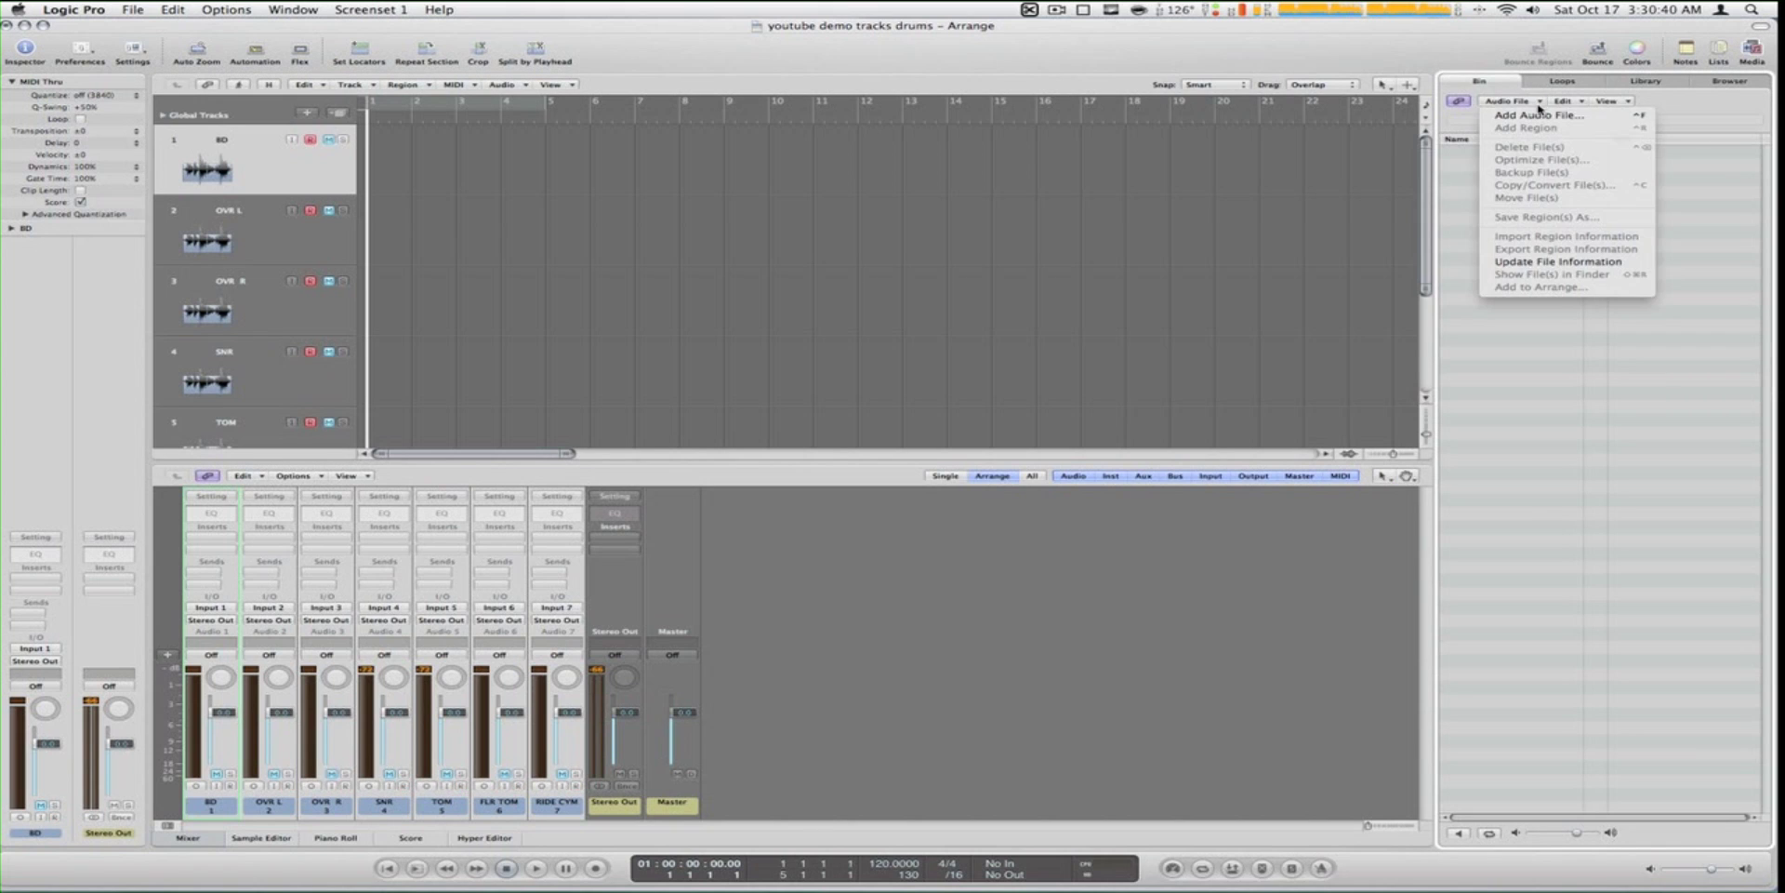
click(1525, 117)
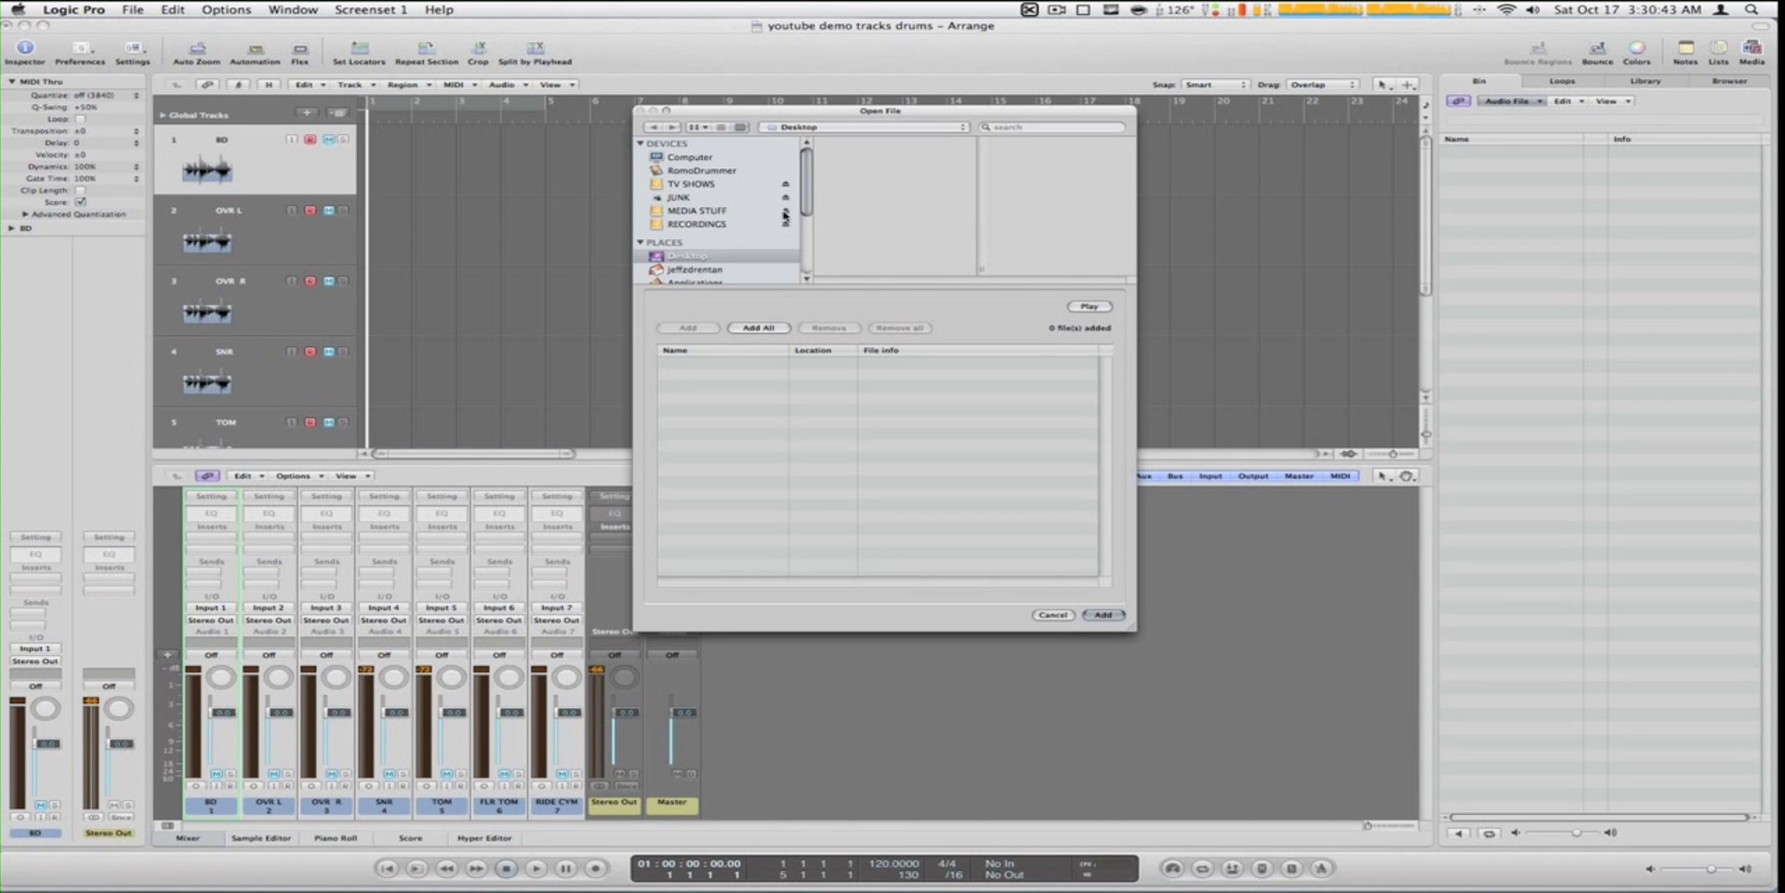
click(867, 144)
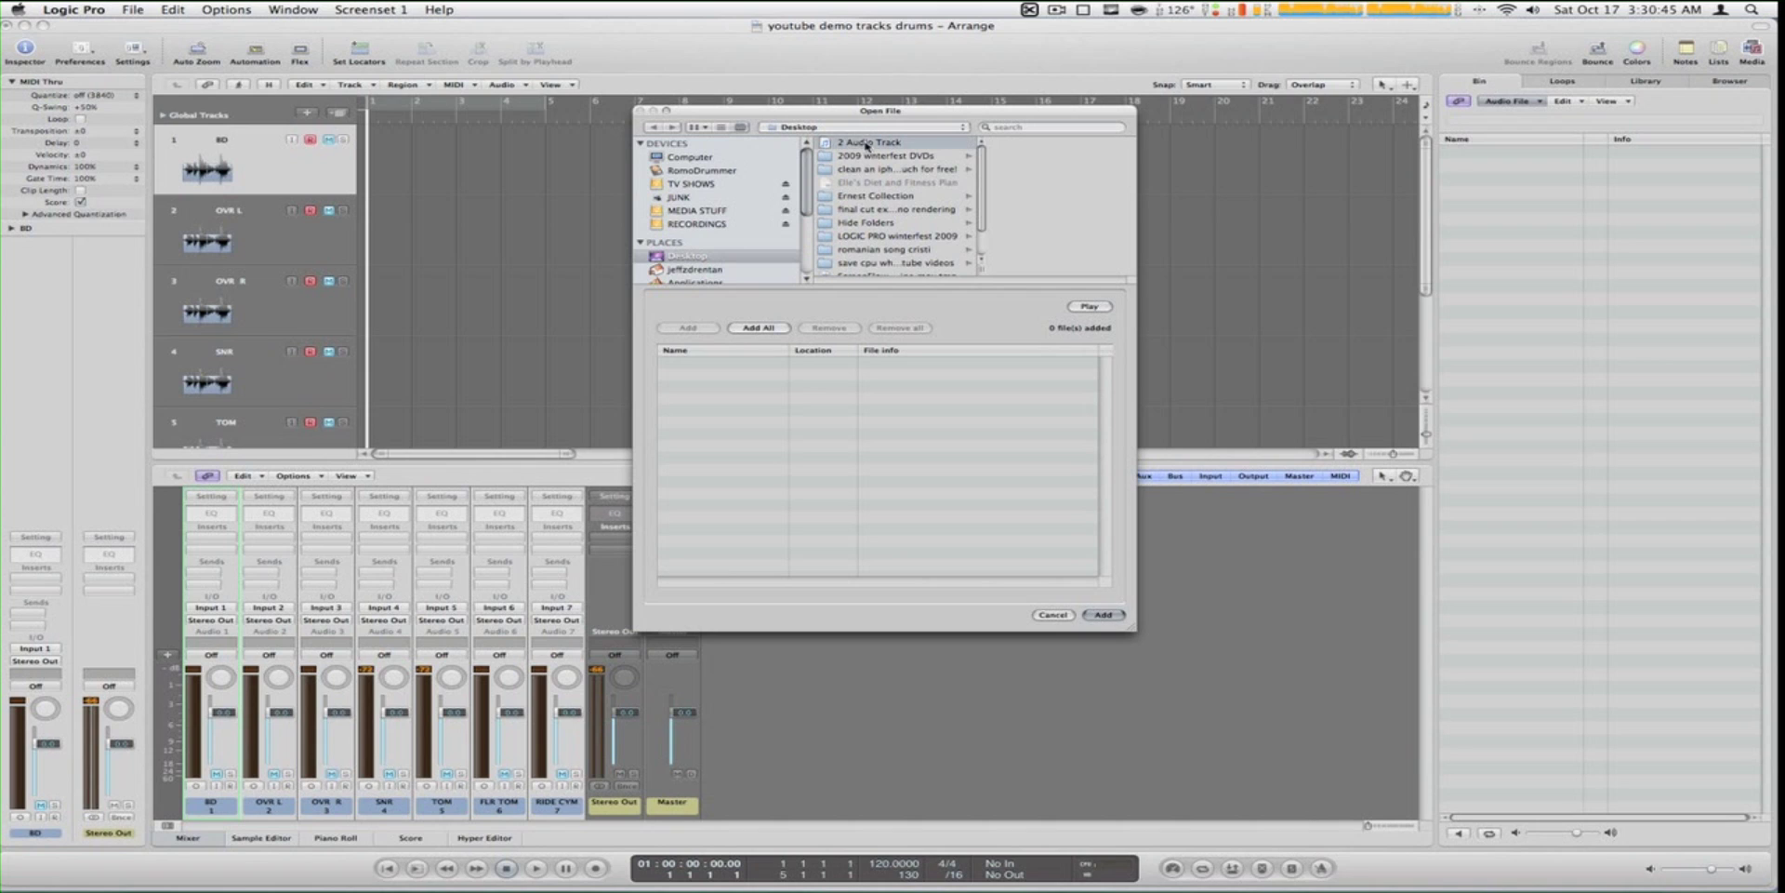
double_click(867, 144)
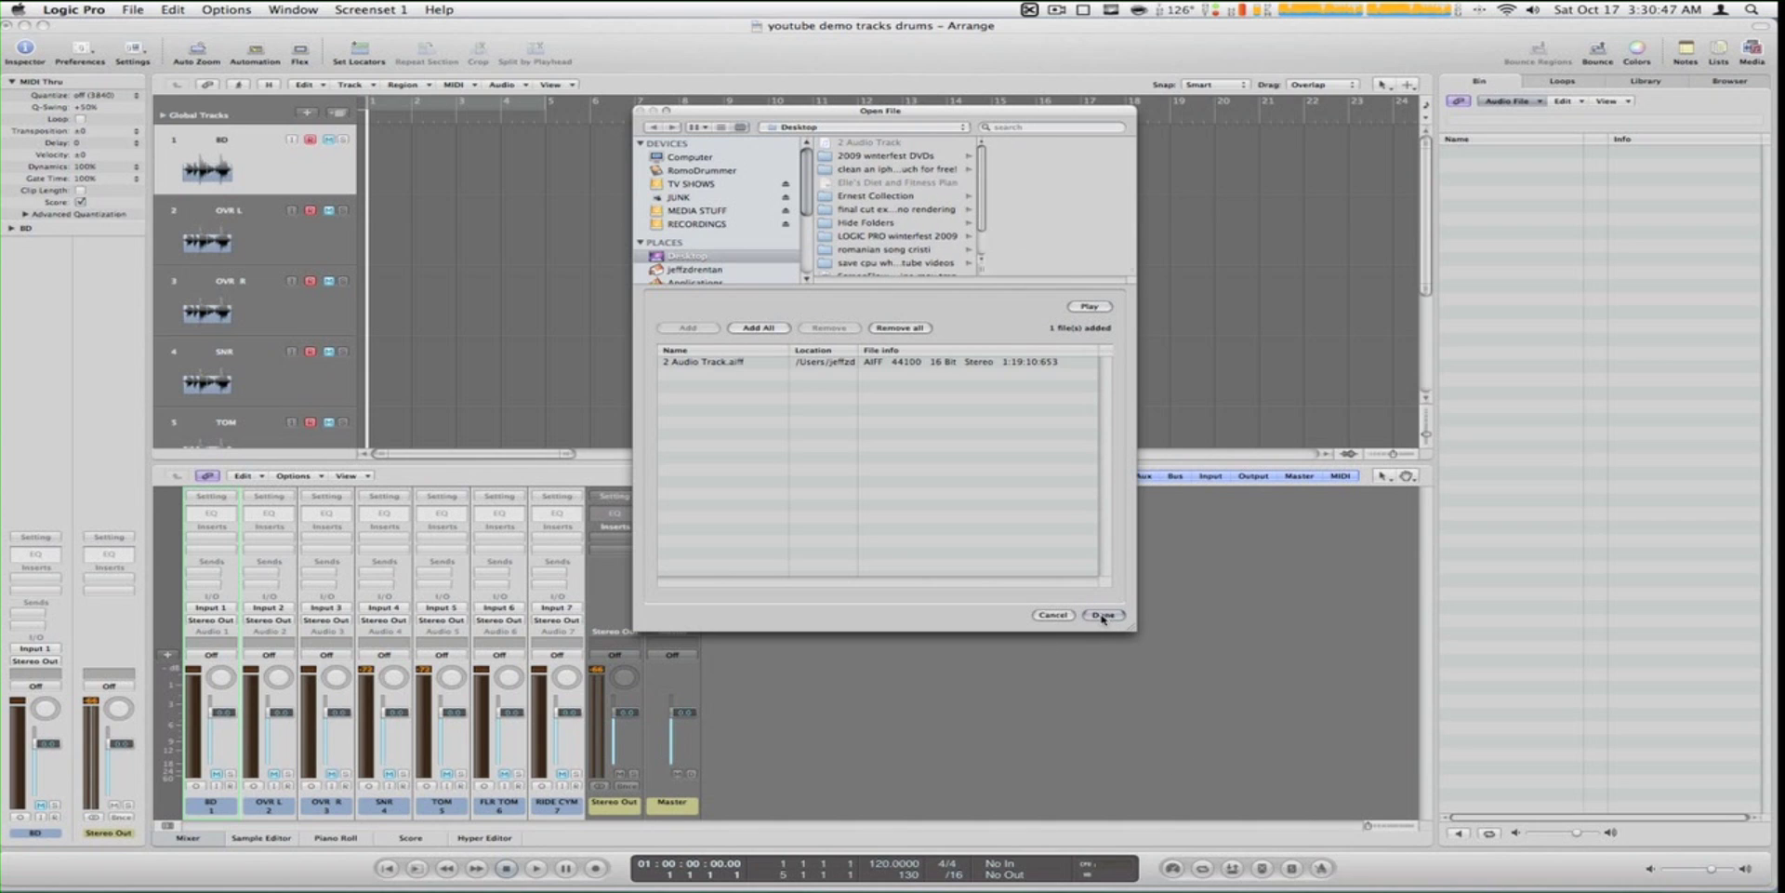
click(1102, 615)
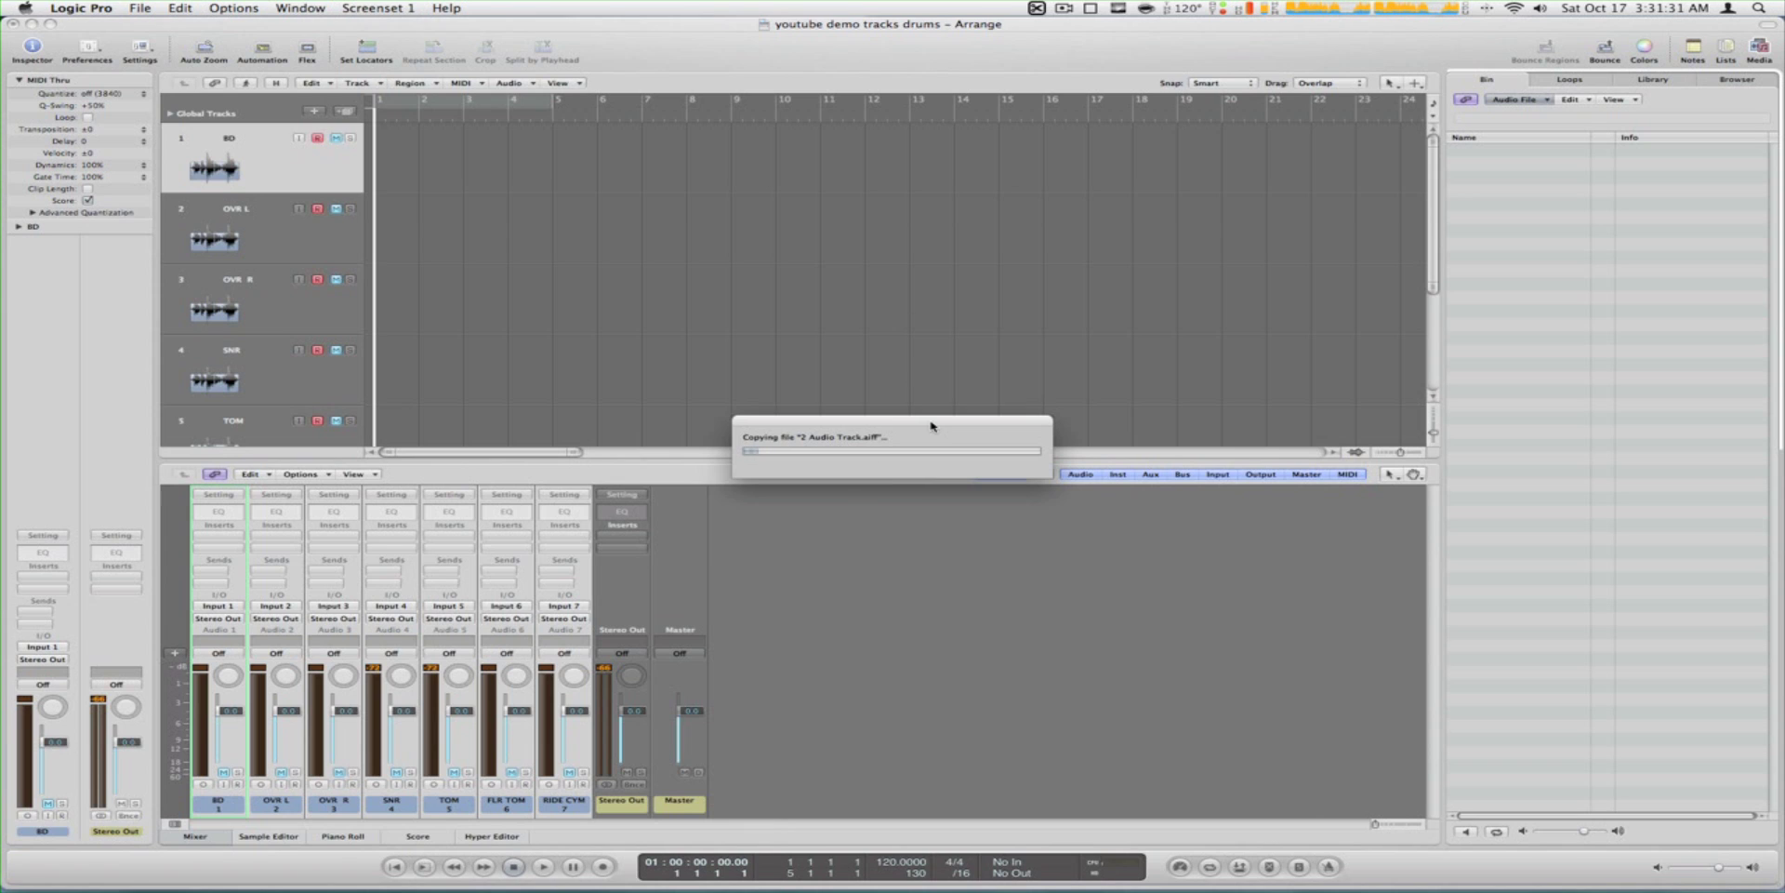
drag(931, 426, 1038, 392)
drag(931, 426, 906, 383)
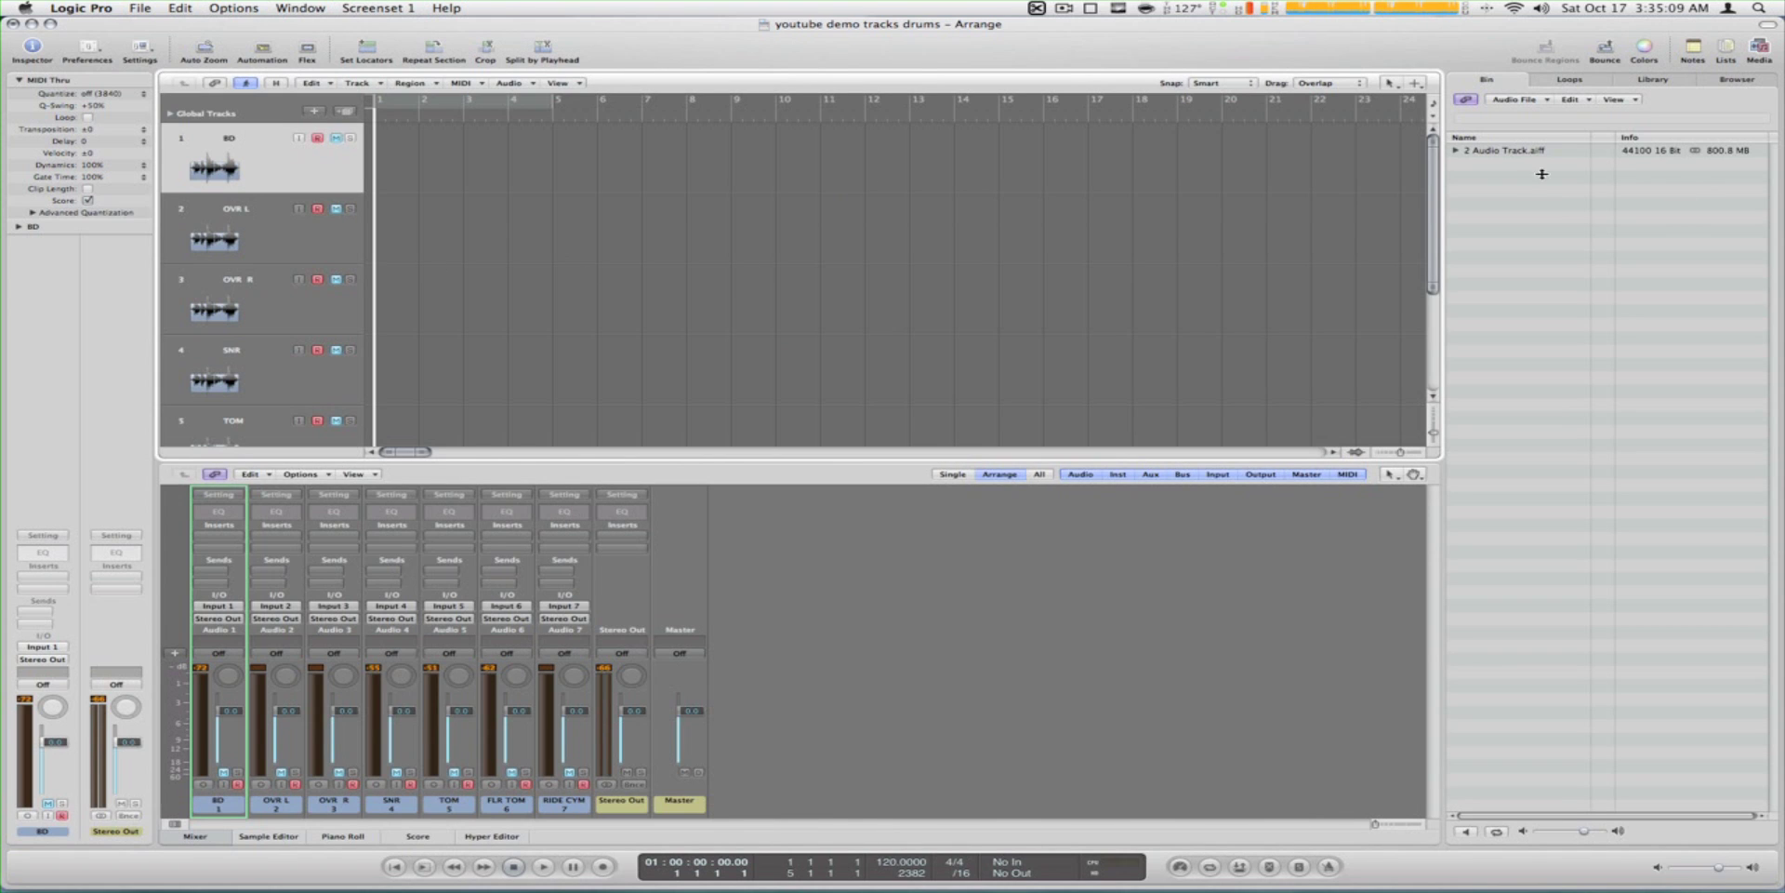
Drop 2 Audio Track.aiff onto a new track, move it to the top, and start its region at bar 17
click(1525, 152)
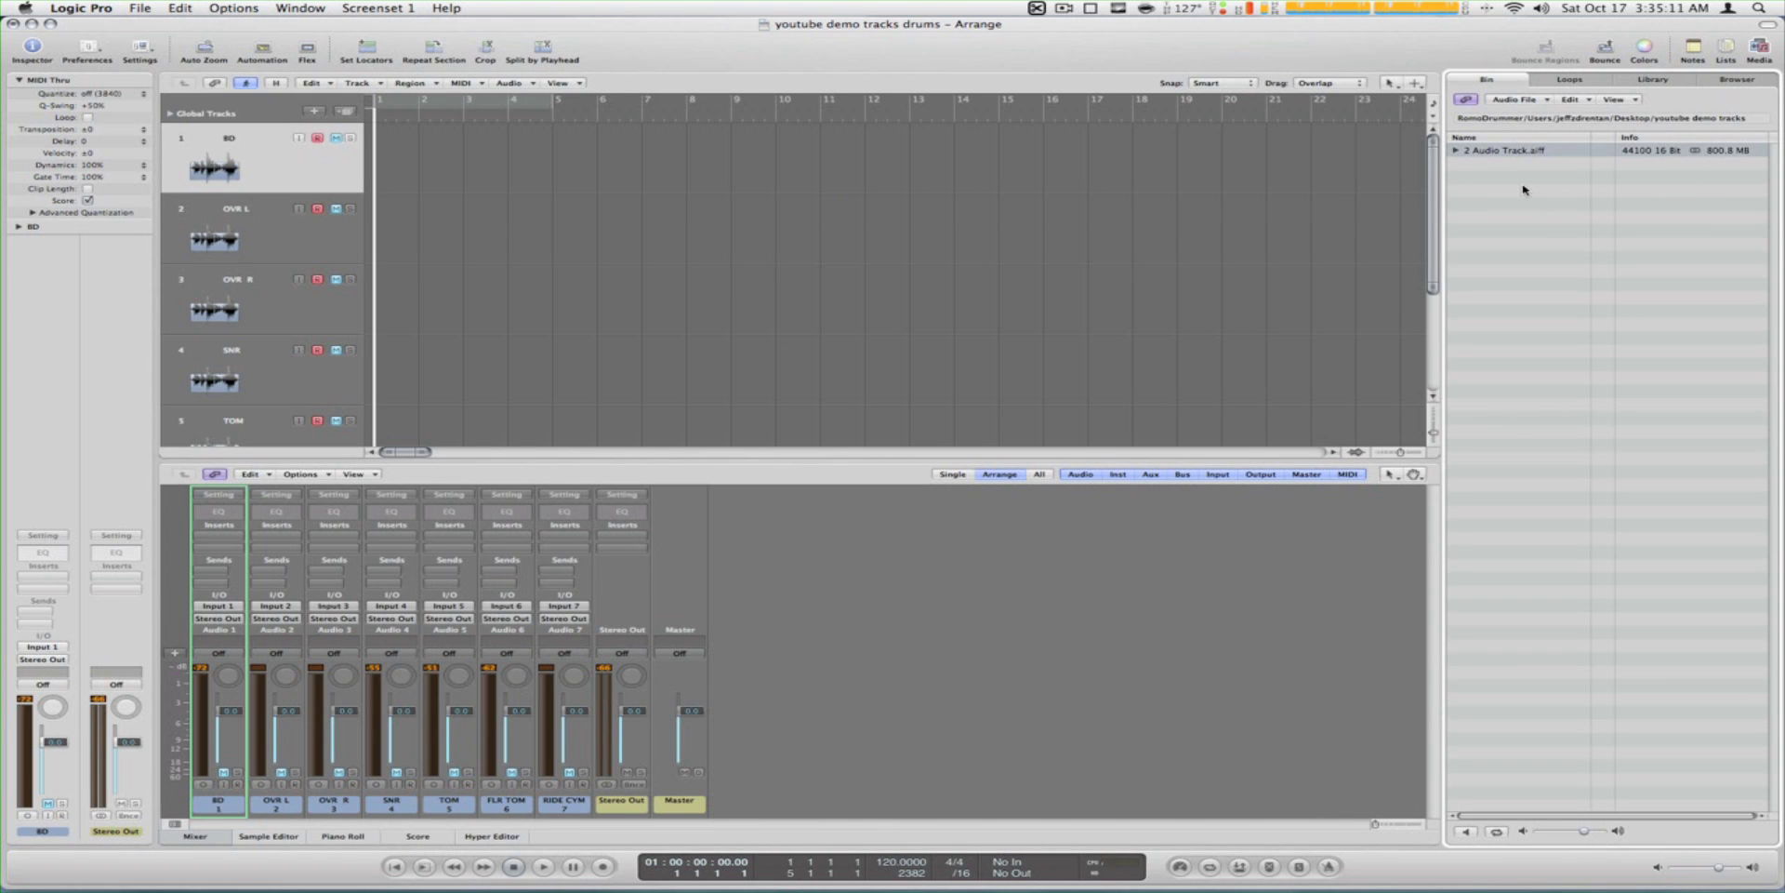
drag(1481, 156, 389, 396)
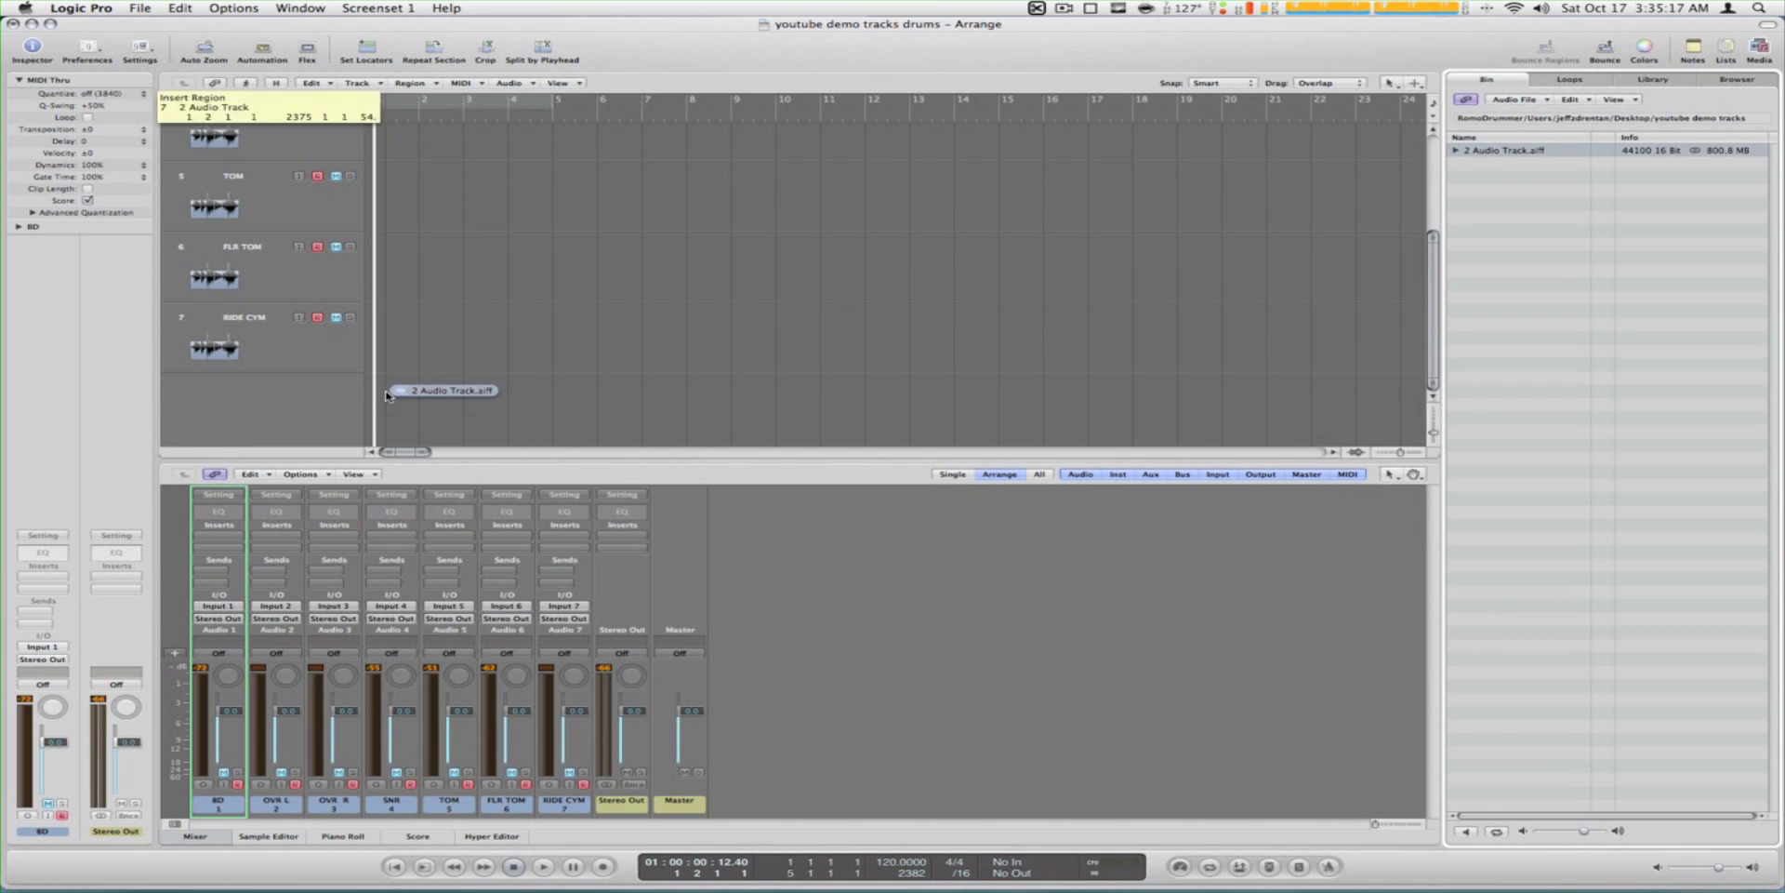
click(240, 418)
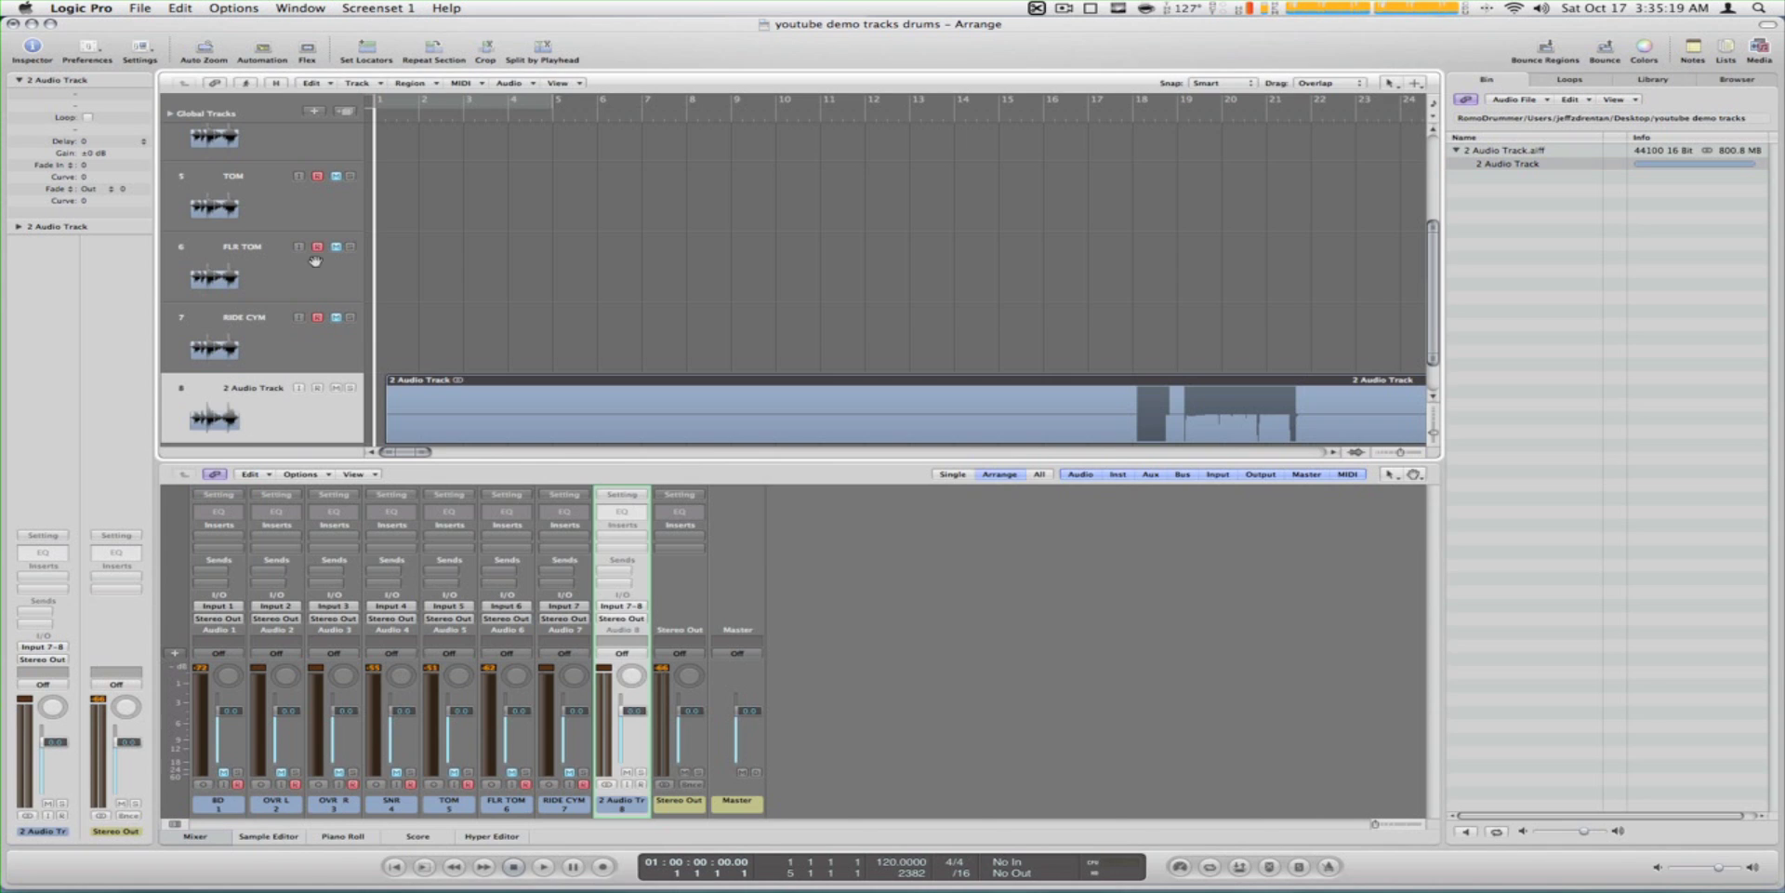
scroll(315, 260, up, 5)
drag(316, 130, 316, 132)
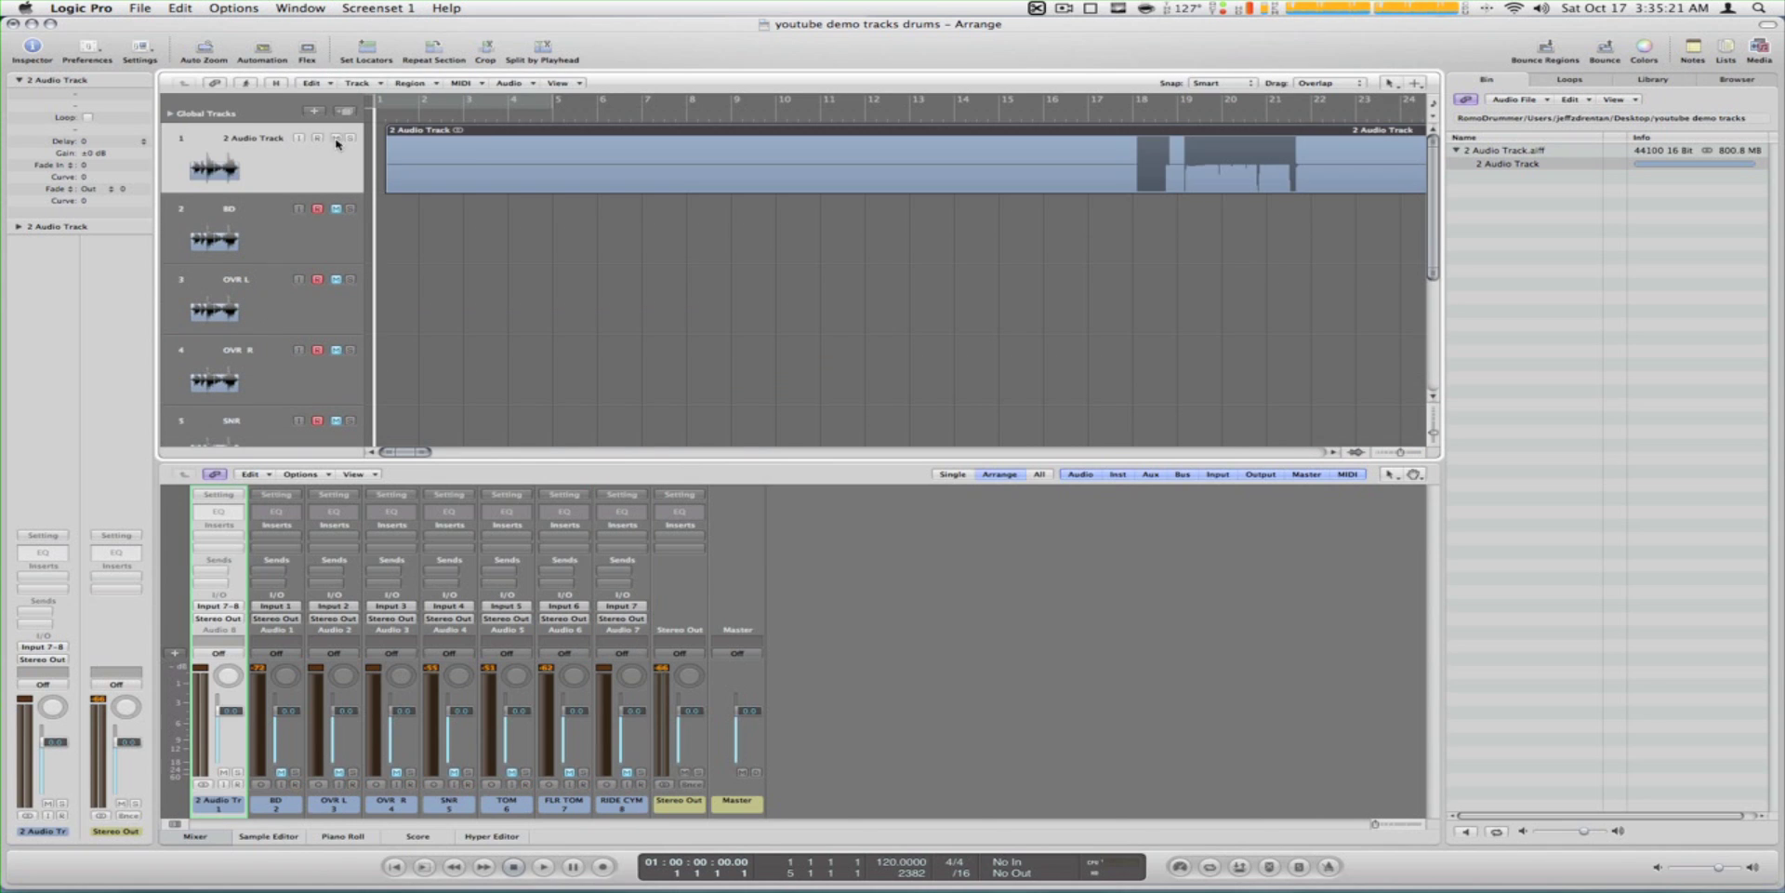
drag(570, 143, 759, 147)
click(956, 645)
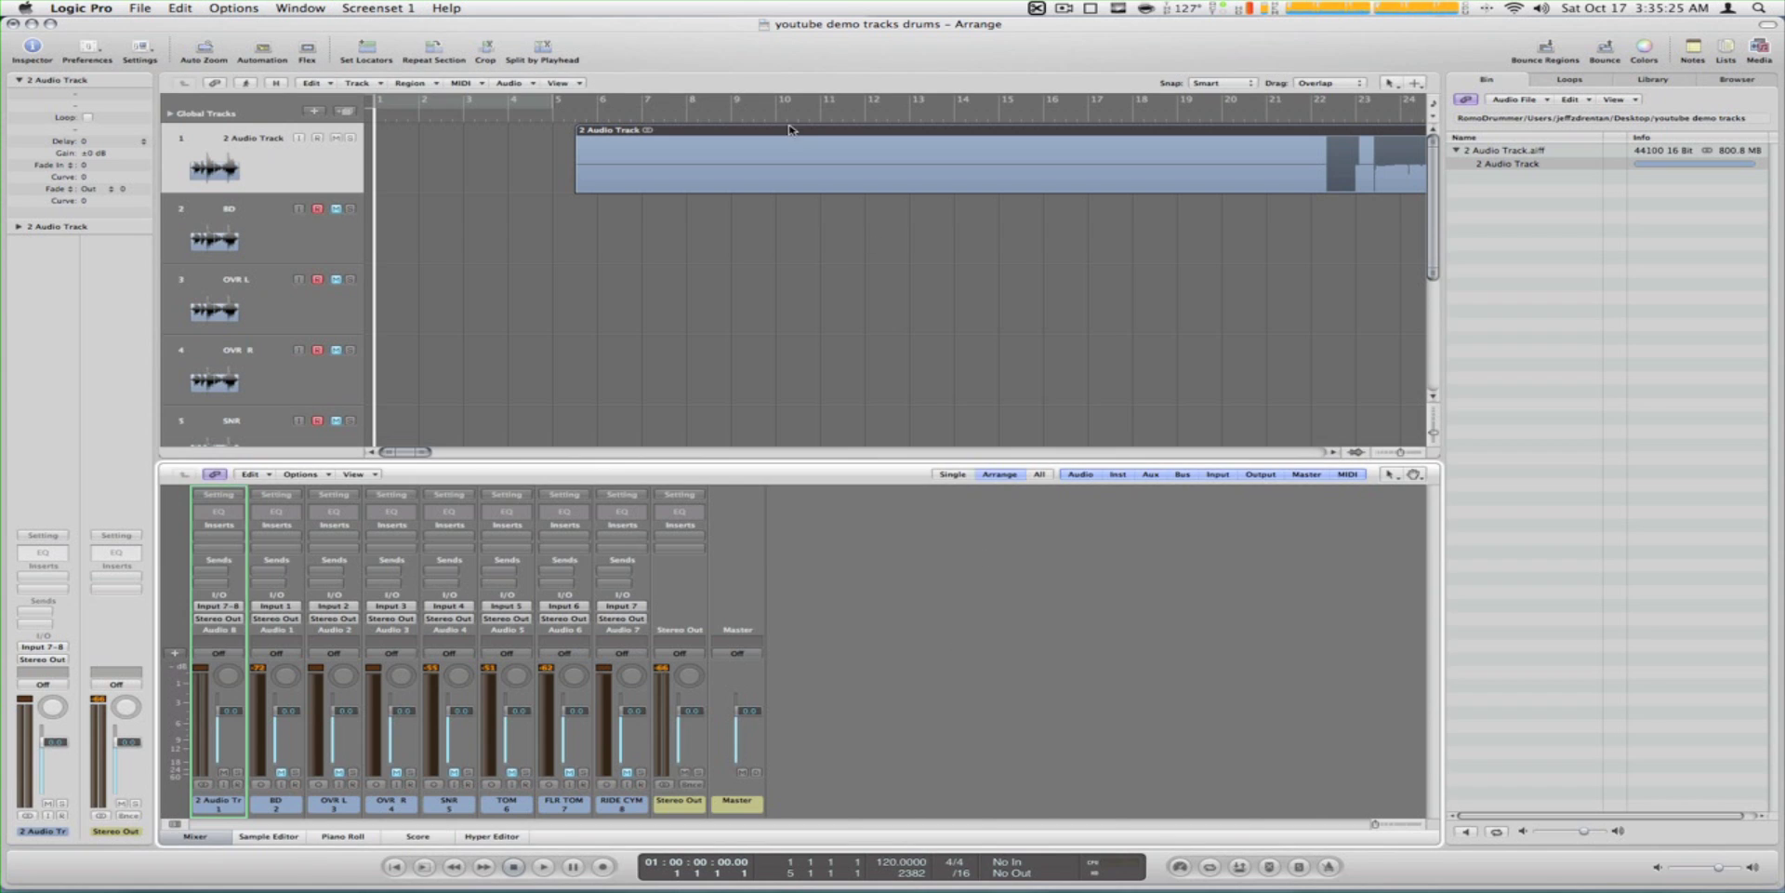
drag(645, 133, 1148, 136)
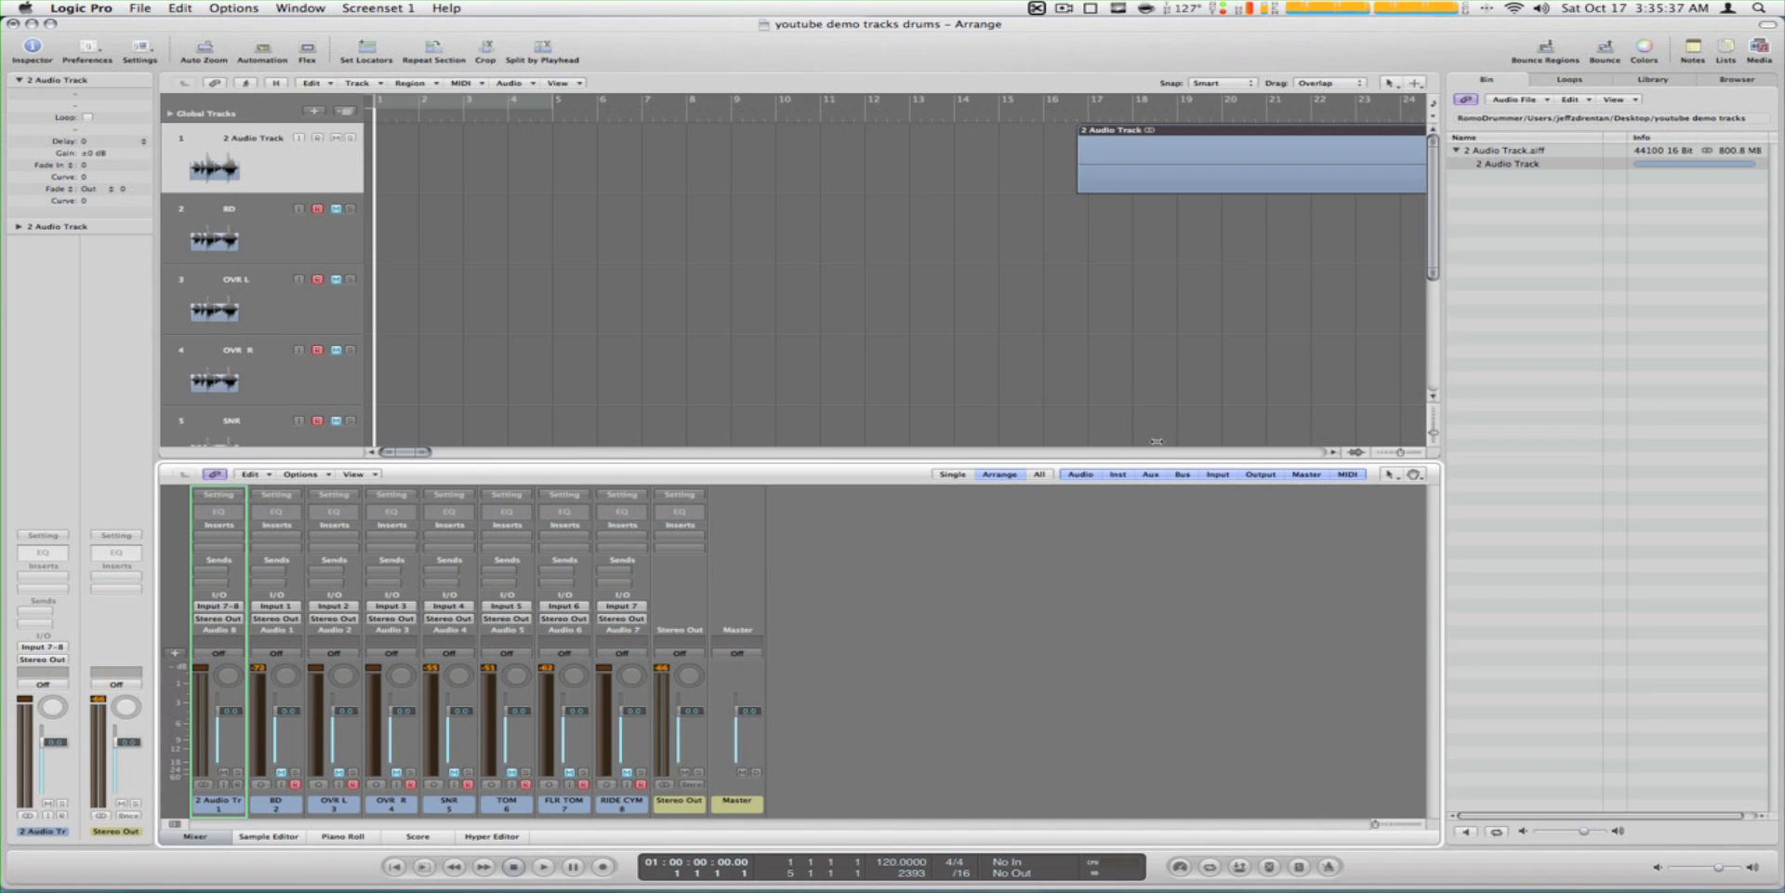
right_click(1330, 869)
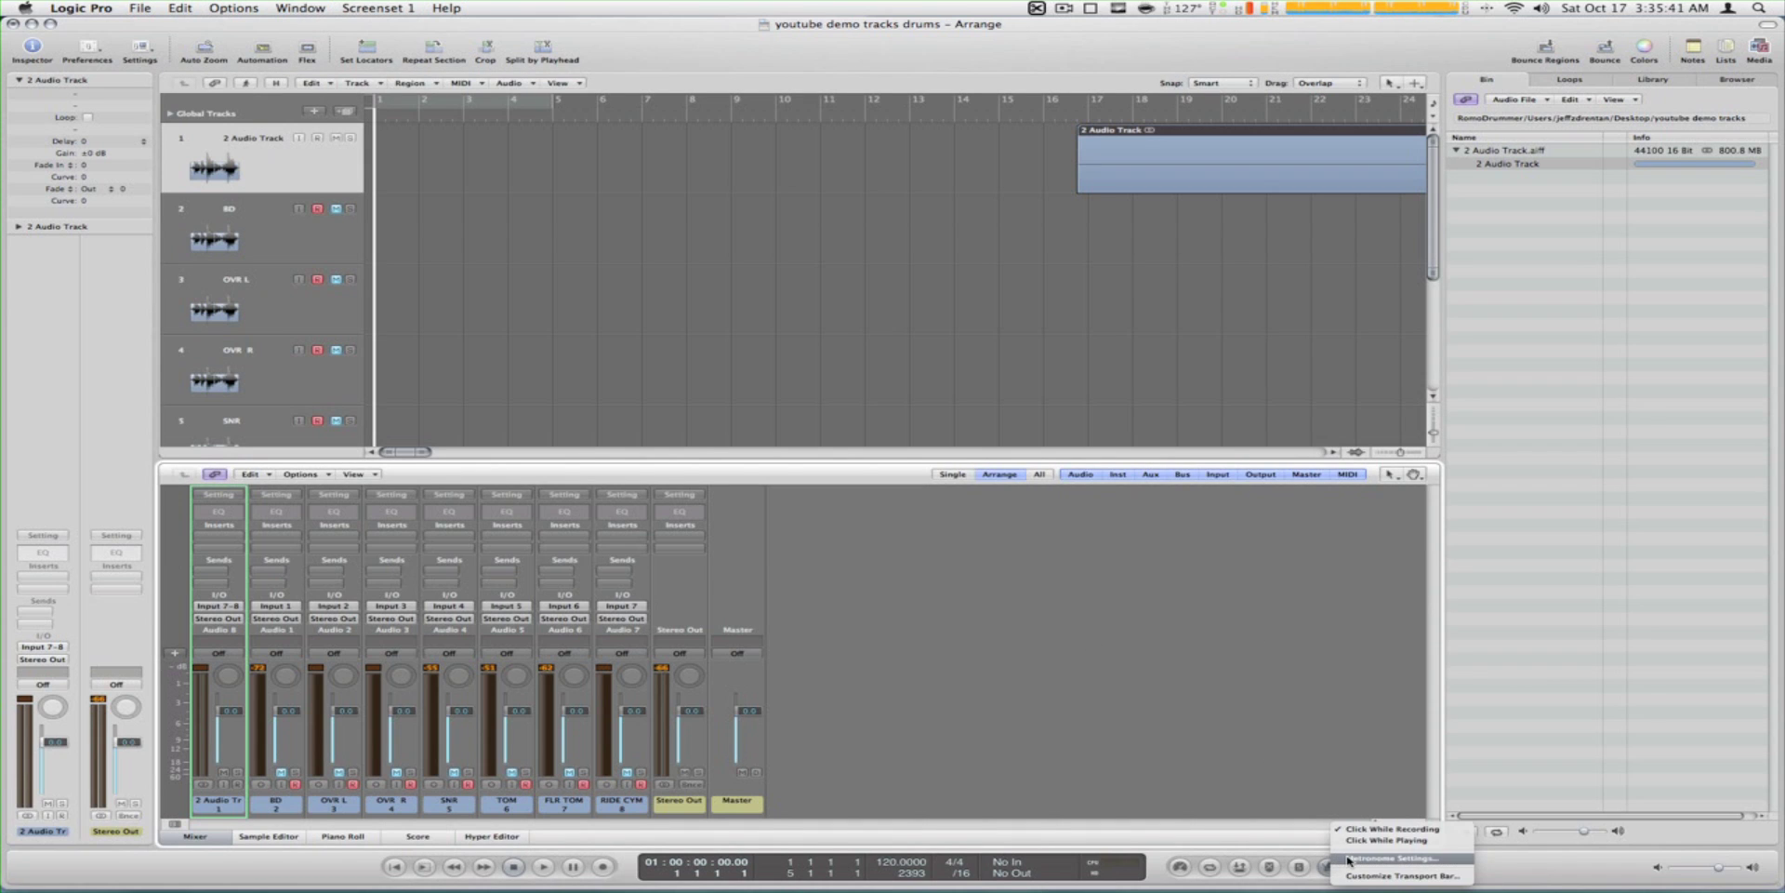
click(1348, 860)
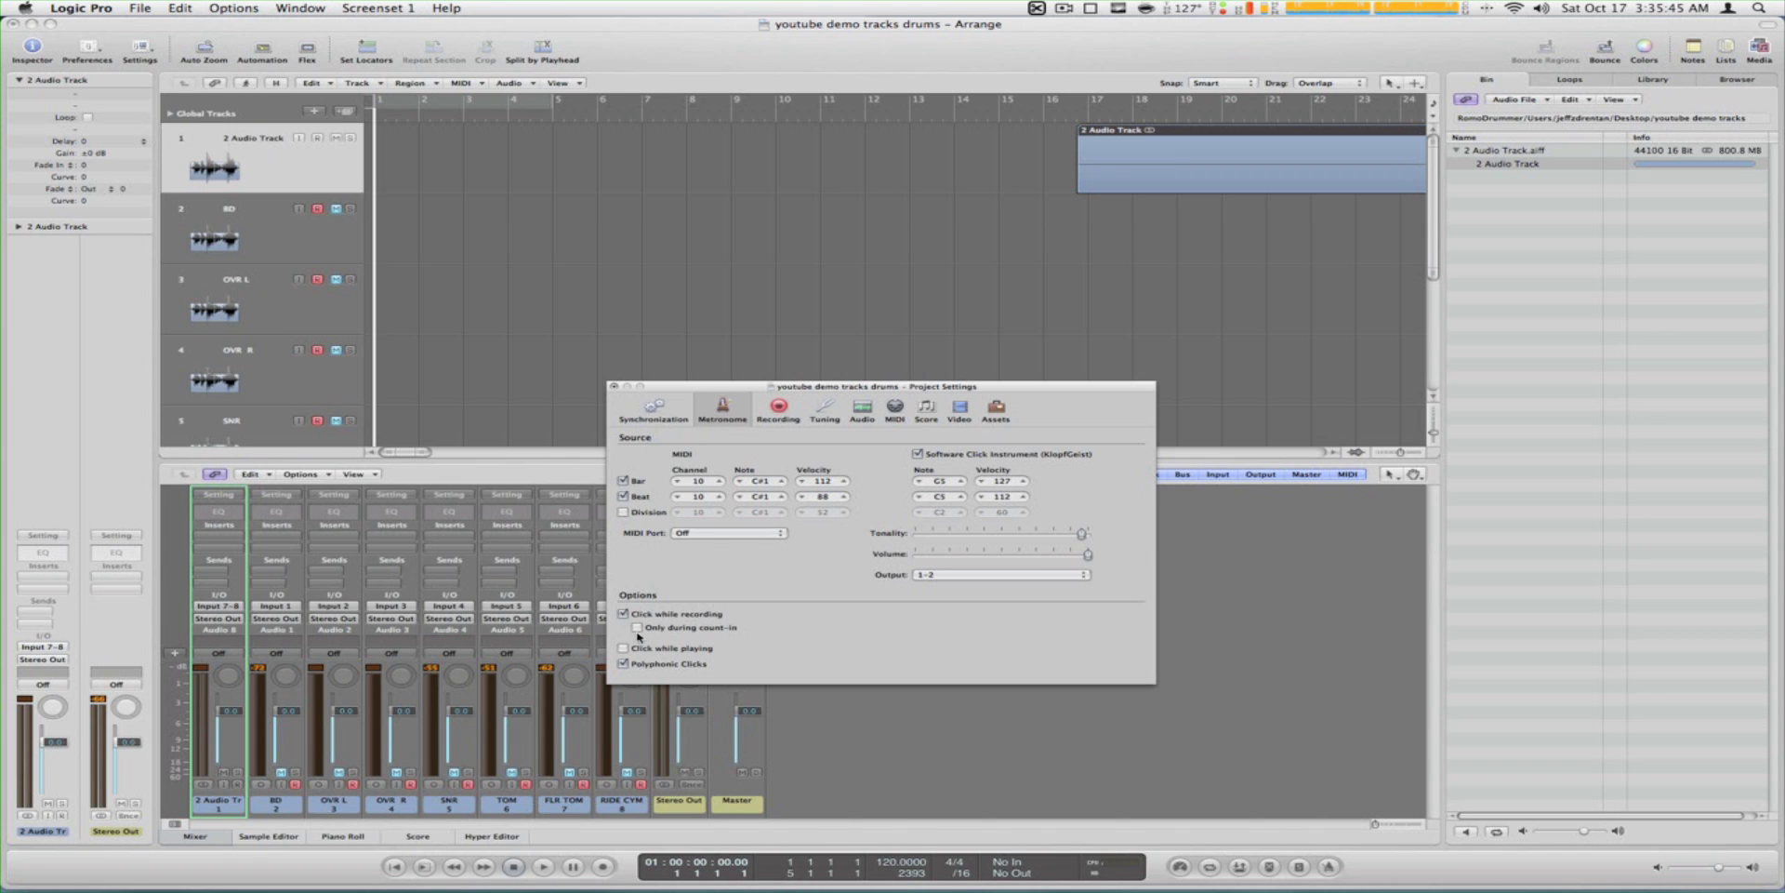
click(643, 629)
click(652, 616)
click(652, 616)
click(652, 629)
click(774, 408)
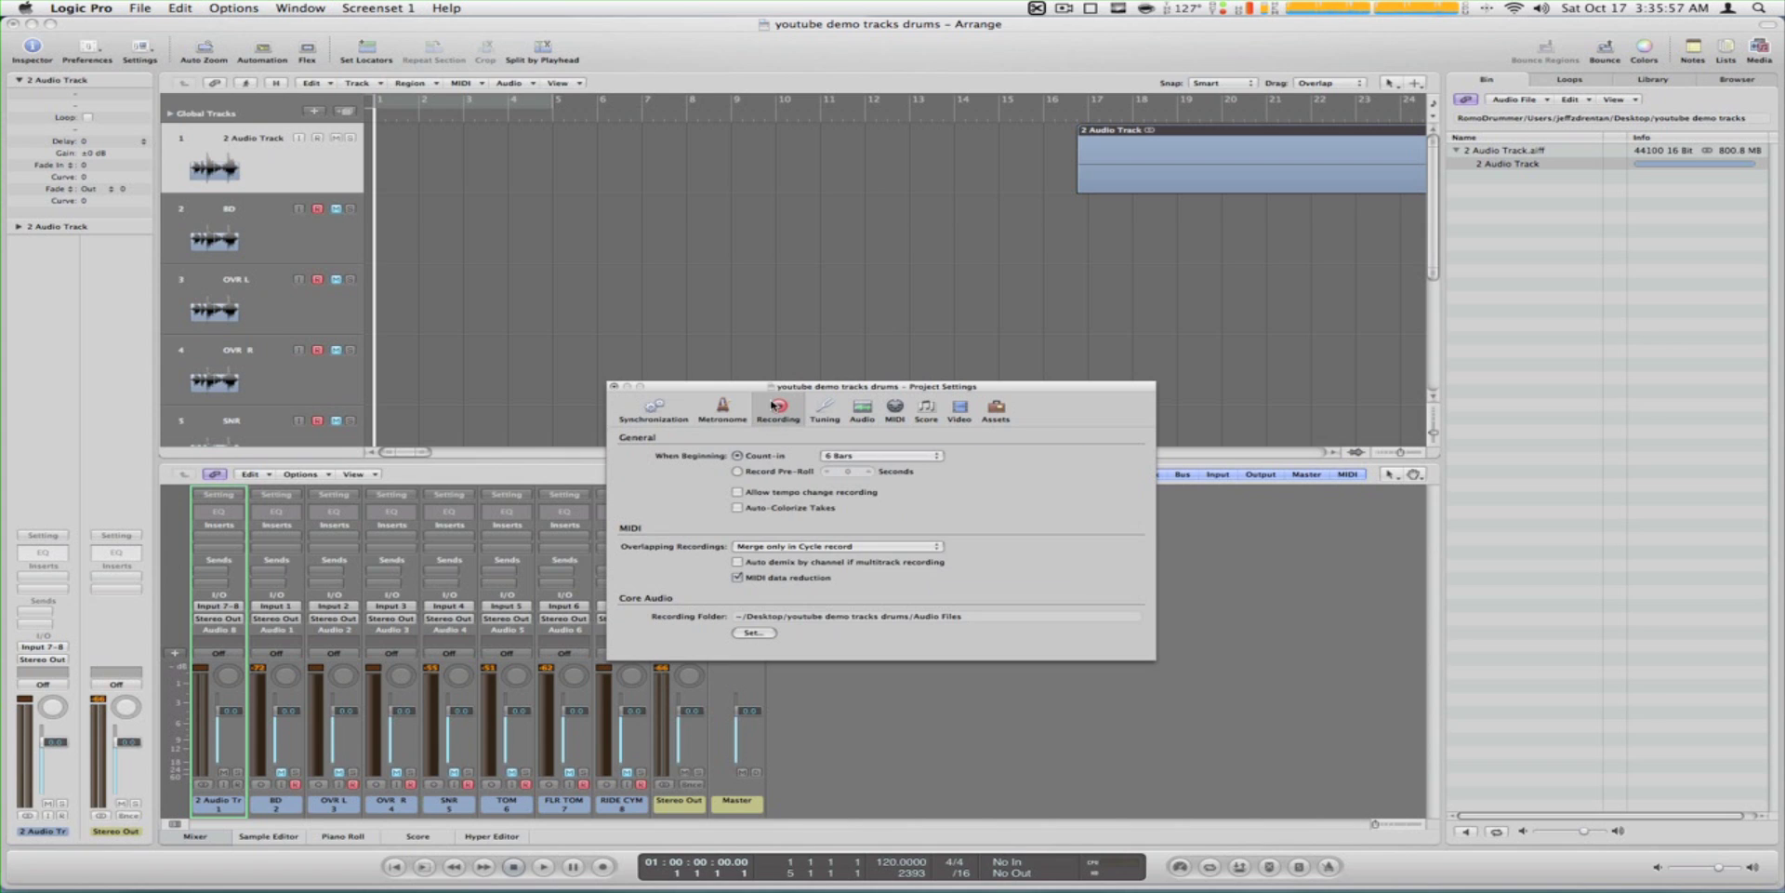
click(840, 456)
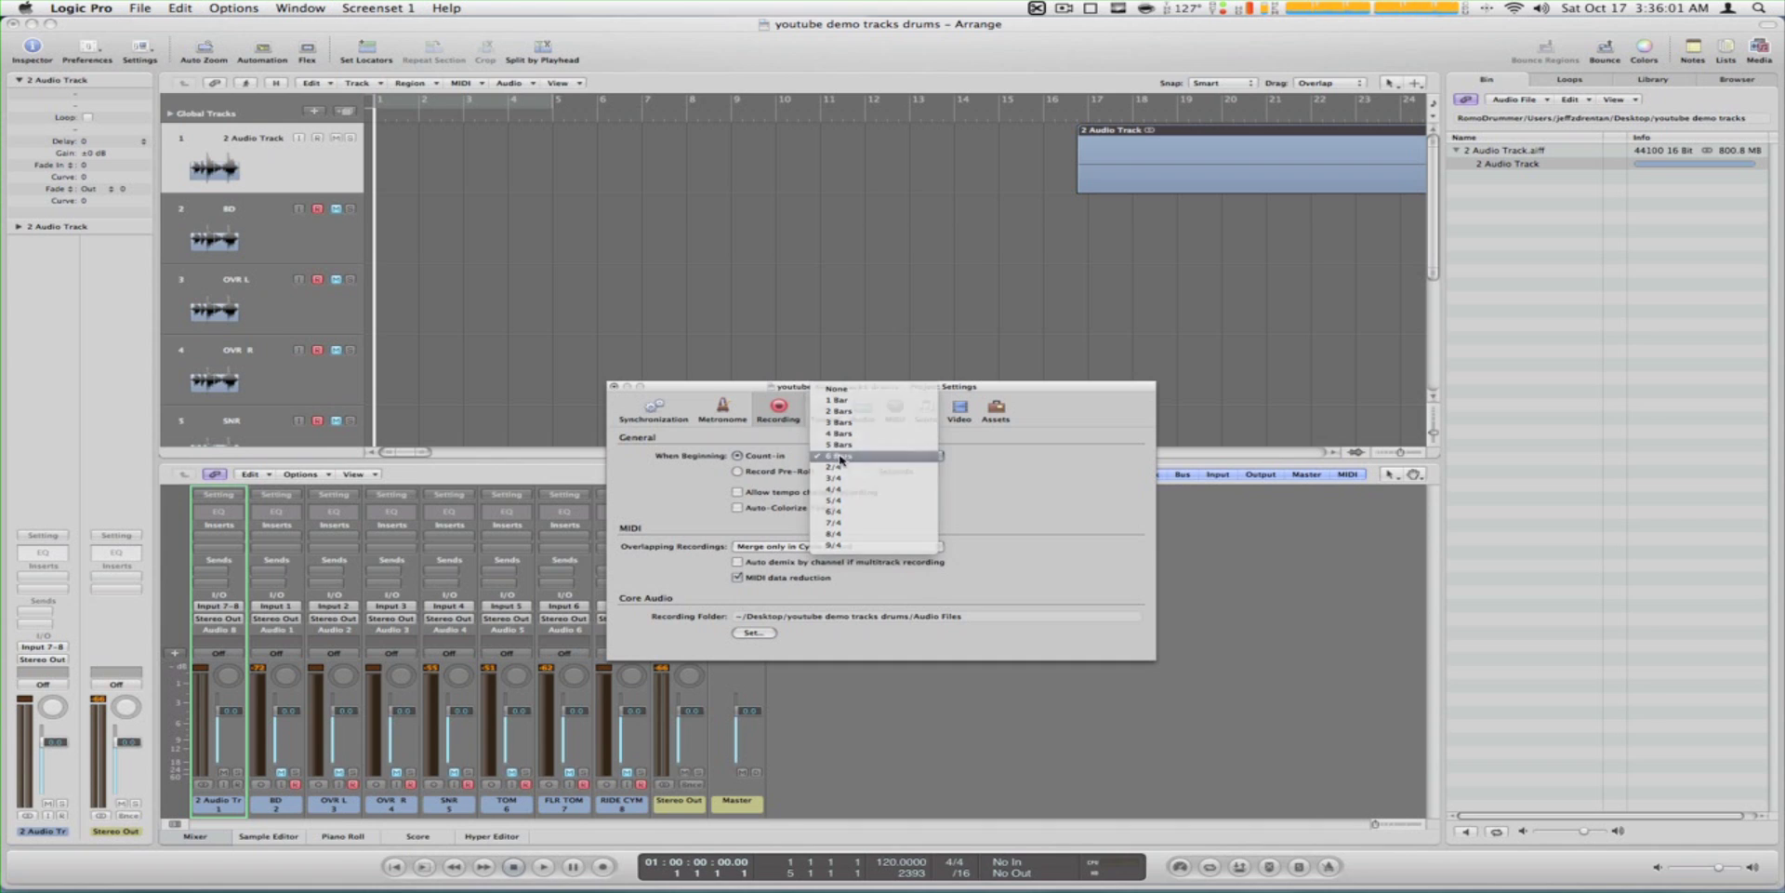
click(842, 457)
click(614, 386)
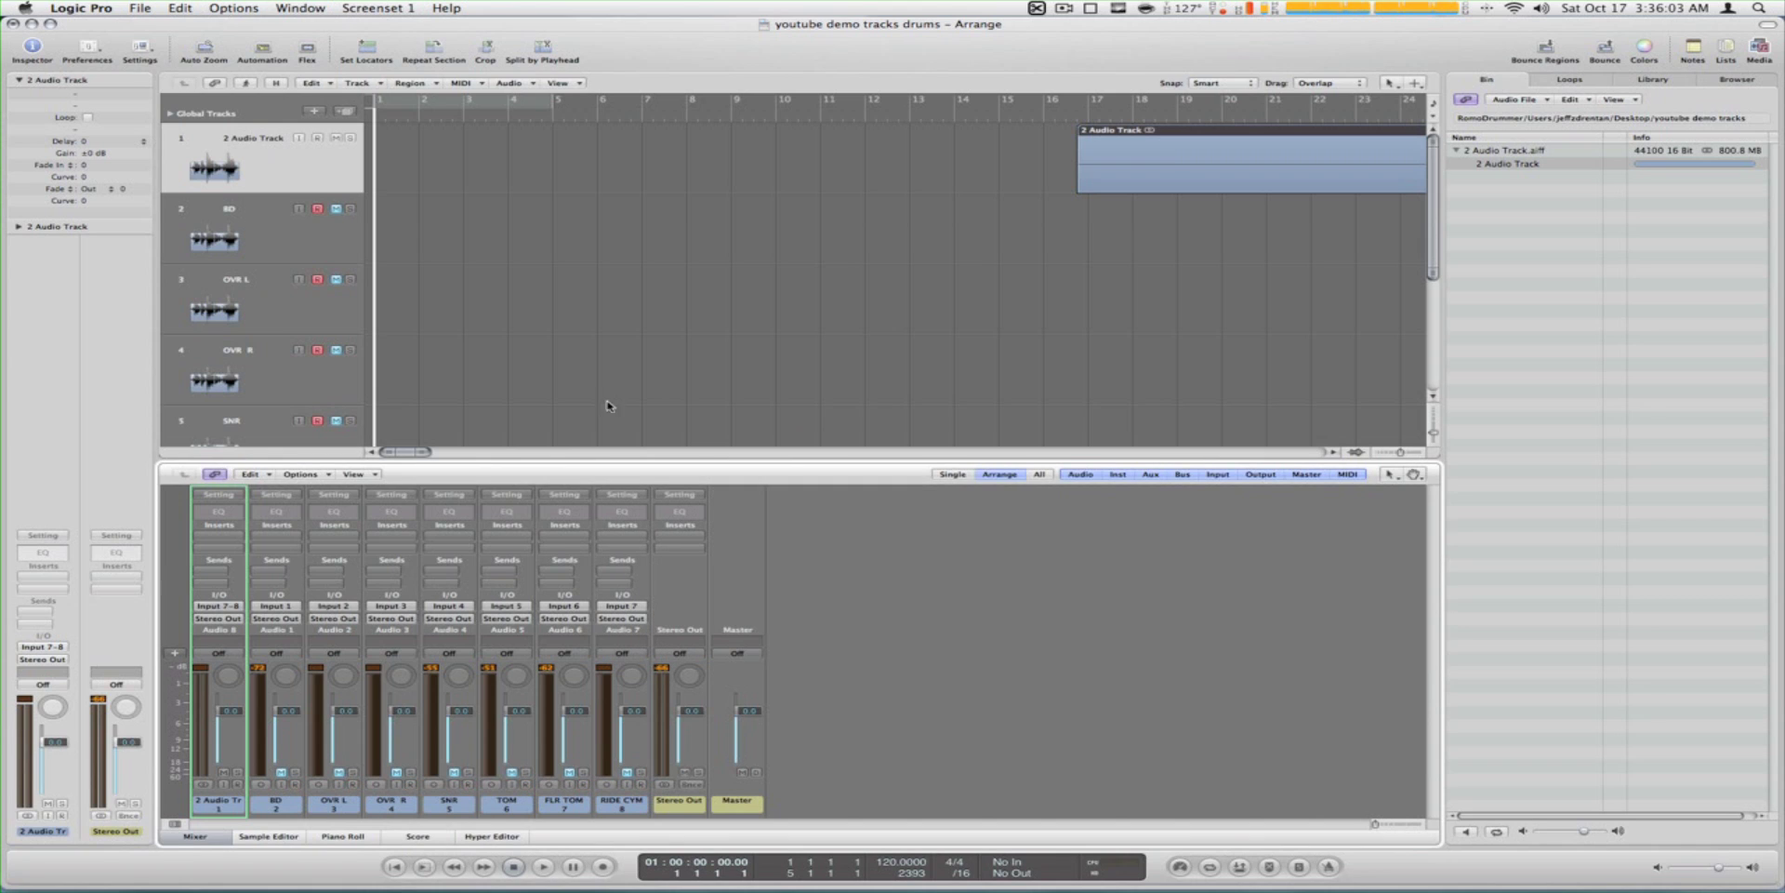
Start recording the seven armed drum tracks and let it run through the count-in past bar 6
click(387, 867)
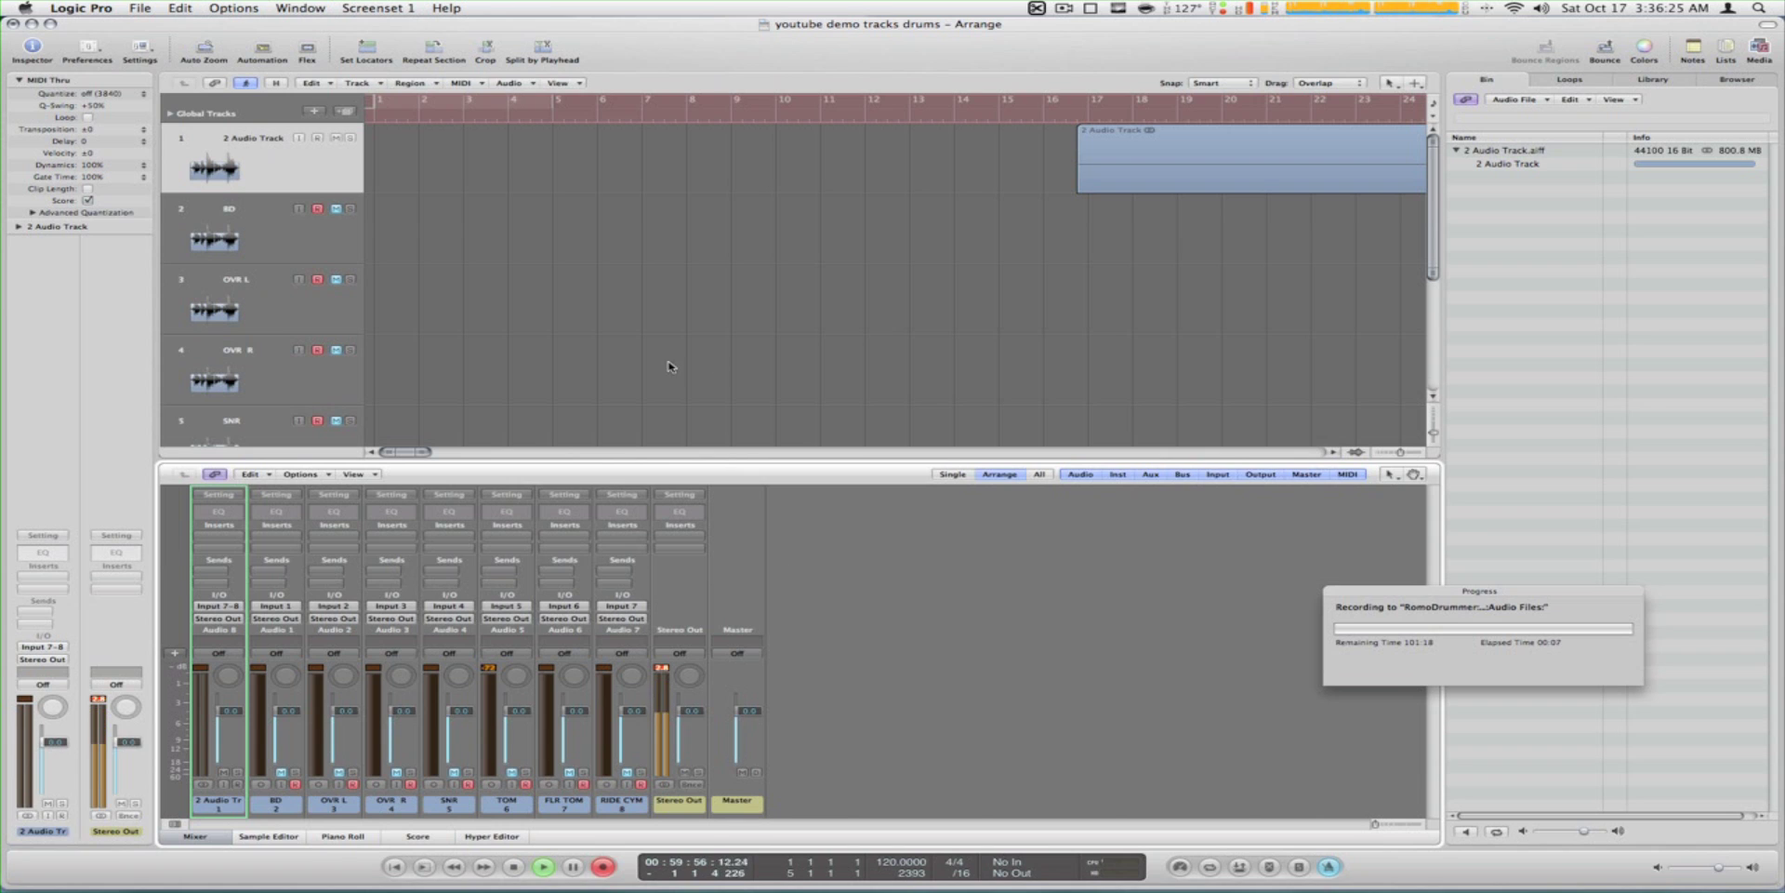
drag(1152, 171, 1165, 171)
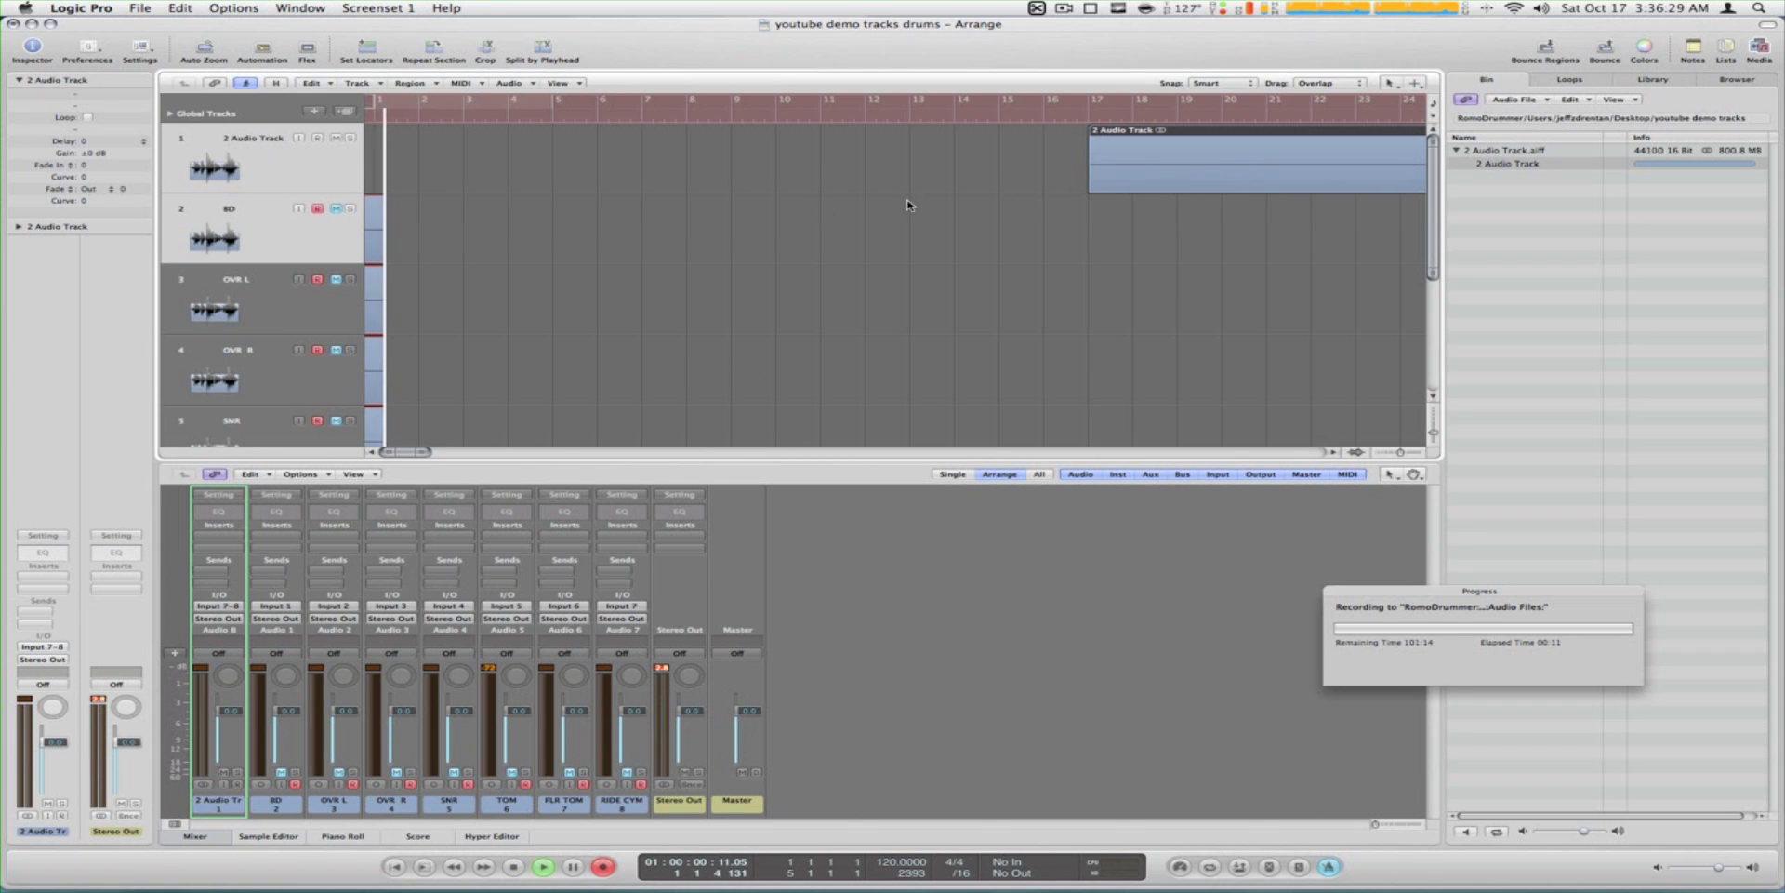